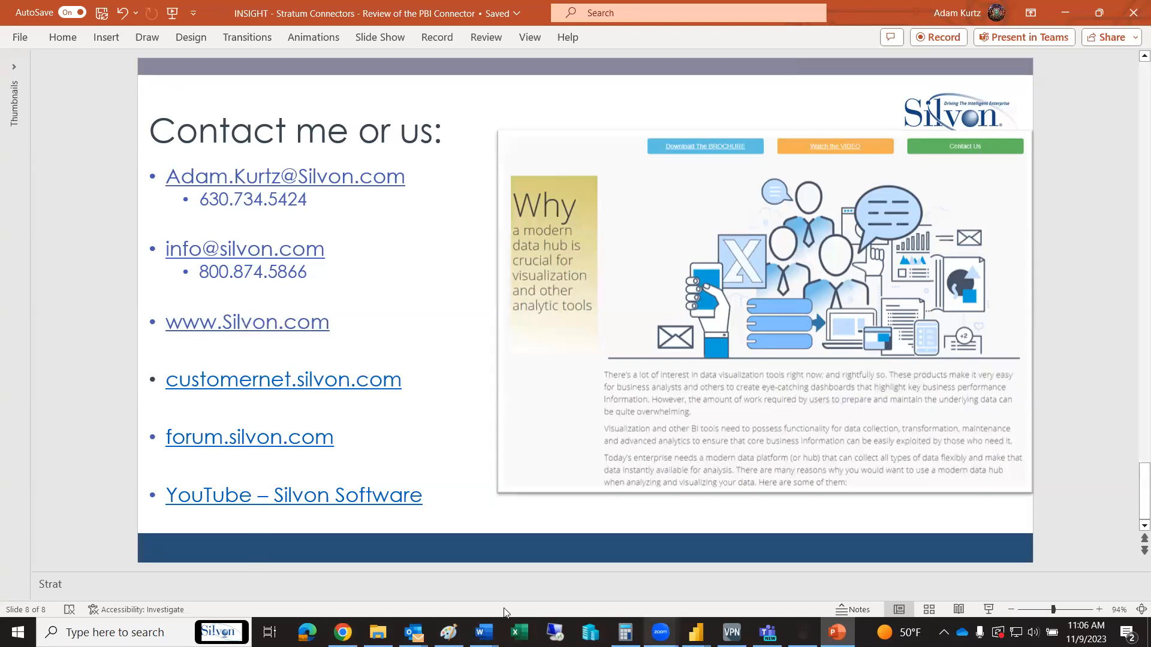
Switch to the Stratum dashboard in Chrome and cross-filter the Sales Analysis visuals by the Peaches pie slice, clearing the filter each time
left_click(343, 631)
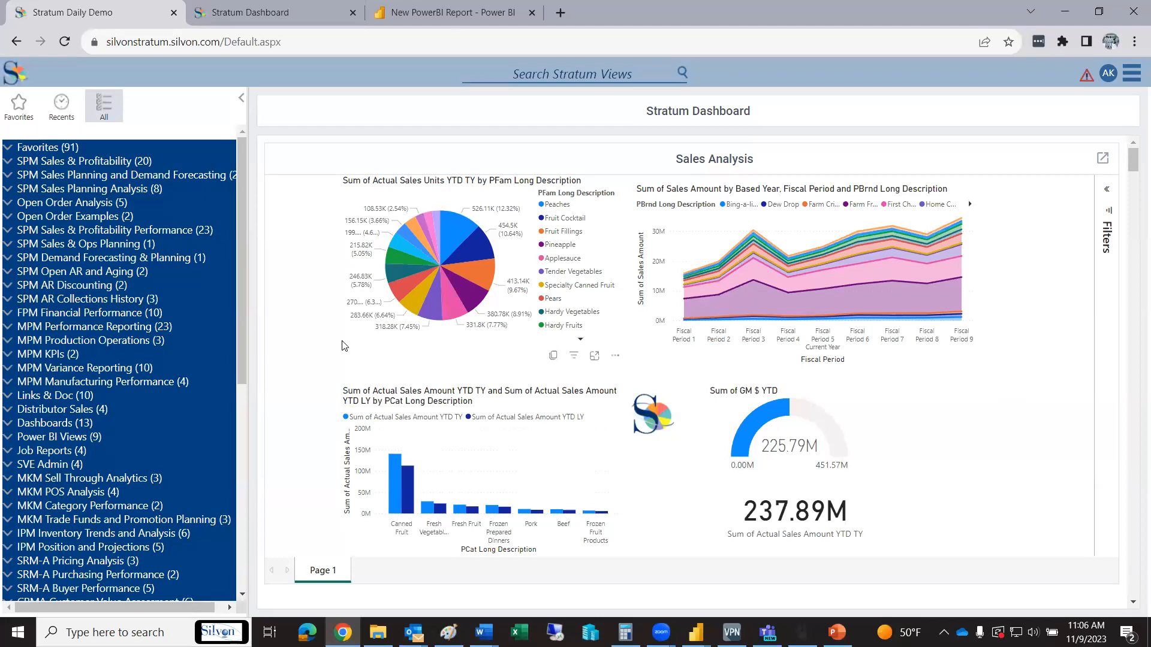
left_click(453, 227)
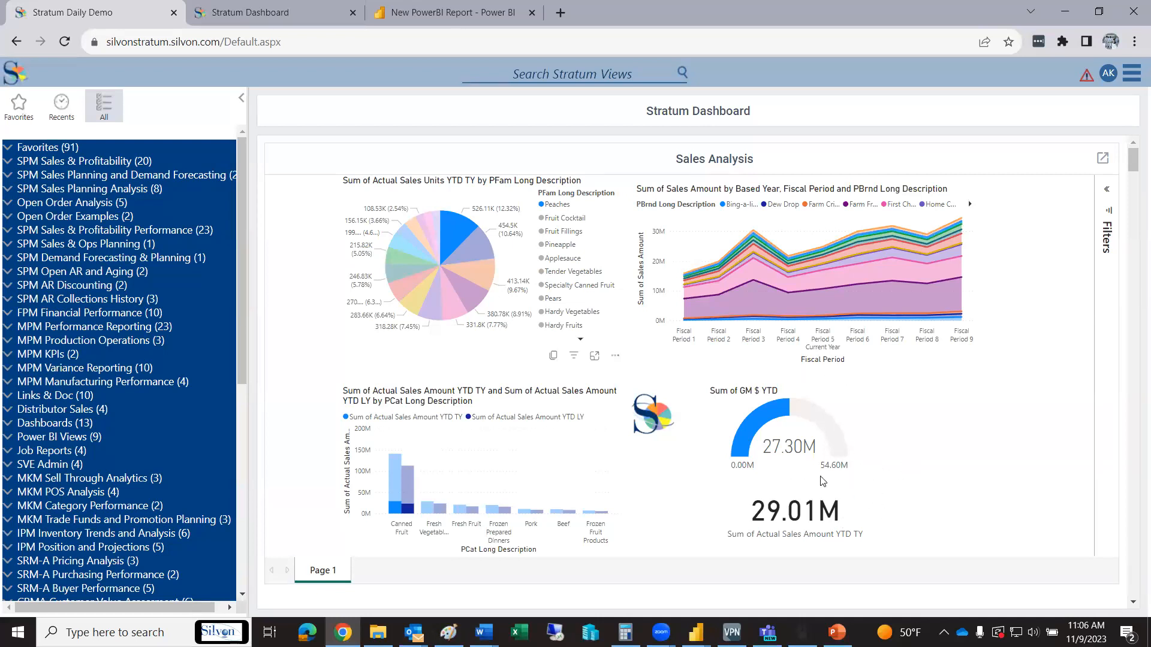
left_click(452, 228)
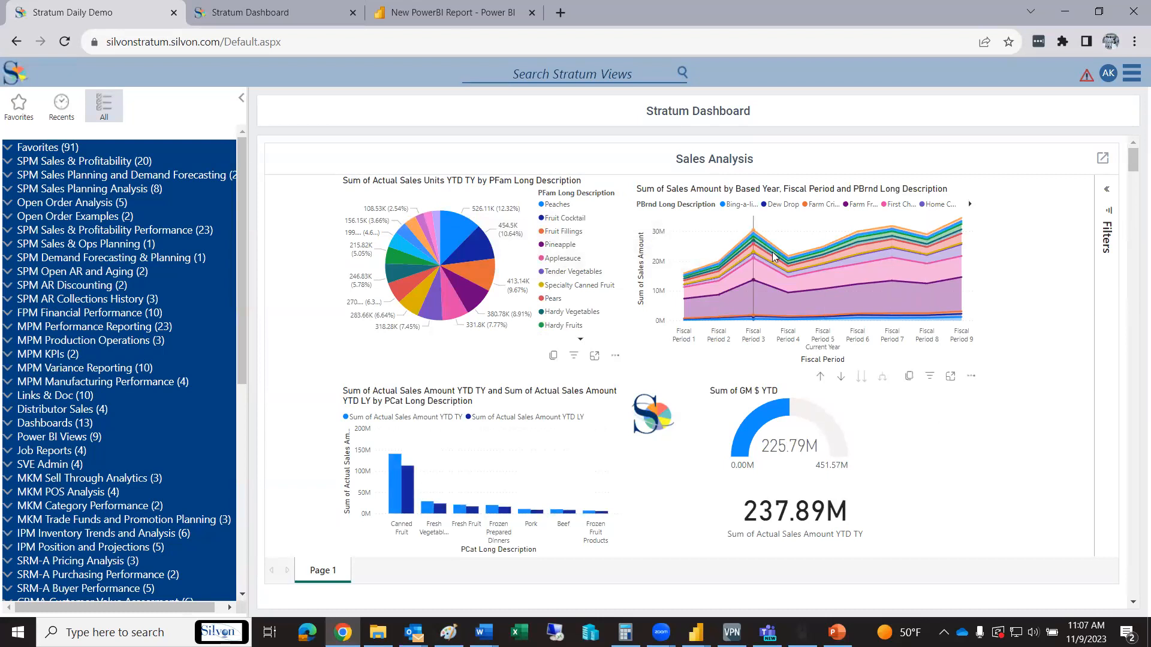
mouse_move(922, 269)
mouse_move(893, 230)
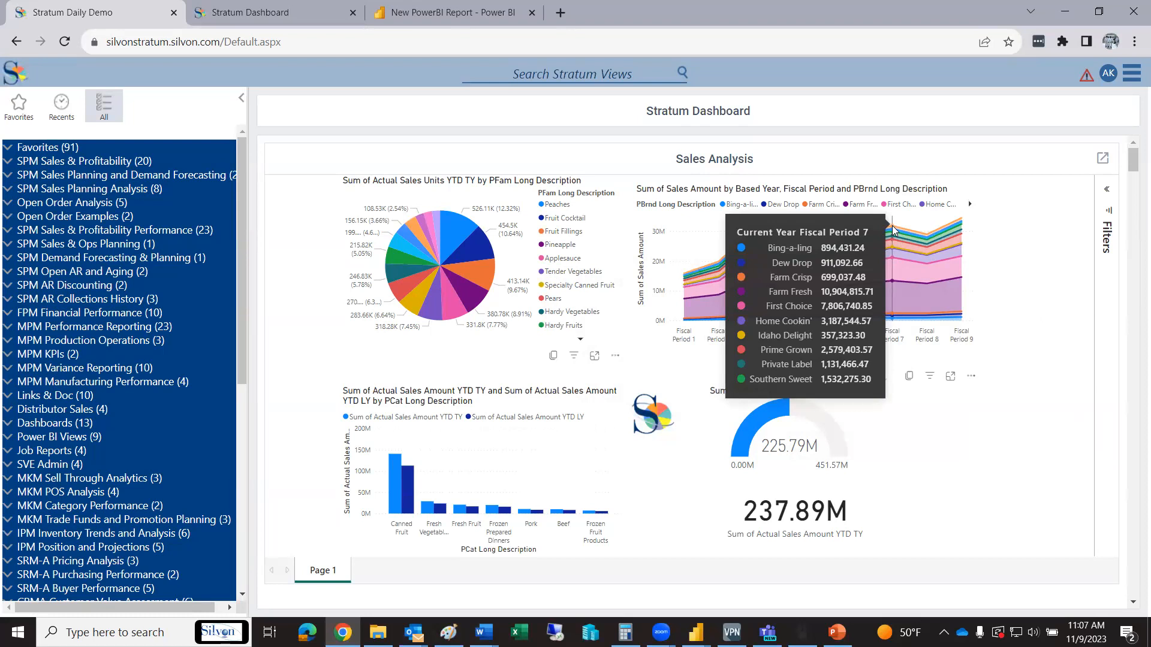
left_click(453, 242)
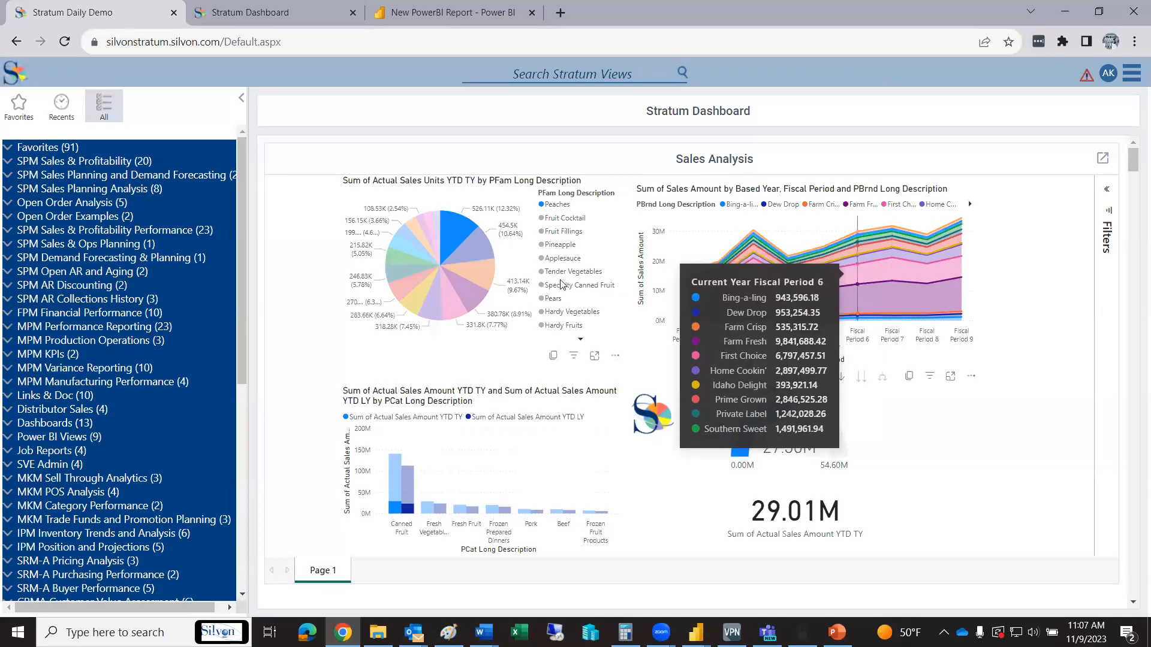
left_click(445, 230)
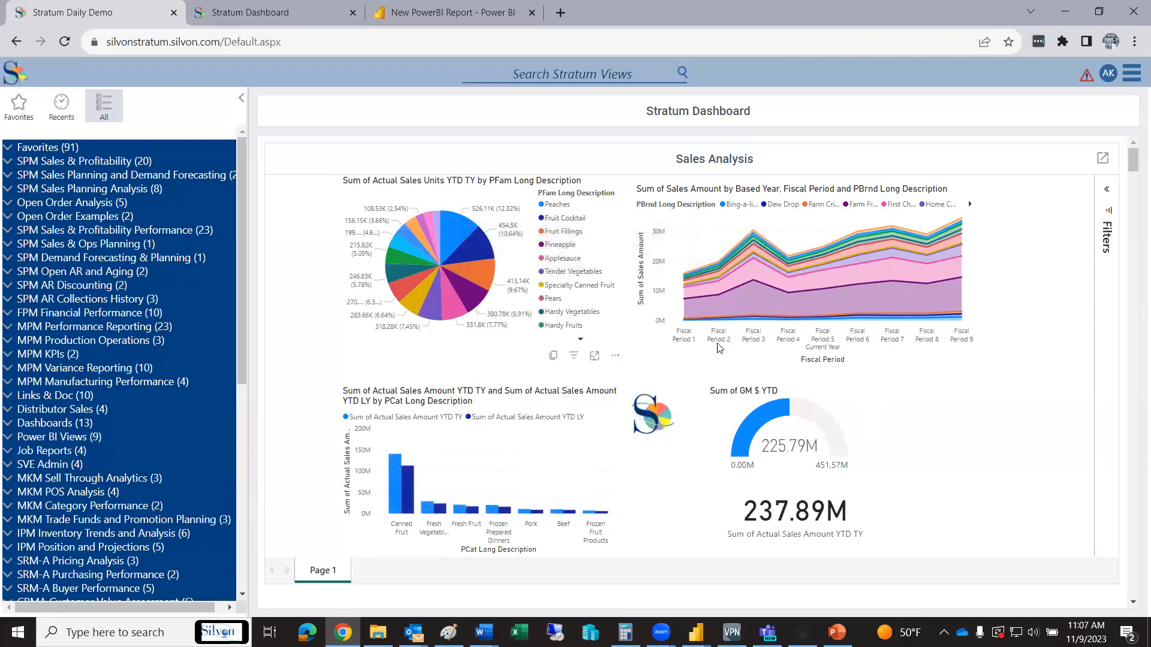
left_click(457, 232)
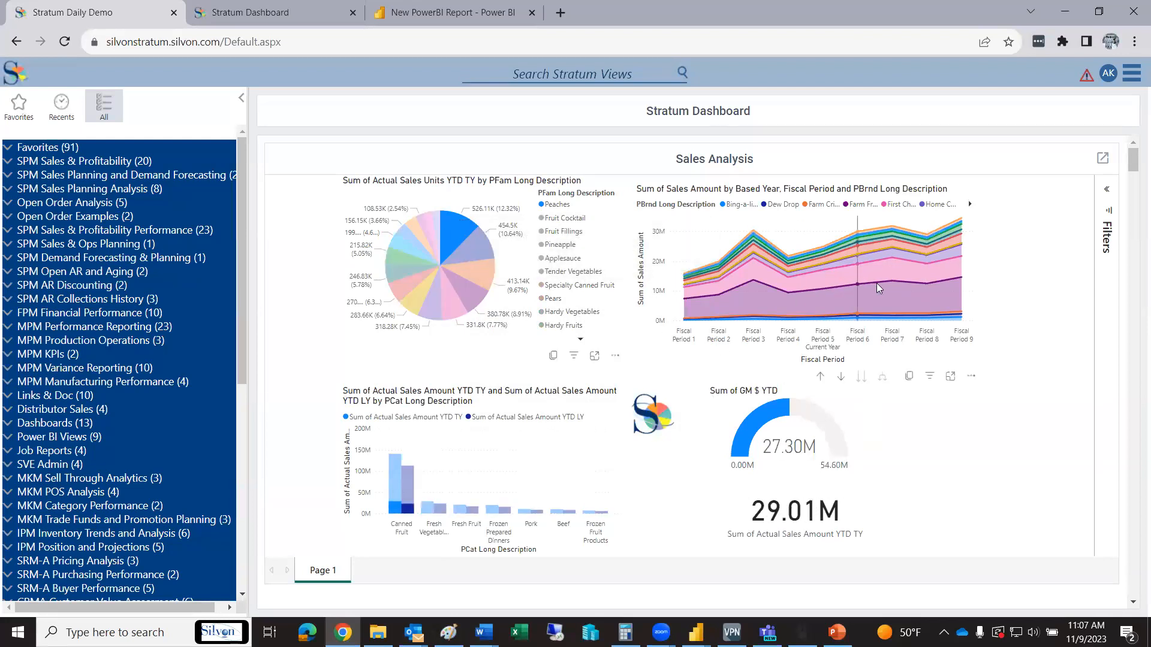
left_click(448, 229)
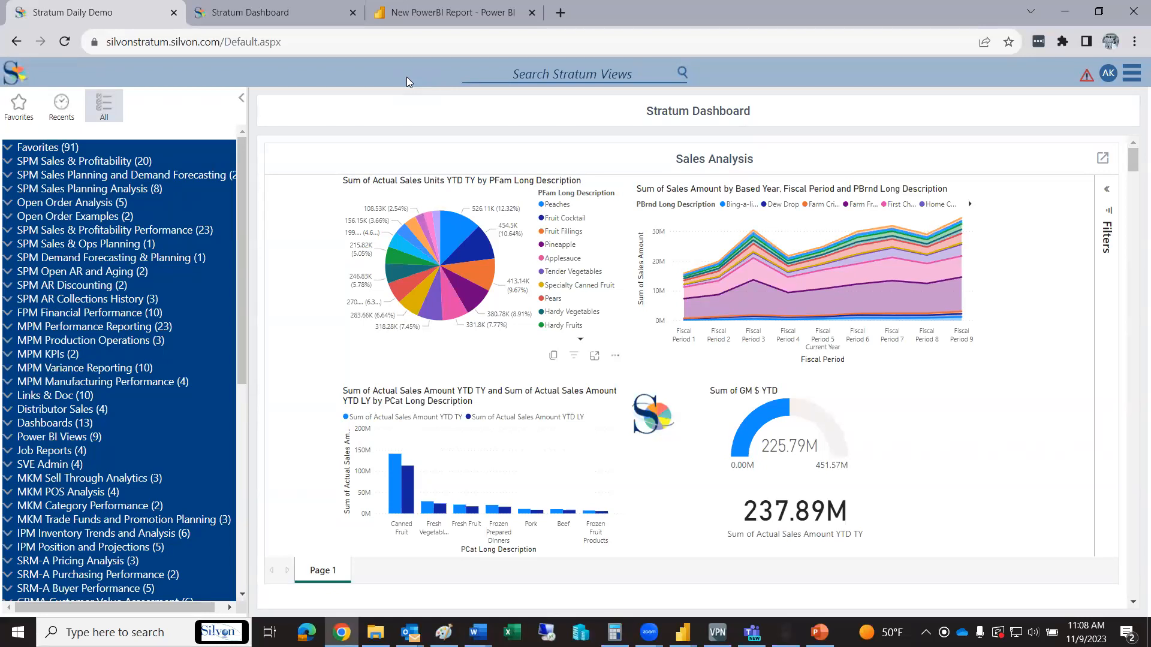
Search the Stratum views for "pbi" and open the PBI Comparative Sales view
left_click(473, 72)
type("pbi")
left_click(684, 72)
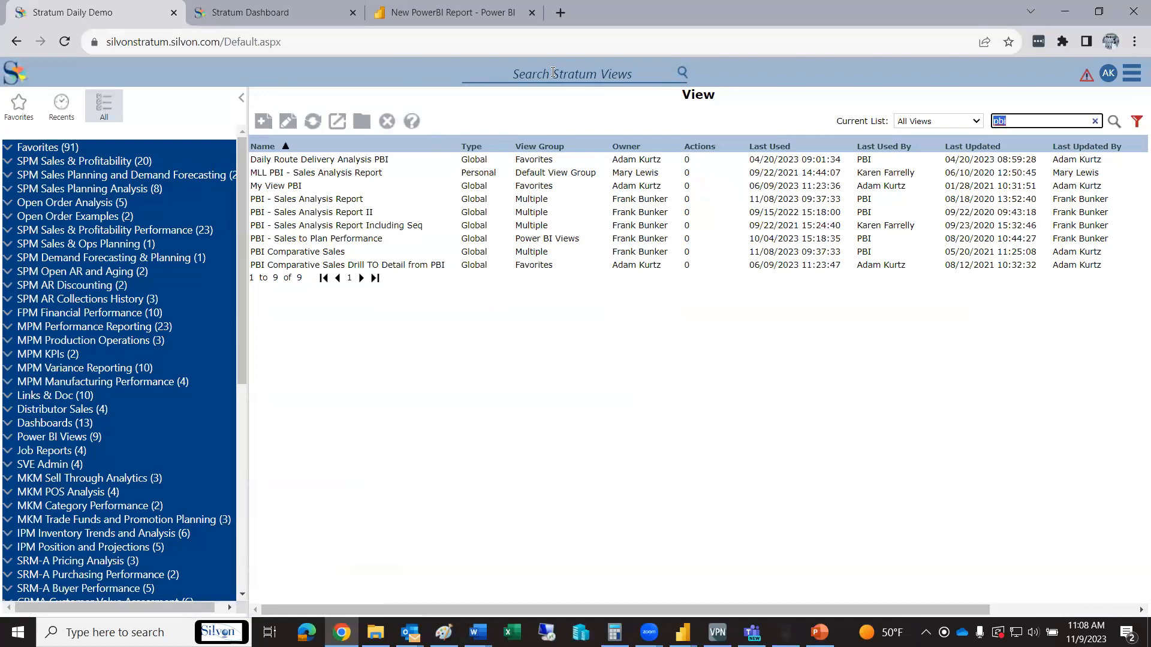
left_click(536, 75)
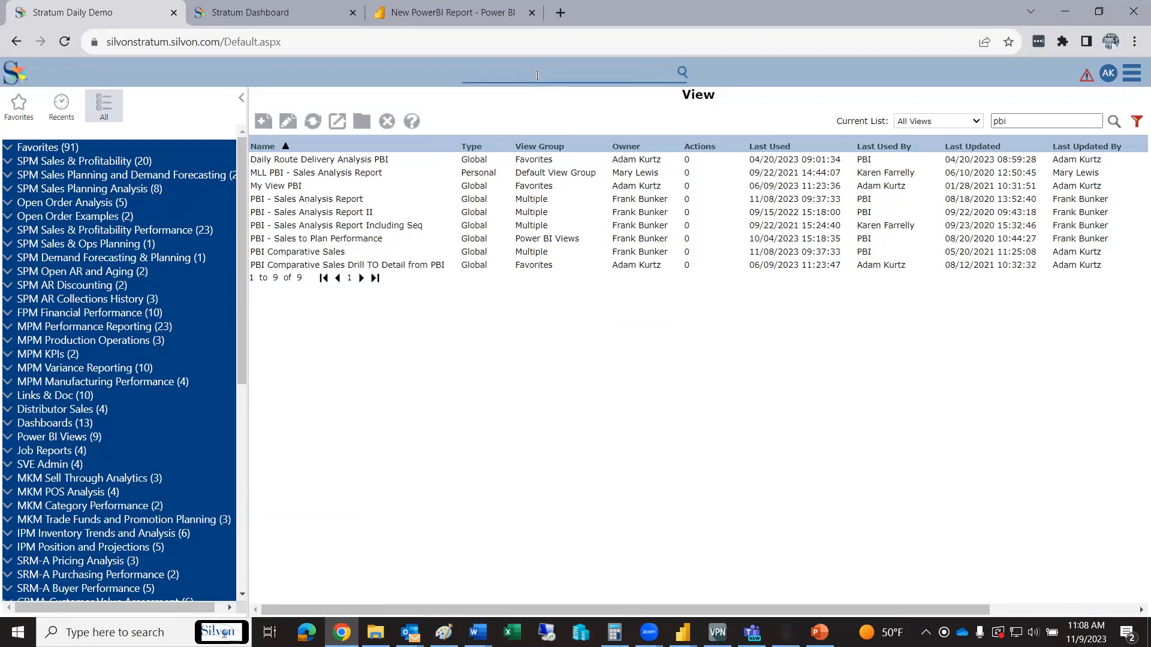
left_click(317, 325)
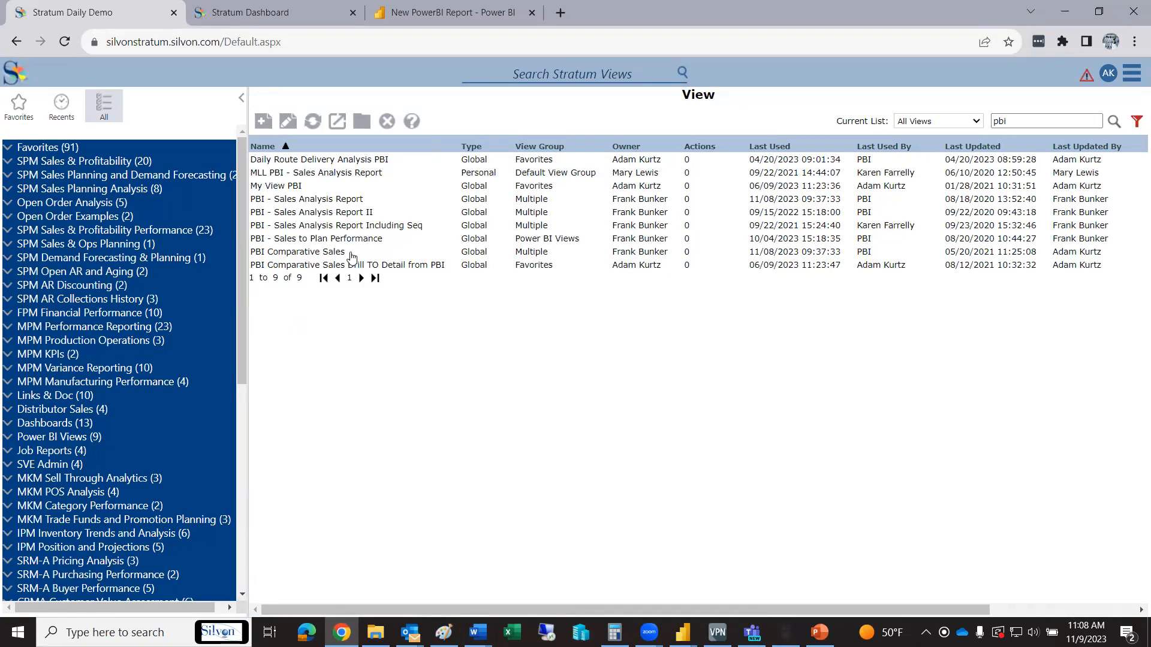
left_click(354, 254)
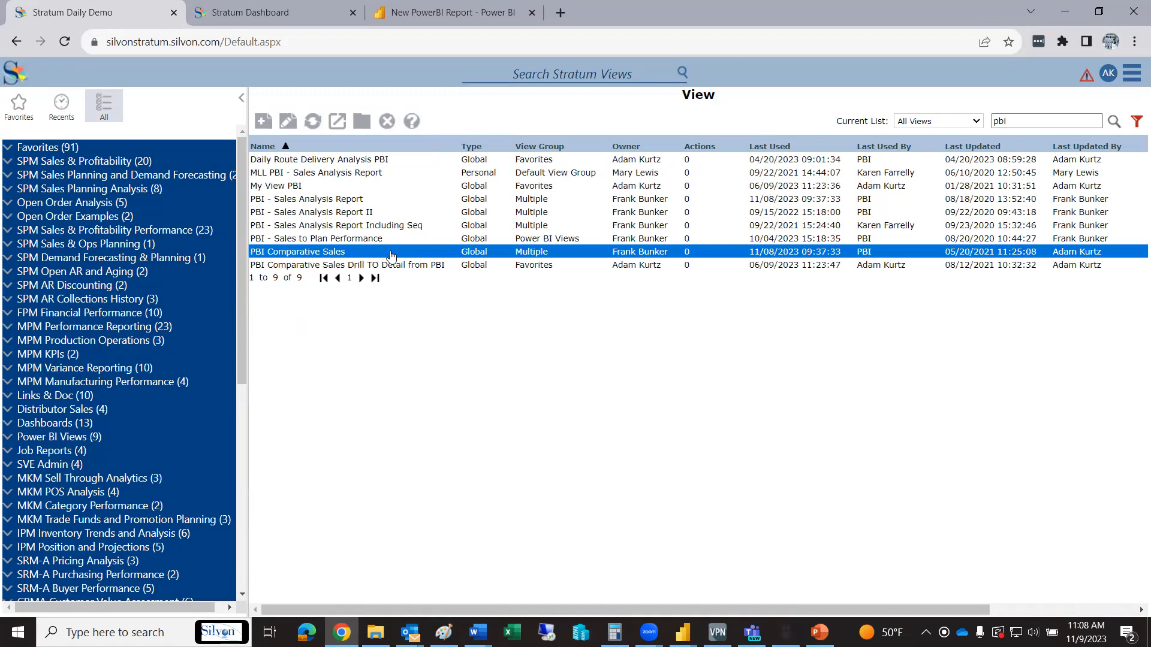
double_click(423, 254)
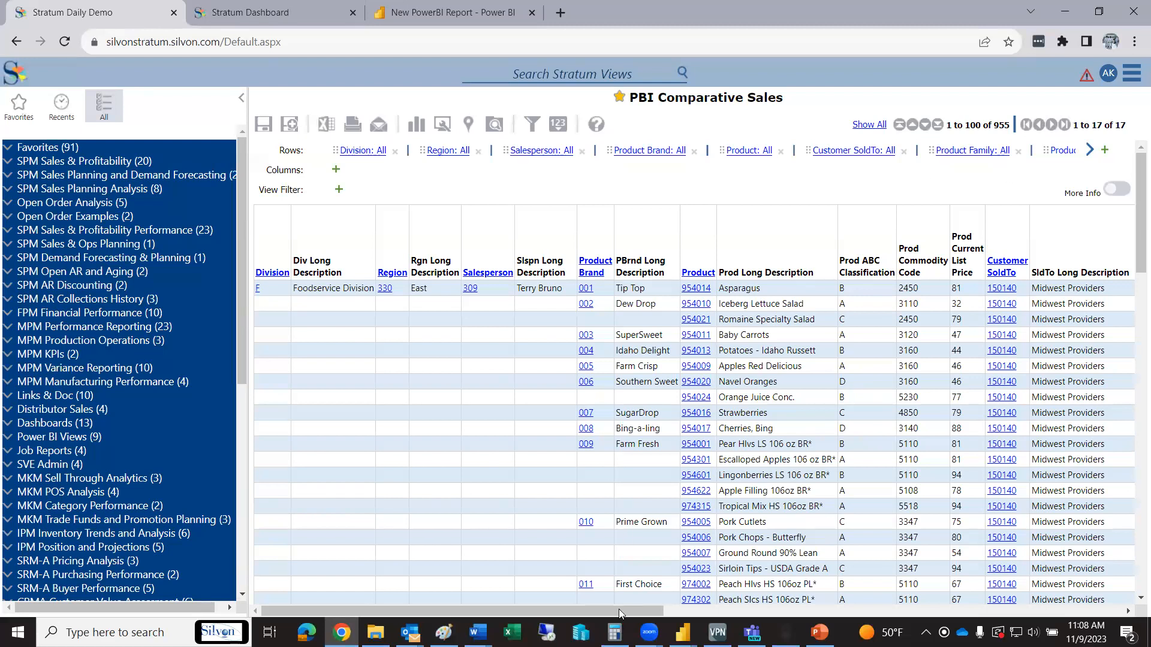
Examine the columns of the PBI Comparative Sales view, from the division and product attributes across to the sales and gross margin measures
scroll(618, 609, "right", 5)
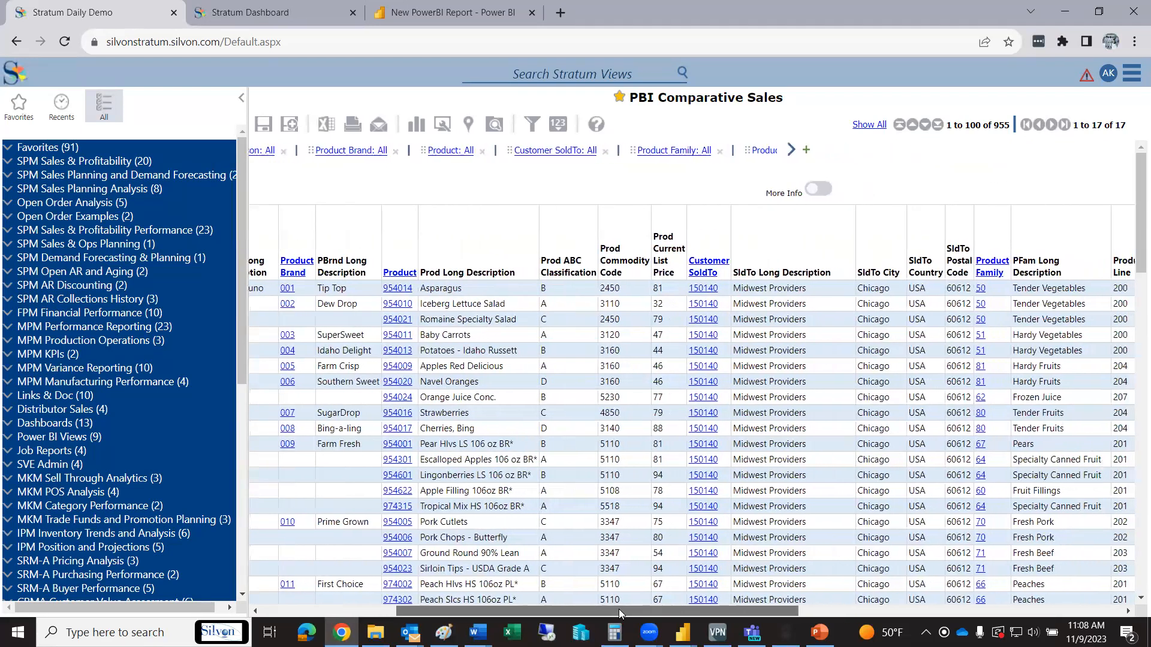
scroll(619, 609, "right", 6)
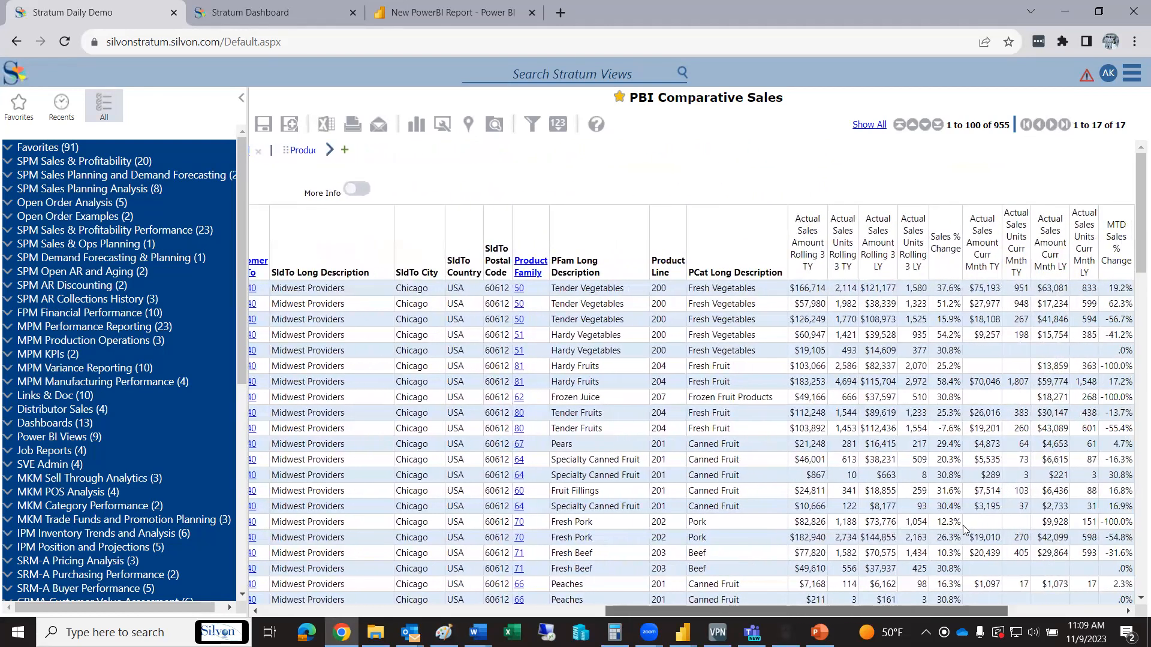
scroll(962, 525, "left", 5)
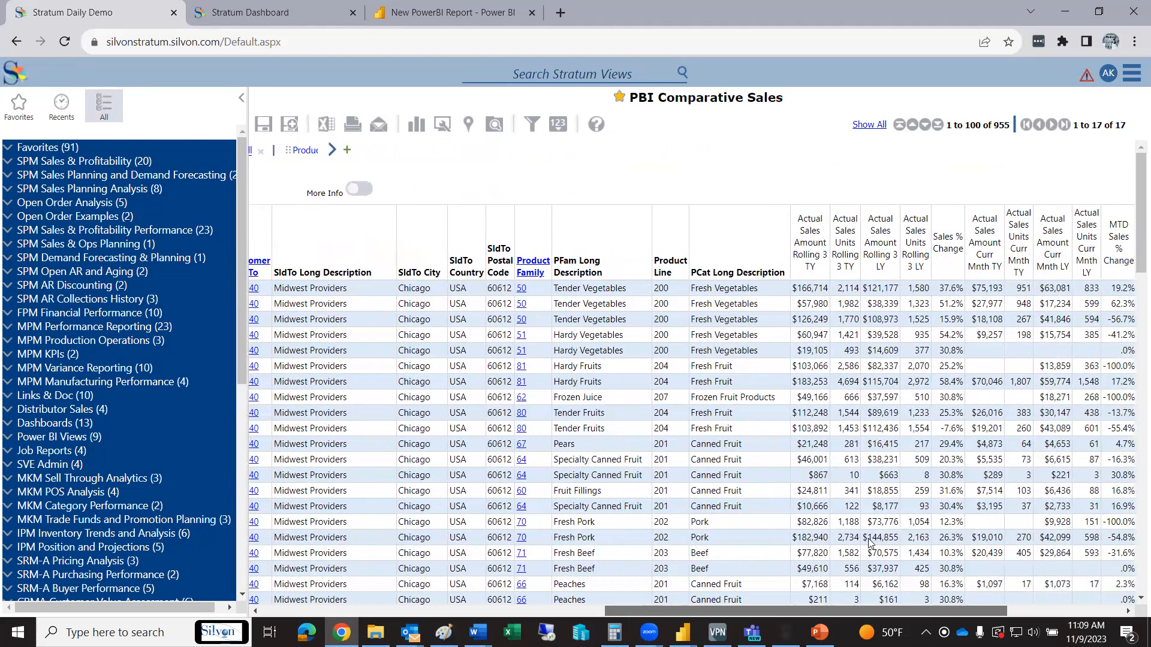
scroll(788, 540, "left", 5)
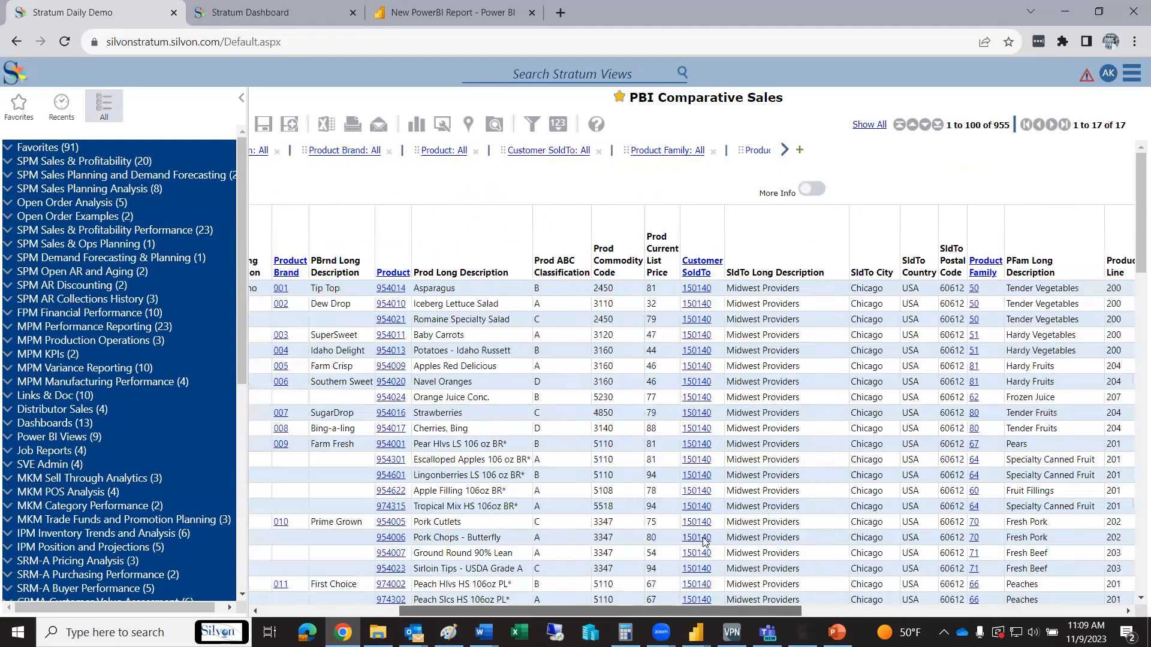
scroll(671, 542, "left", 3)
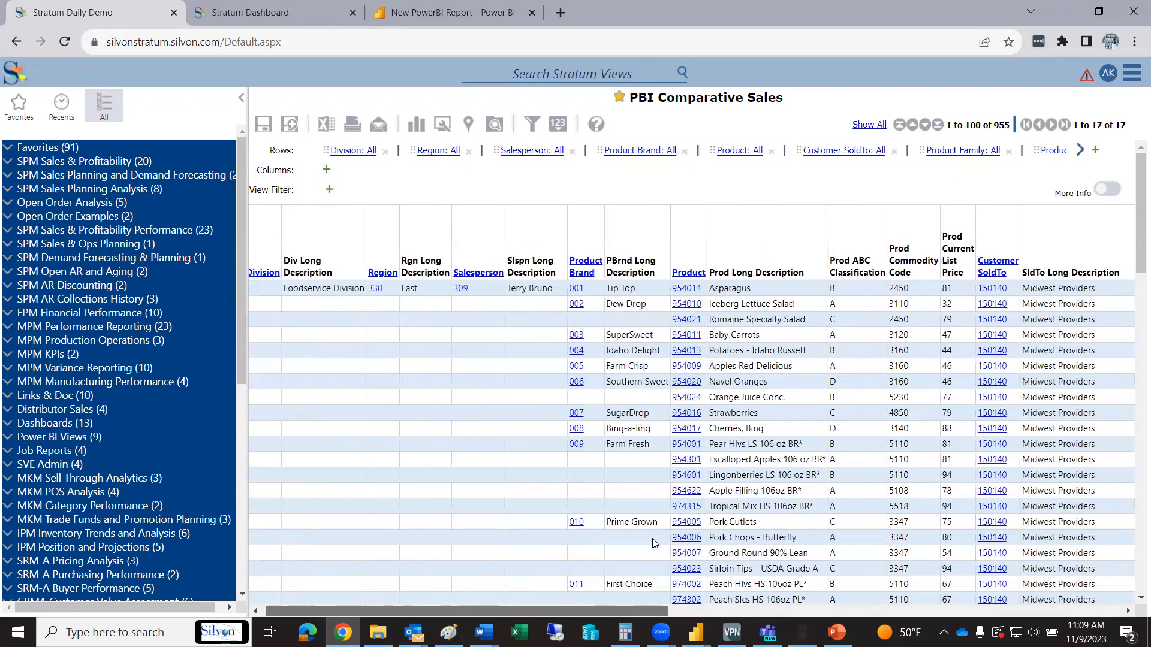
scroll(749, 521, "right", 3)
scroll(851, 504, "left", 3)
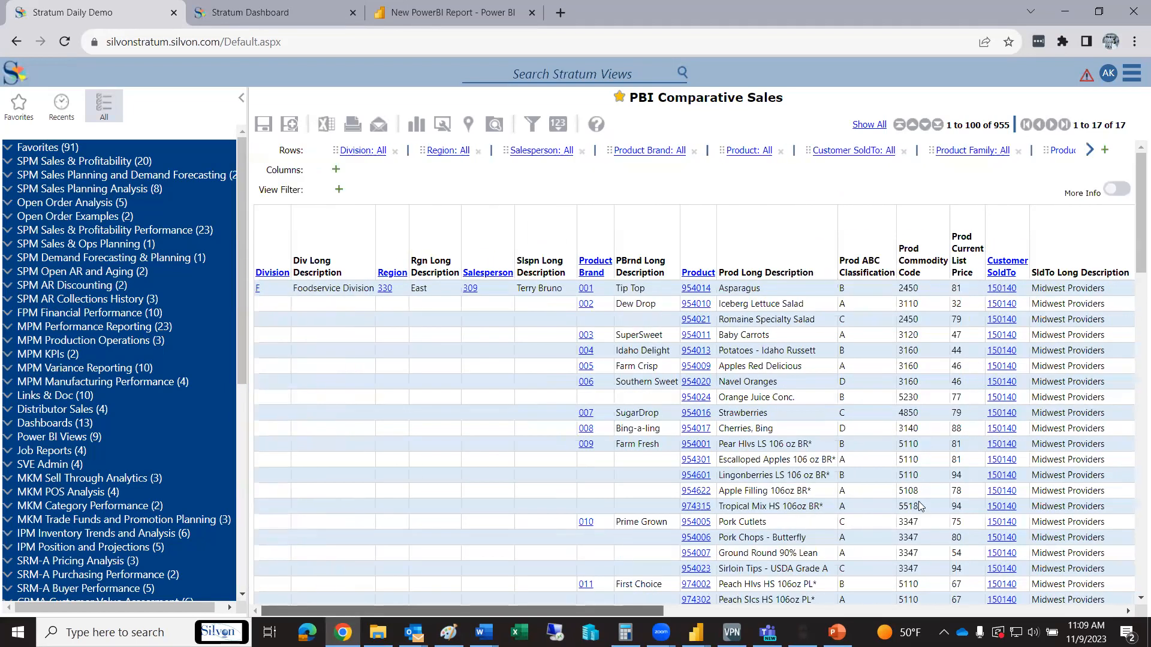
scroll(925, 537, "right", 12)
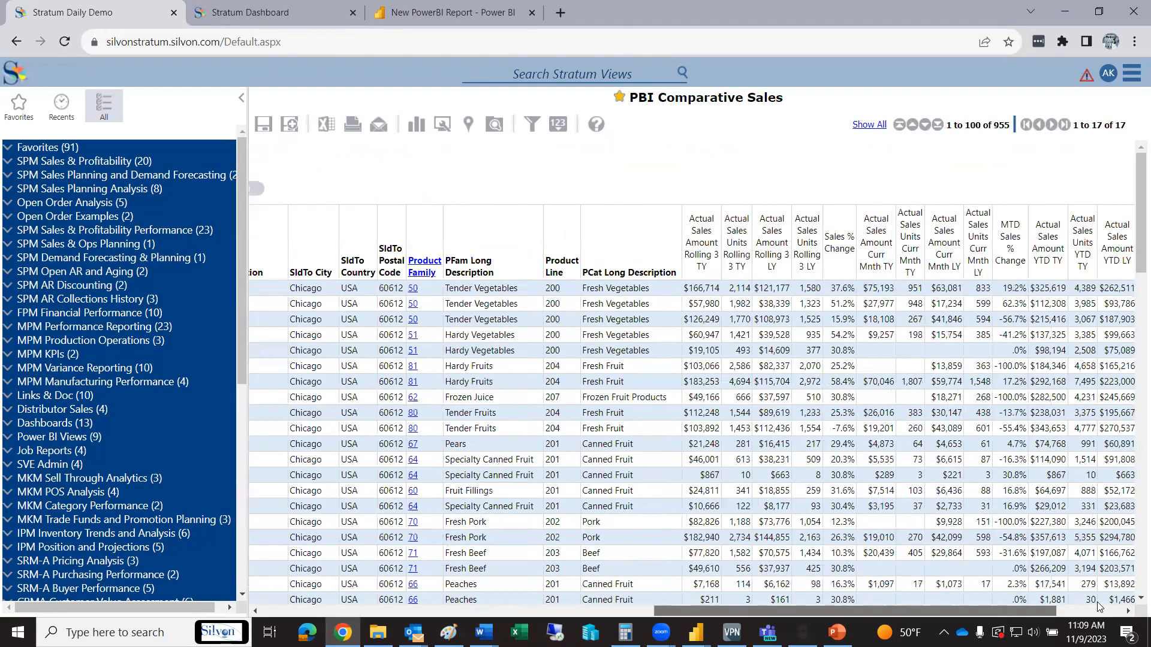
scroll(1098, 604, "right", 3)
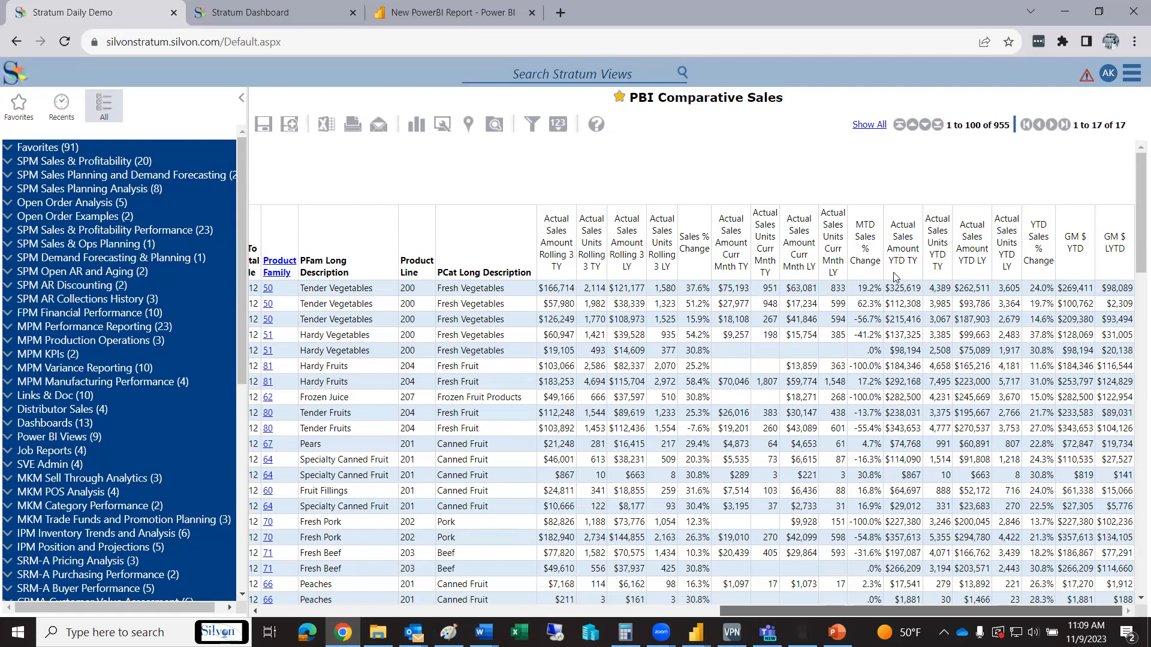
Switch to Power BI Desktop and open a second instance with a new blank report
left_click(696, 632)
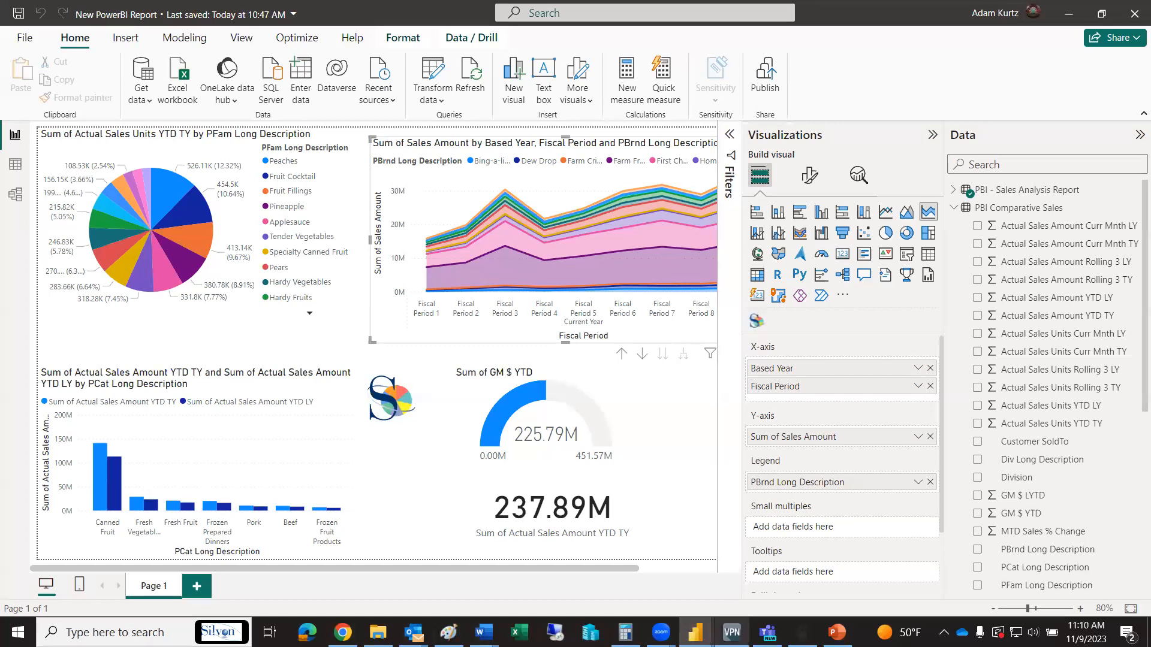
right_click(695, 632)
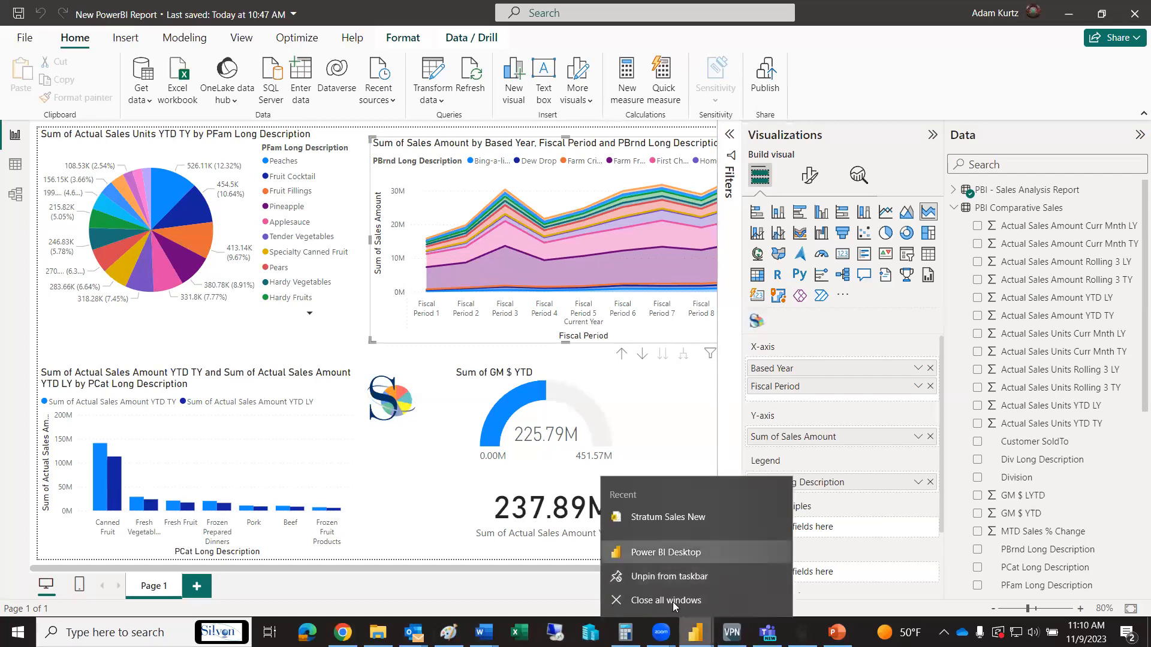
left_click(673, 553)
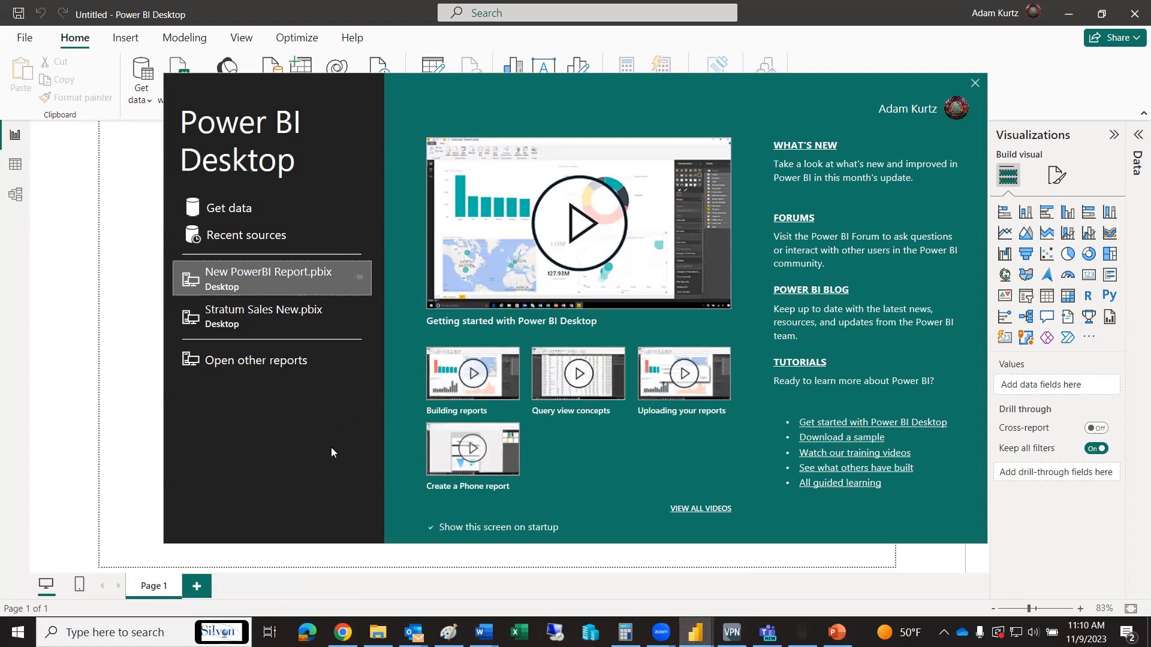
Start getting data through the Silvon Stratum Views connector in the Other category
left_click(234, 211)
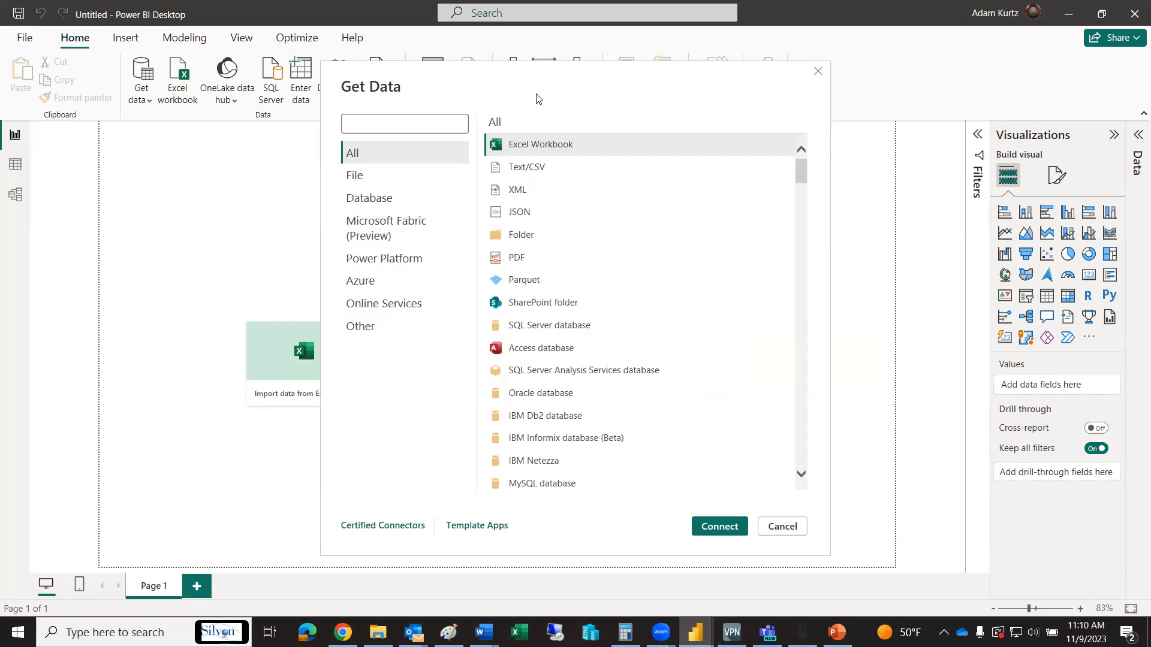
left_click(362, 328)
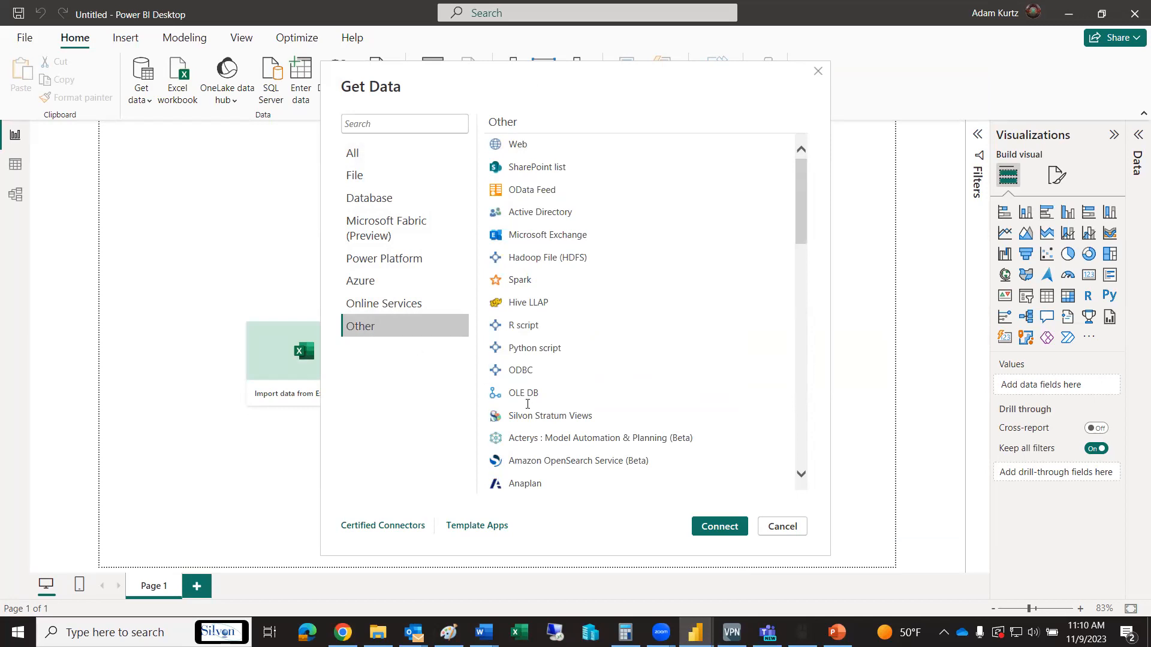
left_click(552, 420)
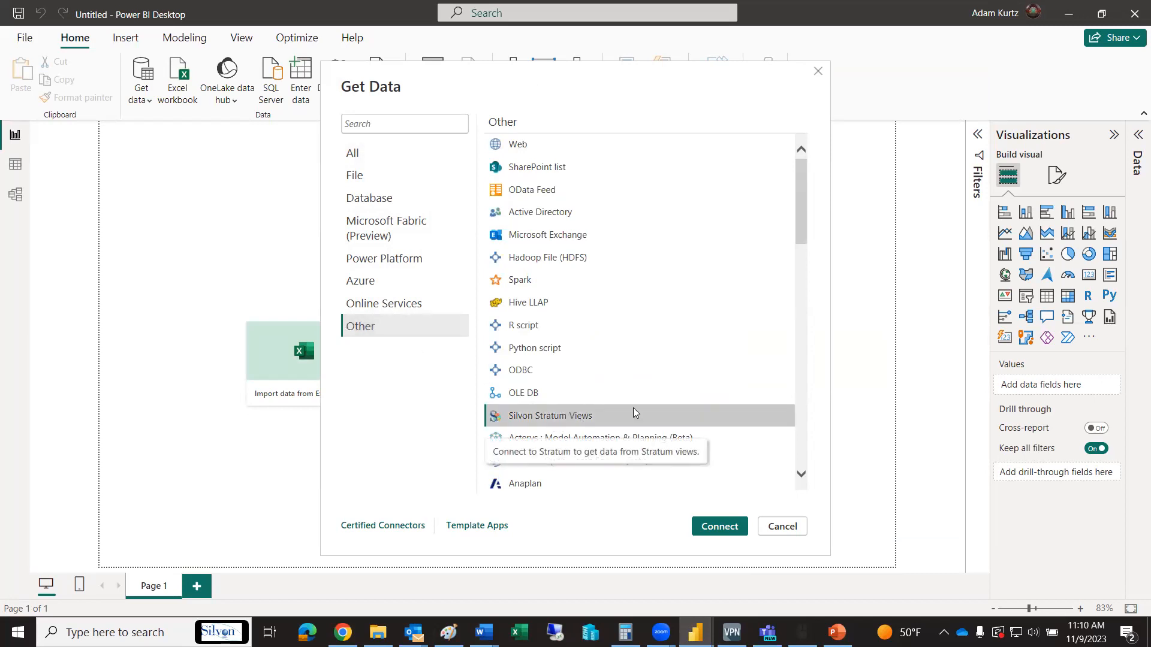
left_click(722, 527)
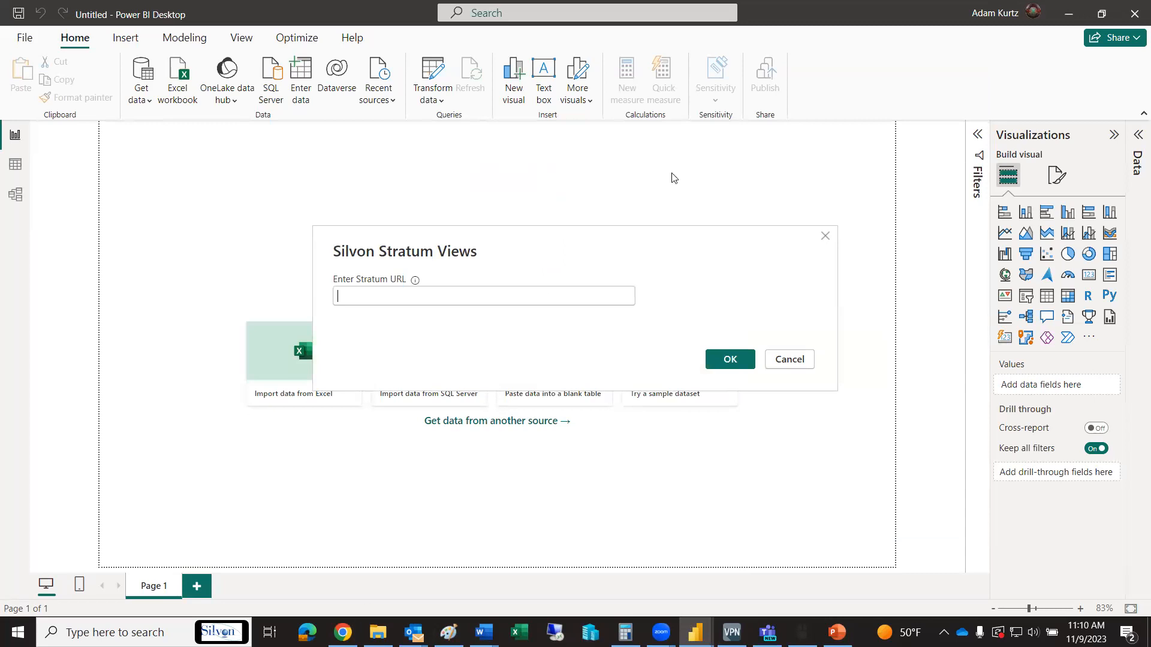
key("alt+Tab")
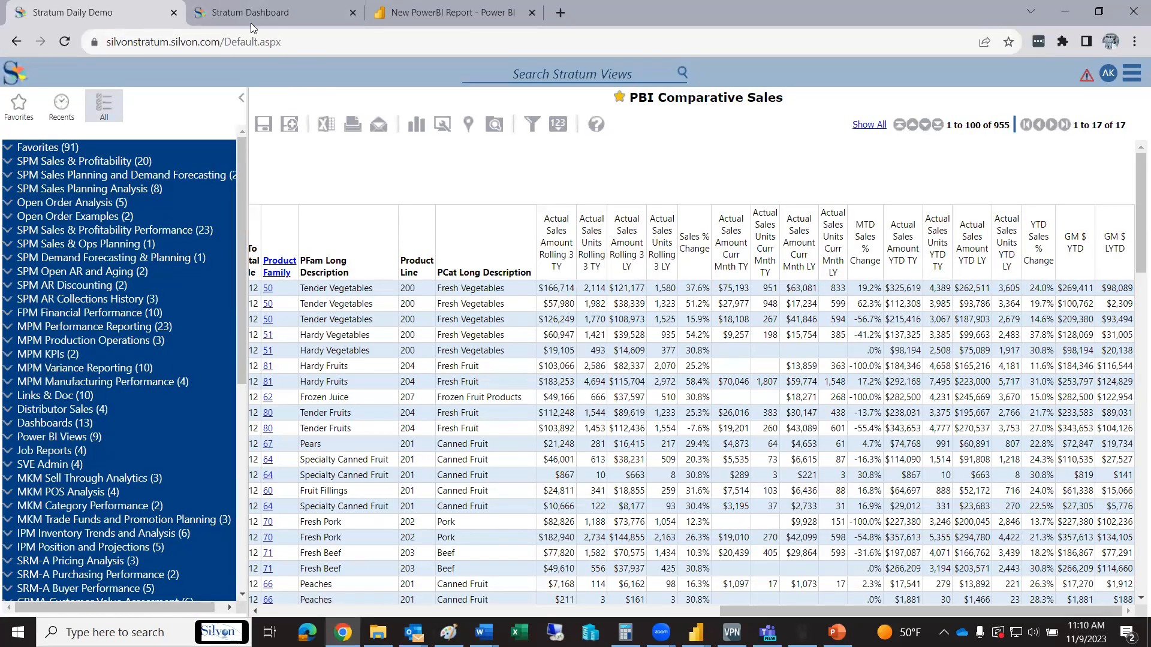
left_click(223, 44)
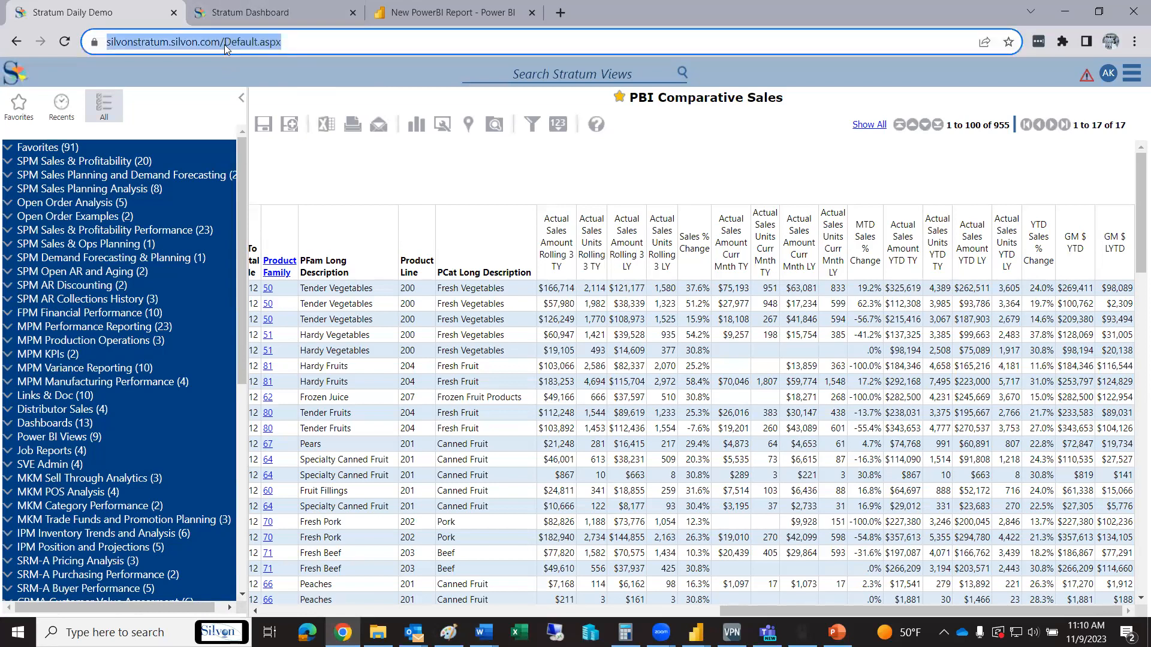
left_click(224, 44)
left_click_drag(257, 44, 76, 54)
key("ctrl+c")
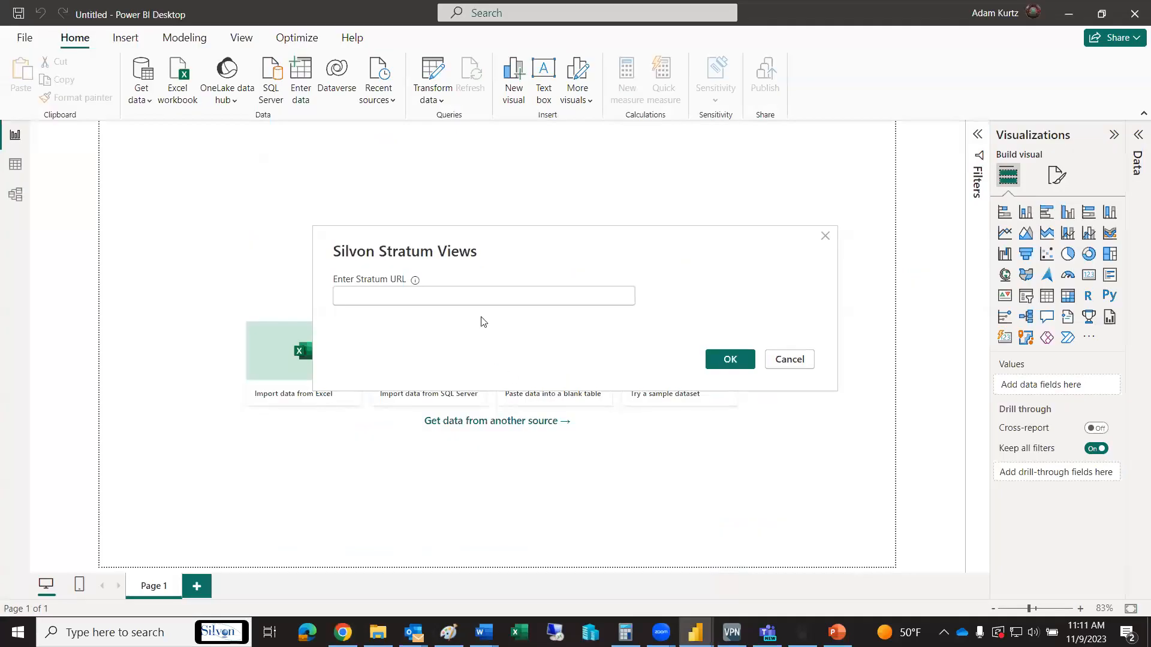
left_click(1064, 12)
key("ctrl+v")
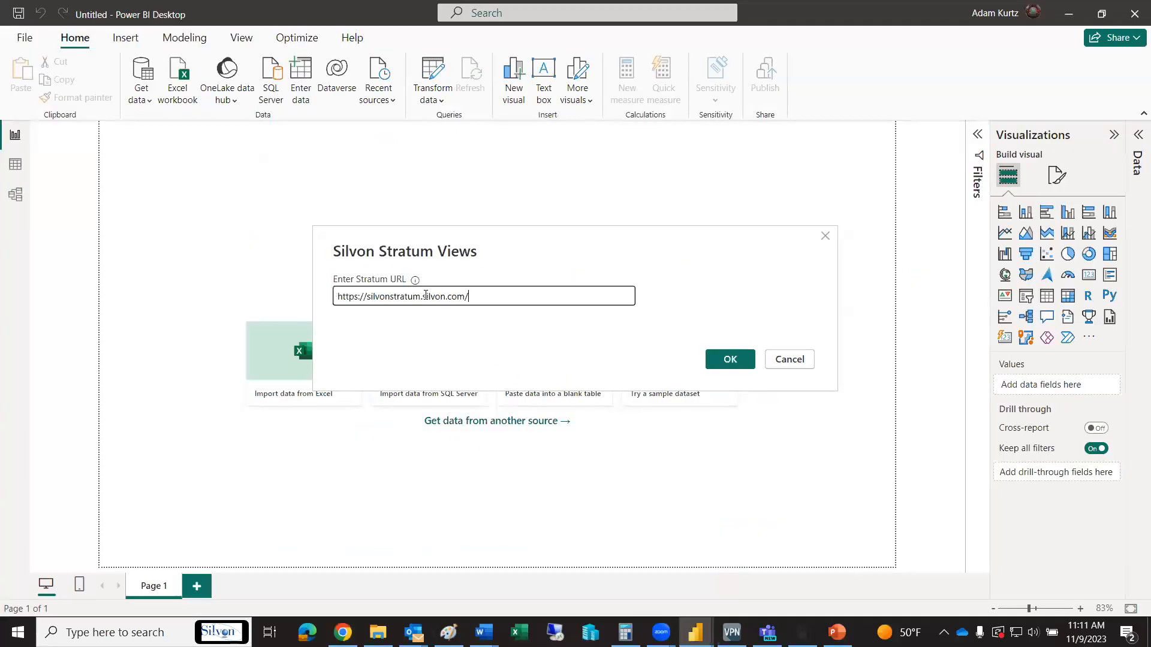
left_click(729, 360)
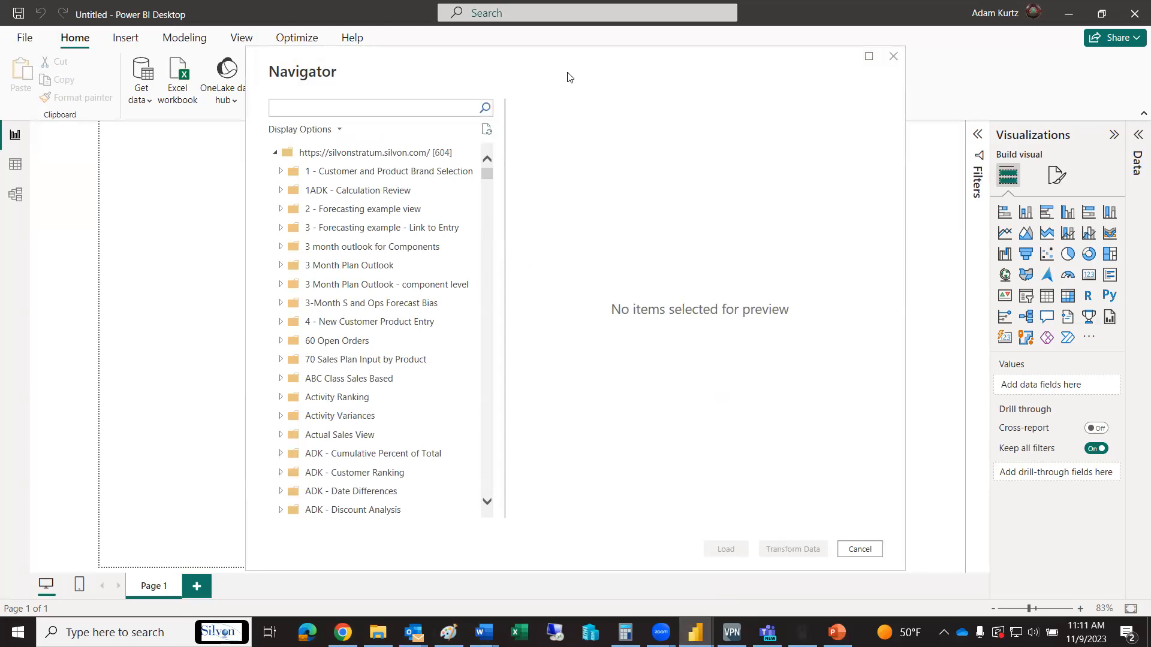
Search the Navigator for "pbi", select the PBI Comparative Sales table inside its folder, and load it
left_click(344, 108)
type("pbi")
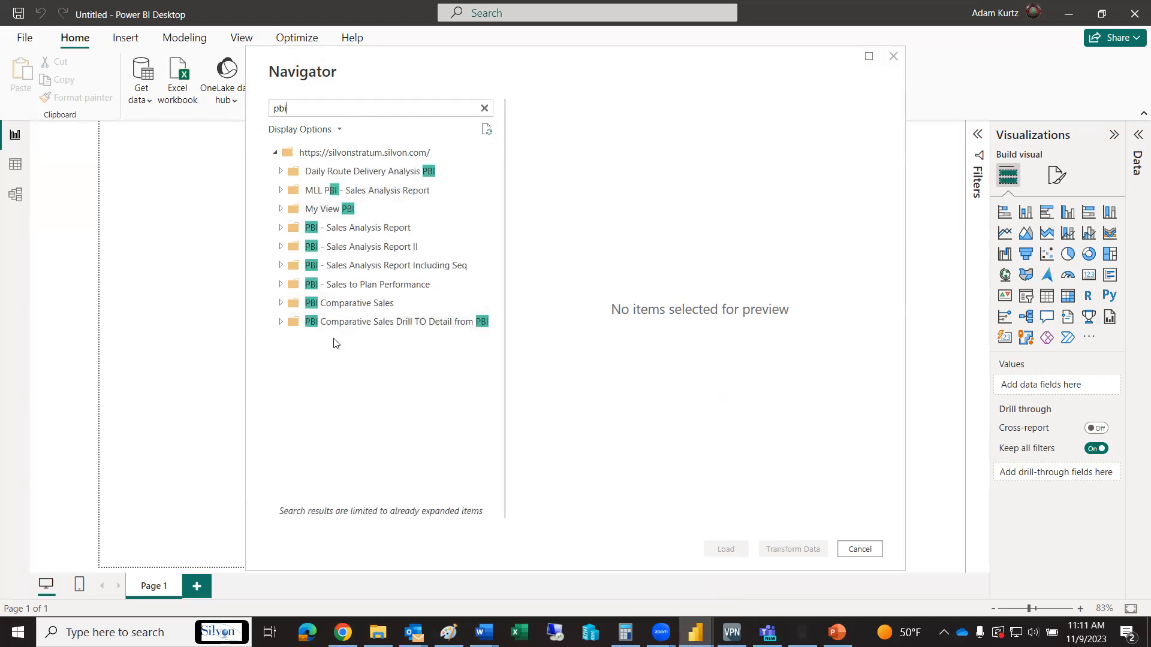
left_click(282, 304)
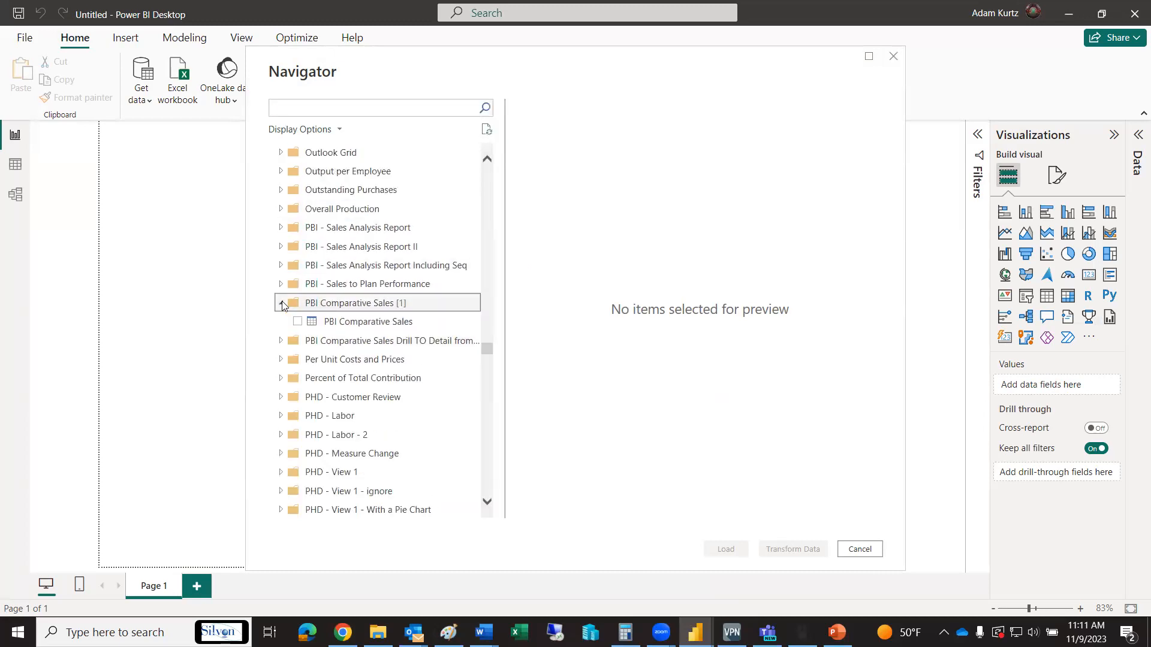
left_click(298, 322)
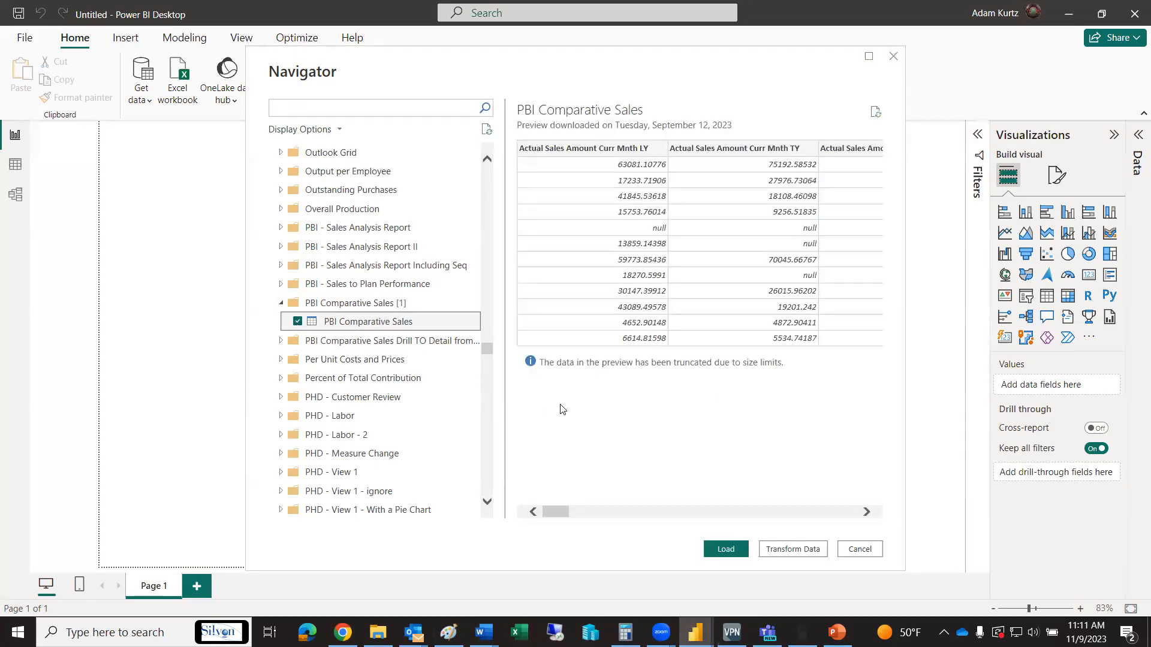
left_click_drag(555, 511, 732, 510)
left_click(726, 548)
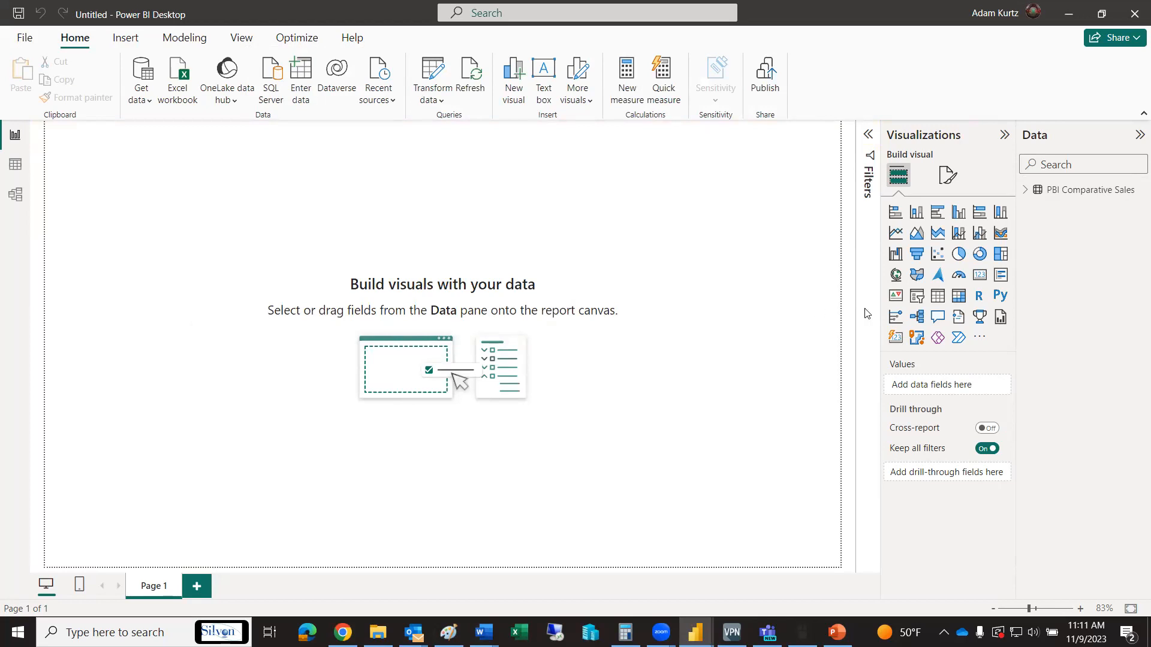
Widen the Visualizations and Data panes and expand the PBI Comparative Sales table
left_click_drag(880, 328, 821, 320)
left_click_drag(1019, 329, 940, 313)
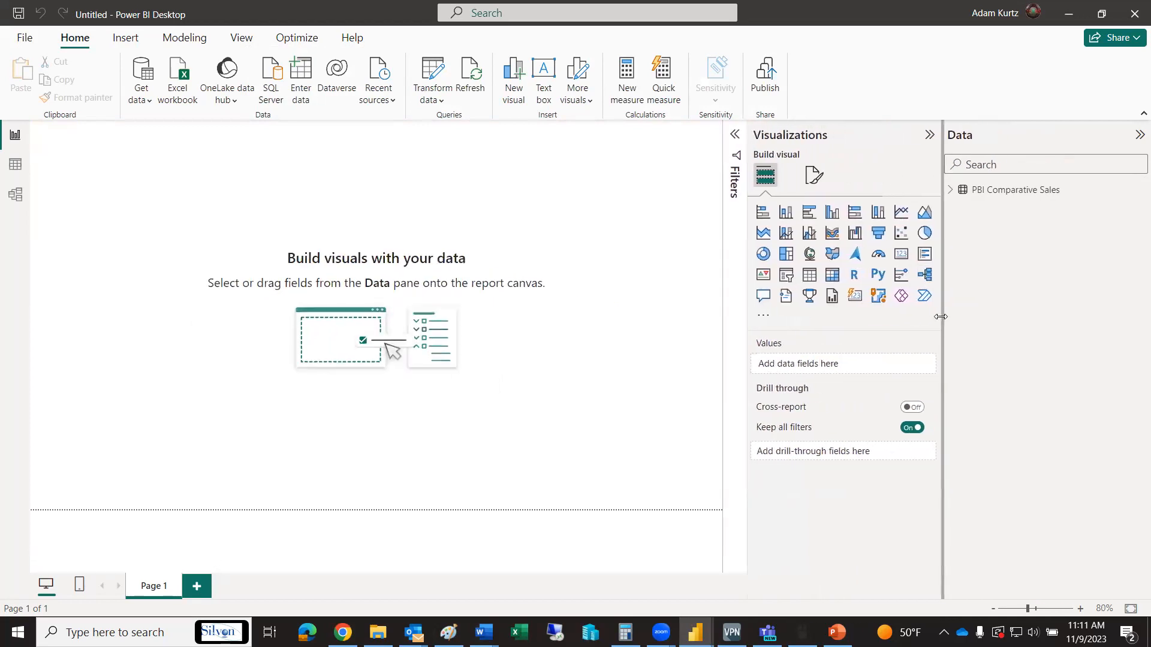
left_click(950, 191)
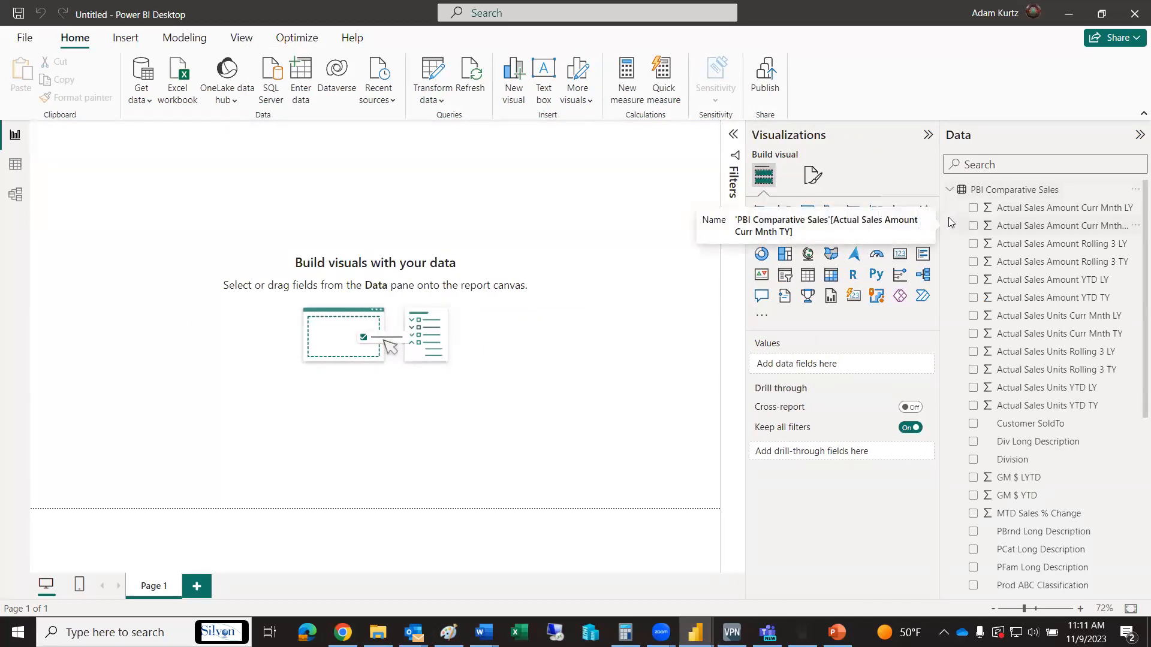
Examine the fields of the PBI Comparative Sales table, from the sales measures through the product, region and sold-to attributes
scroll(1134, 259, "down", 1)
scroll(1134, 229, "up", 1)
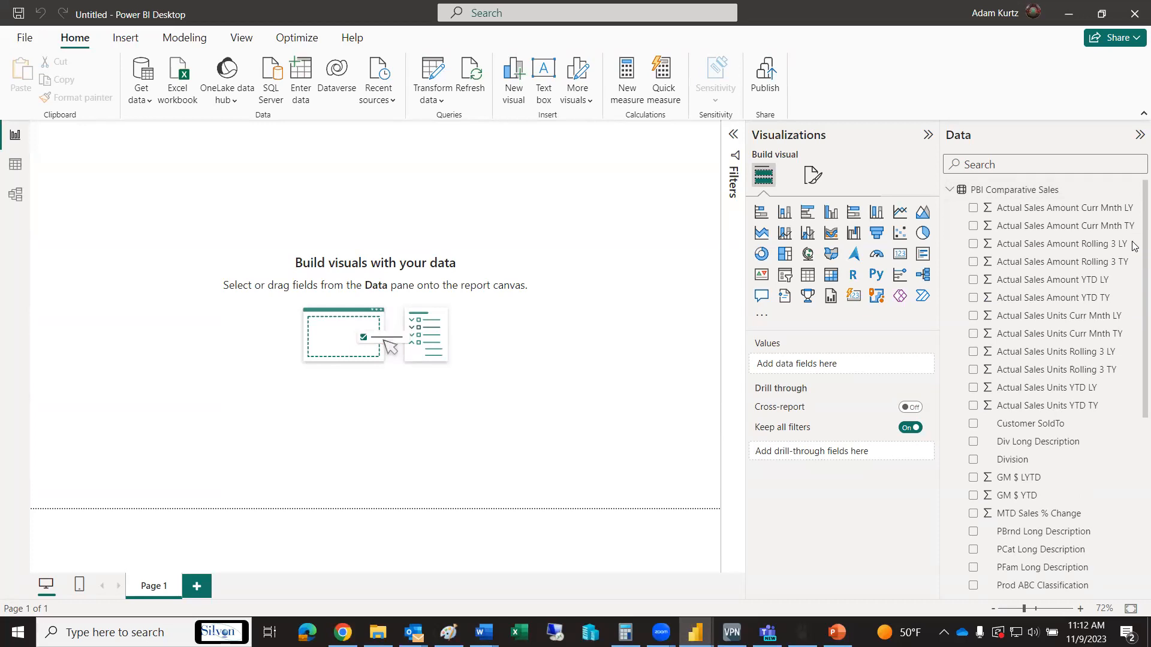
scroll(1134, 251, "down", 1)
scroll(1134, 258, "up", 1)
scroll(1134, 252, "down", 3)
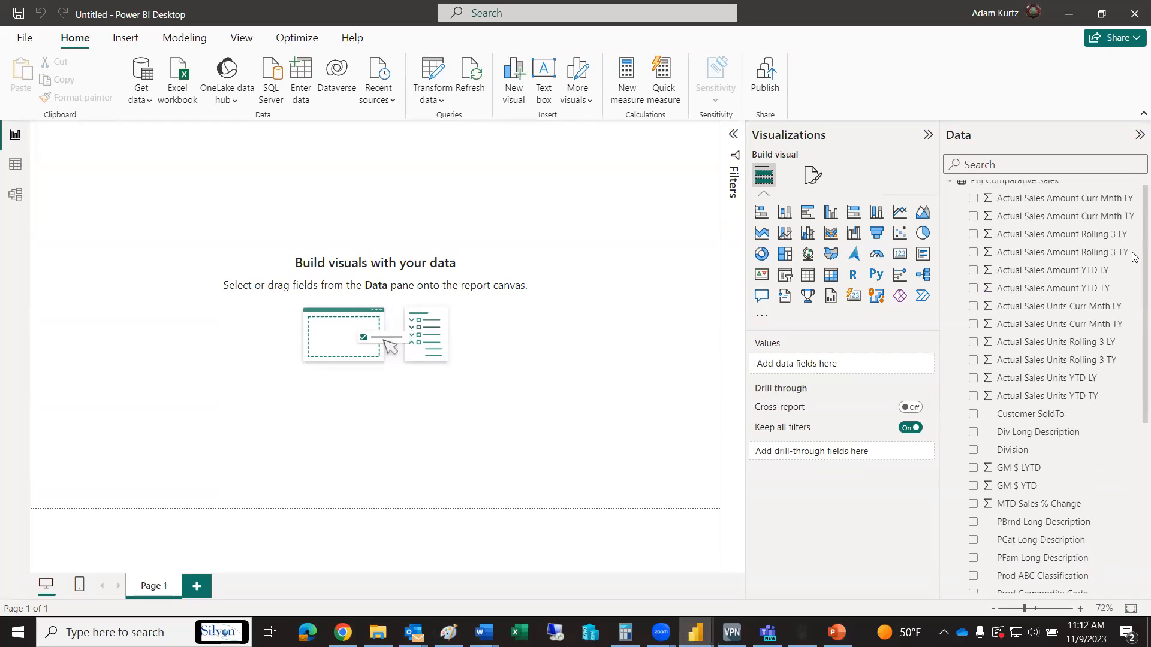
scroll(1133, 335, "down", 1)
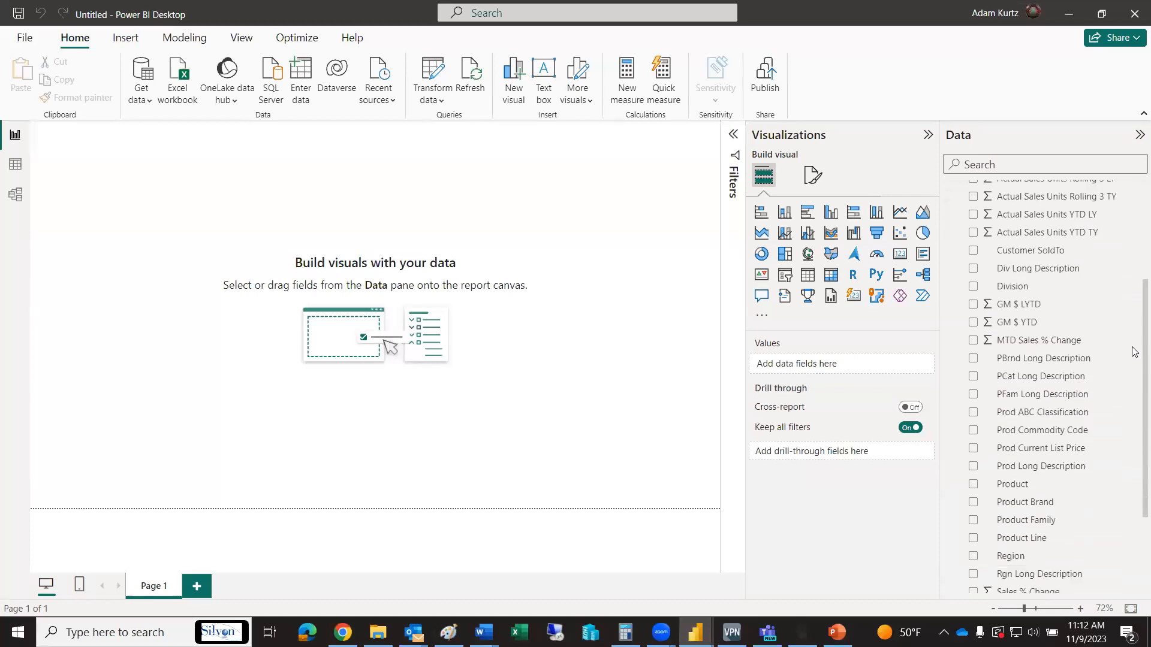
scroll(1134, 369, "down", 1)
scroll(1134, 384, "down", 1)
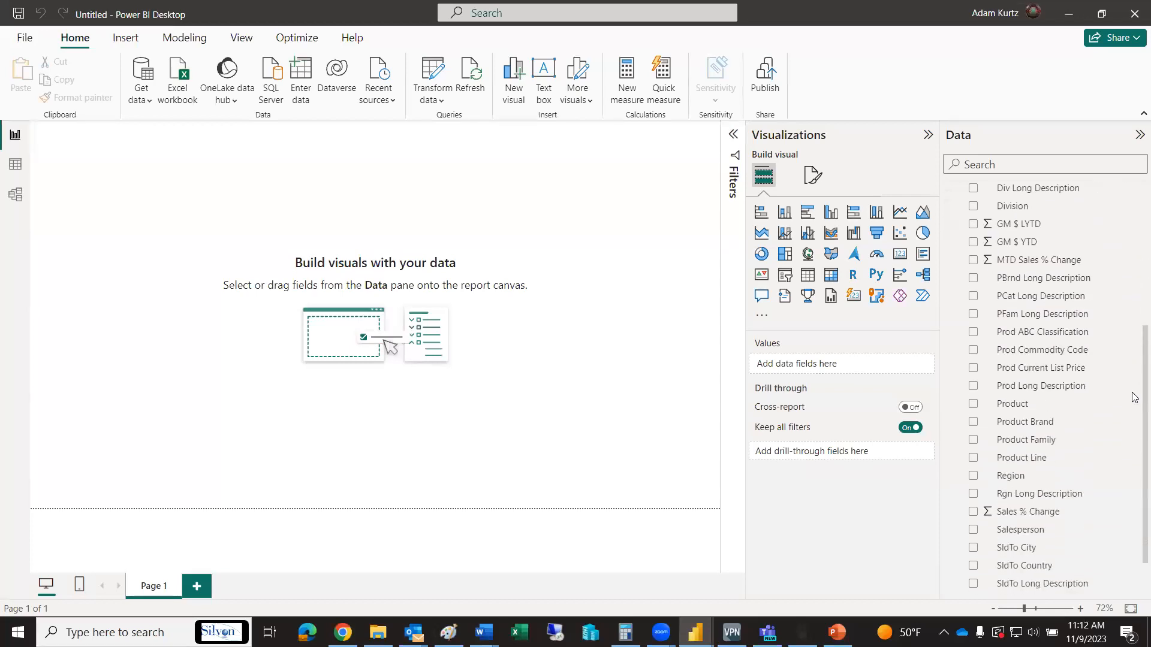
scroll(1134, 390, "up", 2)
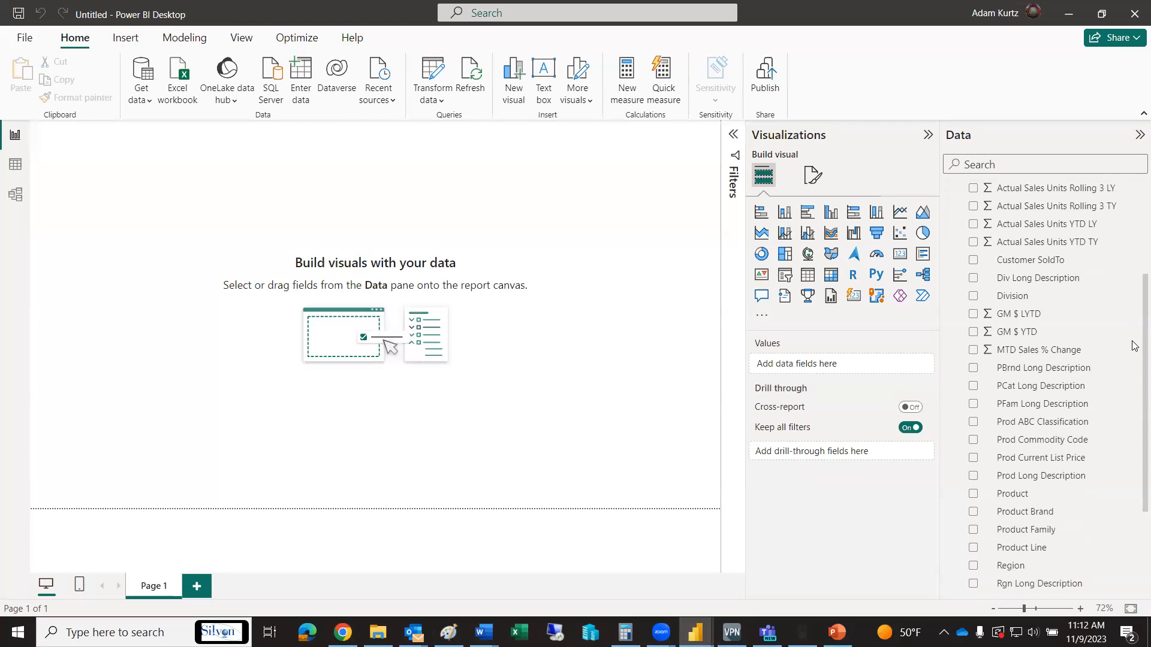
scroll(1134, 353, "down", 1)
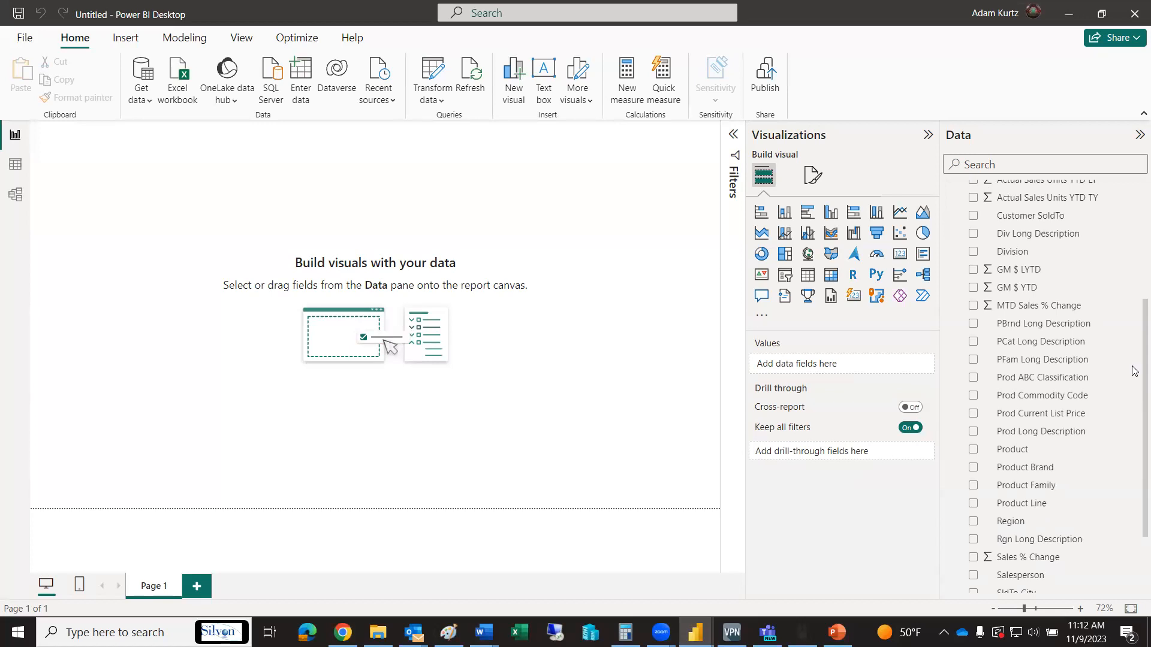
scroll(1134, 371, "down", 3)
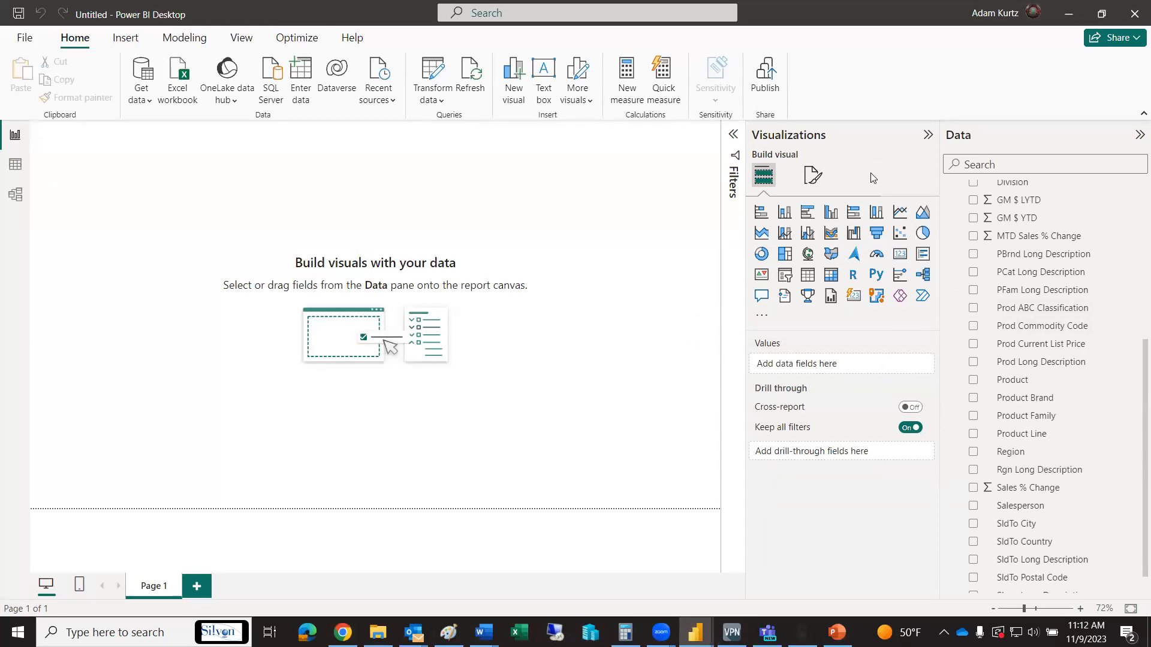
Add a clustered column chart to the blank page and enlarge it
left_click(832, 213)
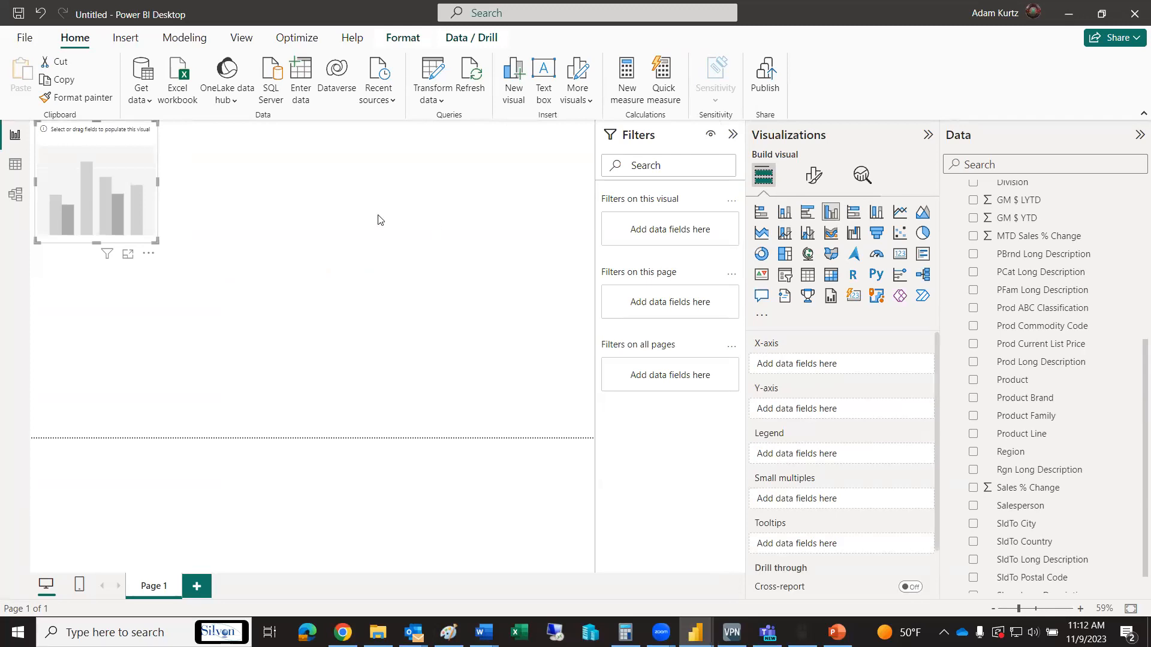
left_click_drag(157, 241, 229, 264)
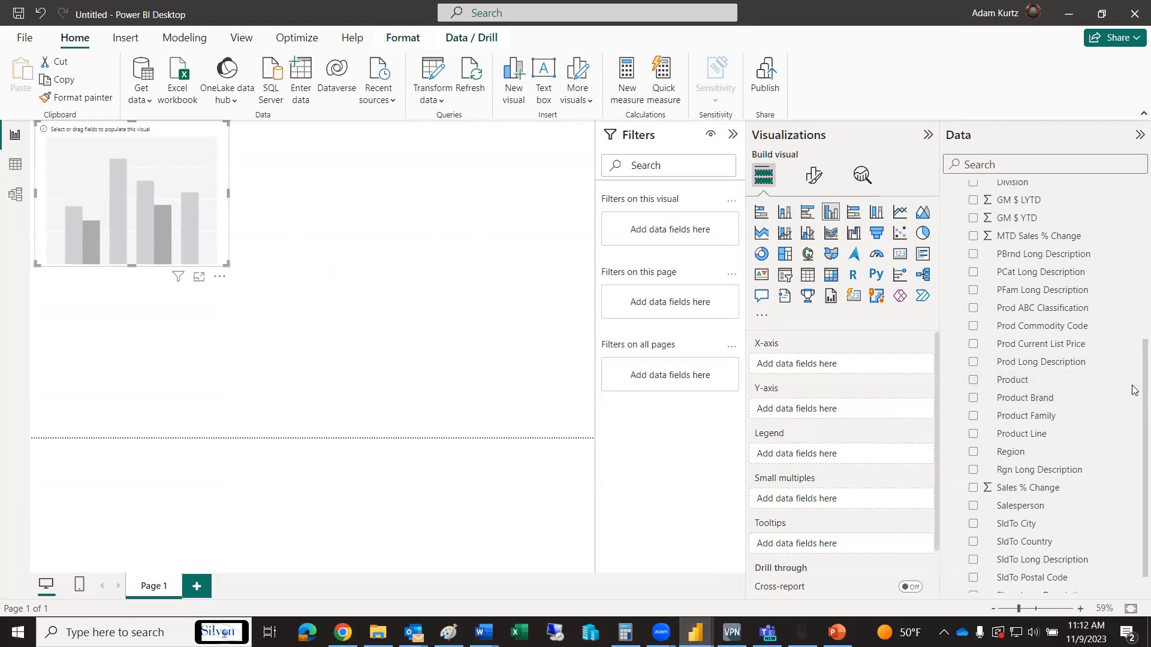
Consult the column chart in New PowerBI Report and put PCat Long Description on the new chart's X-axis
scroll(1133, 375, "up", 1)
scroll(1135, 340, "up", 3)
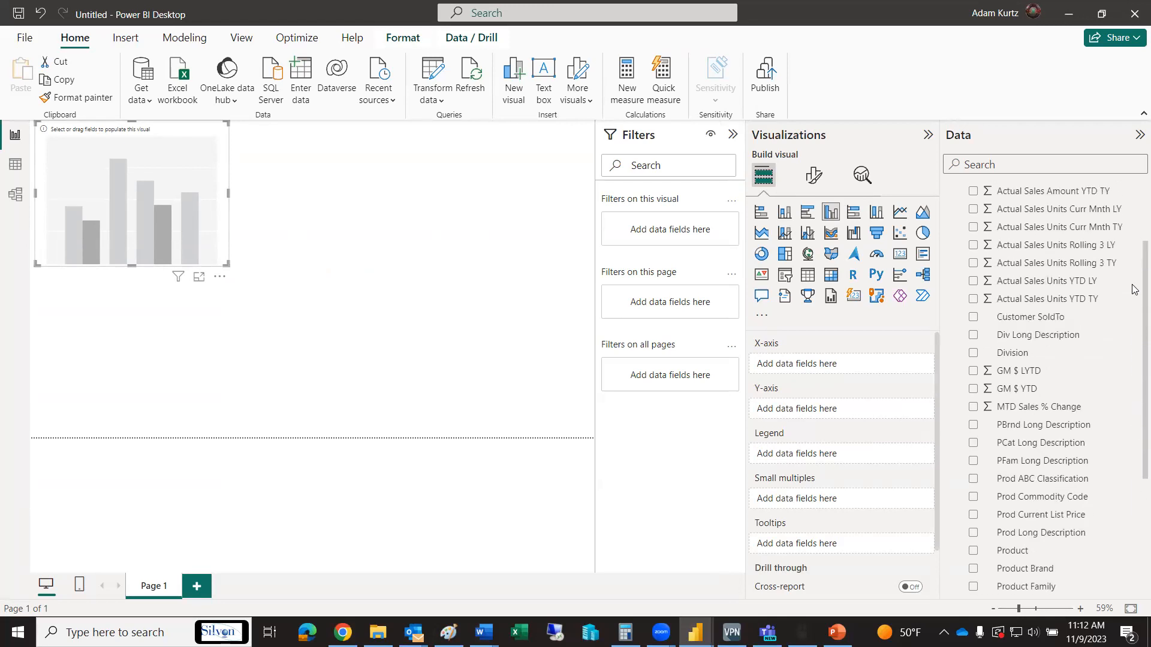
scroll(1134, 335, "down", 2)
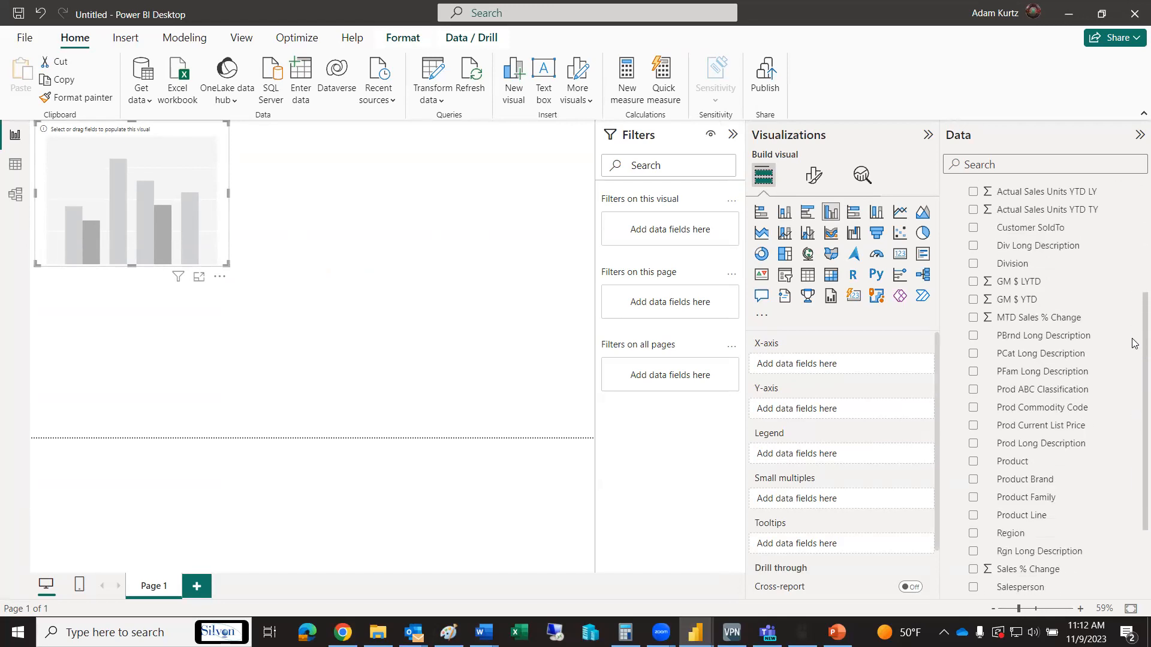
scroll(1133, 356, "down", 2)
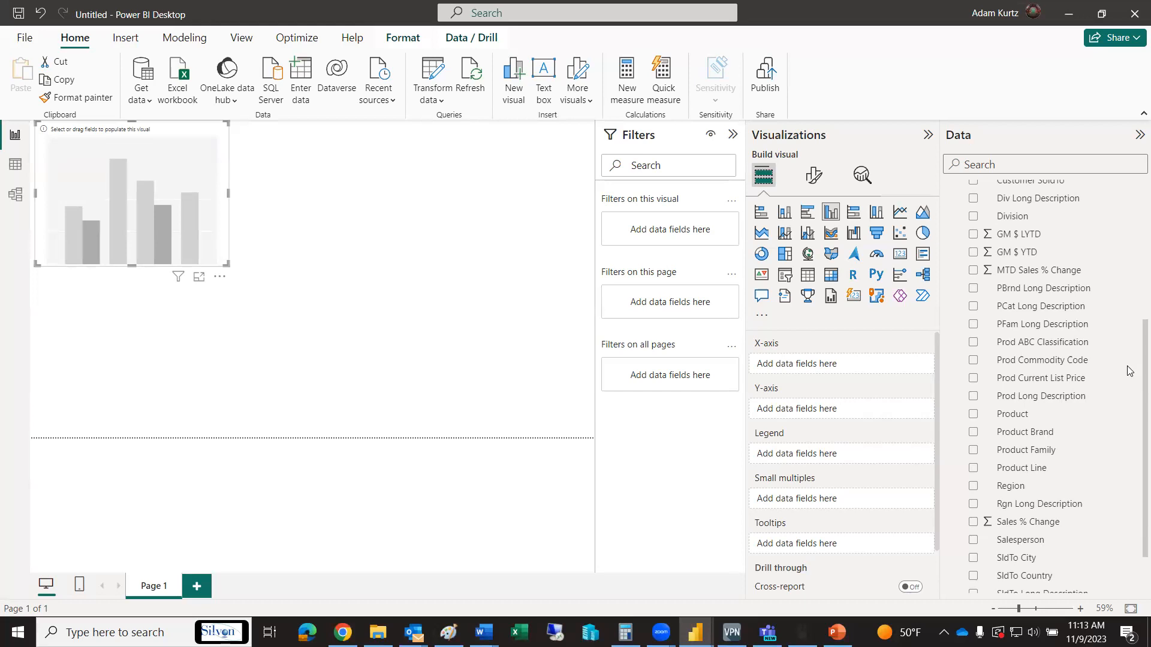
key("alt+Tab")
key("alt+Tab")
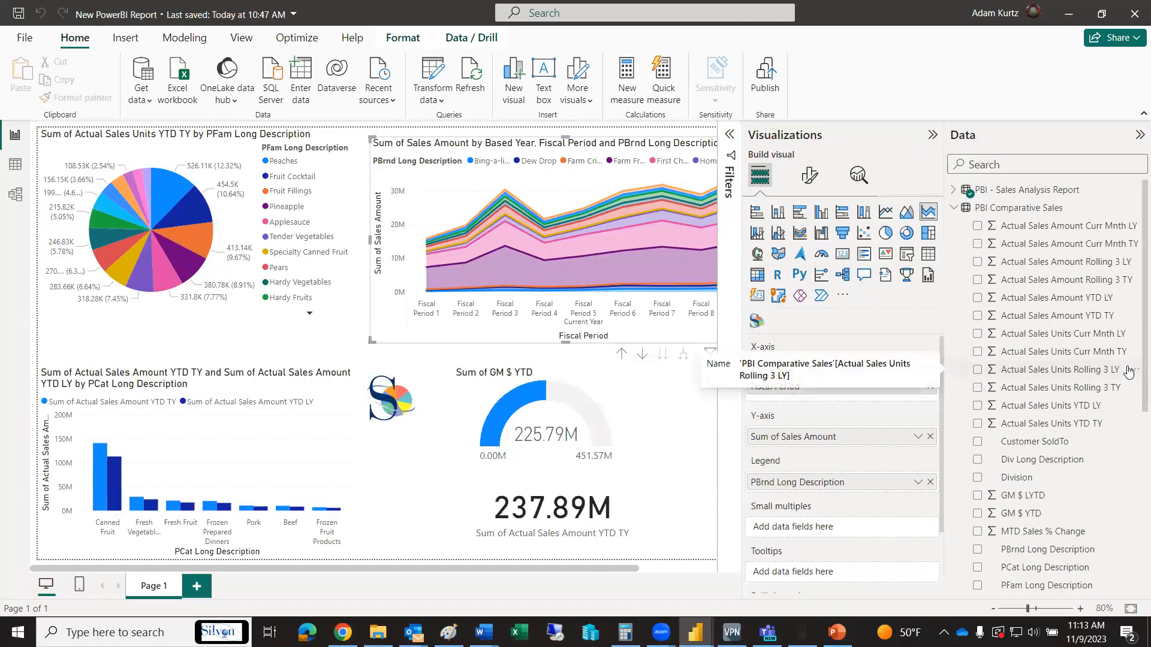
key("alt+Tab")
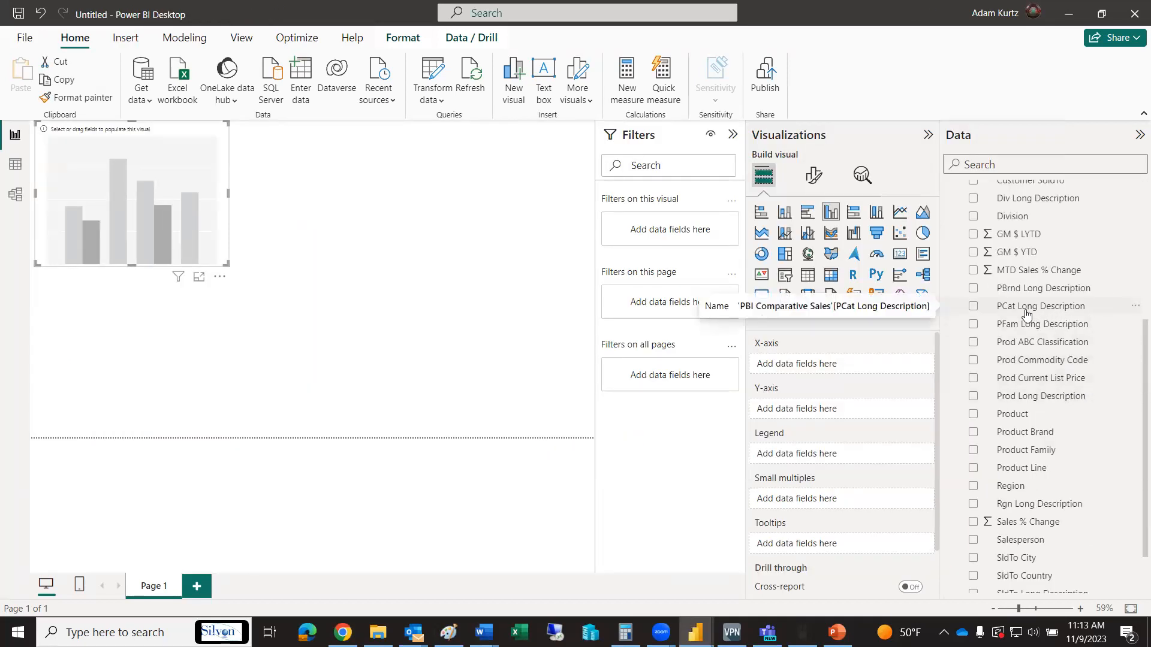
left_click(973, 306)
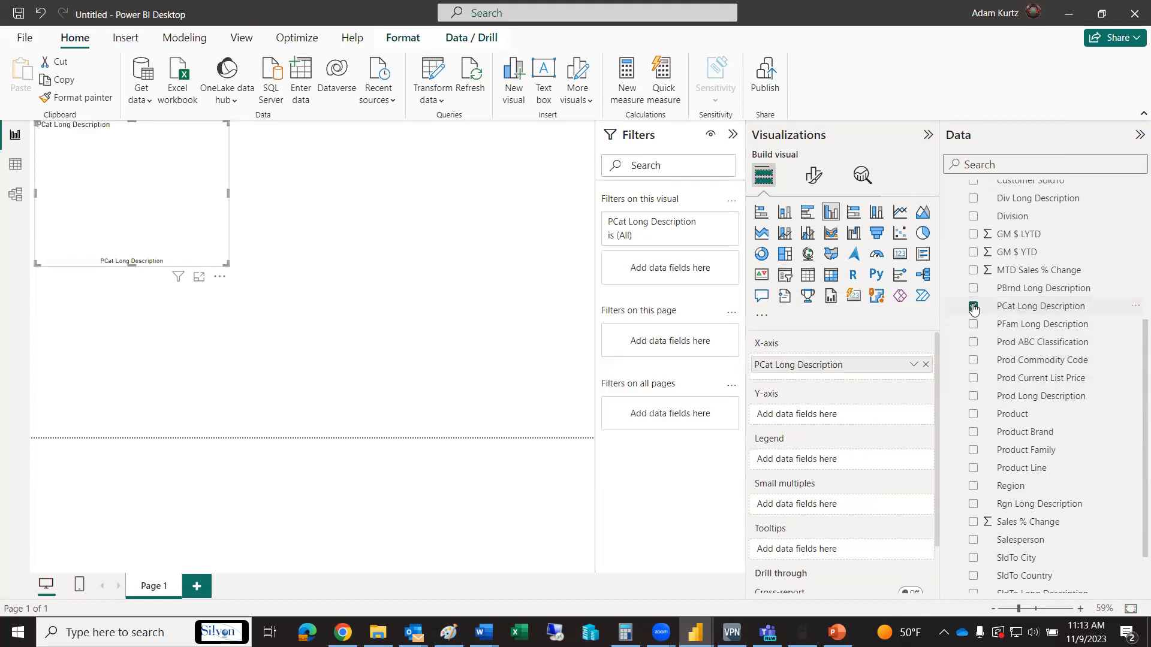
Add Actual Sales Units YTD TY and Actual Sales Units YTD LY to the column chart's Y-axis
scroll(1135, 369, "down", 3)
scroll(1134, 408, "up", 2)
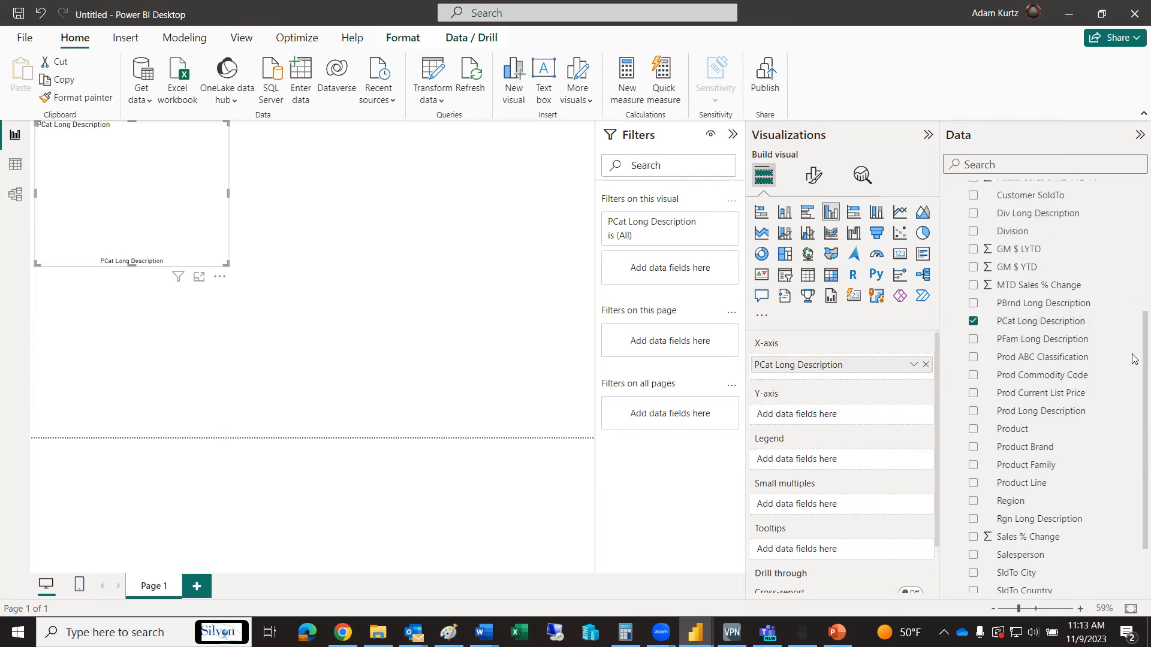
scroll(1135, 359, "up", 10)
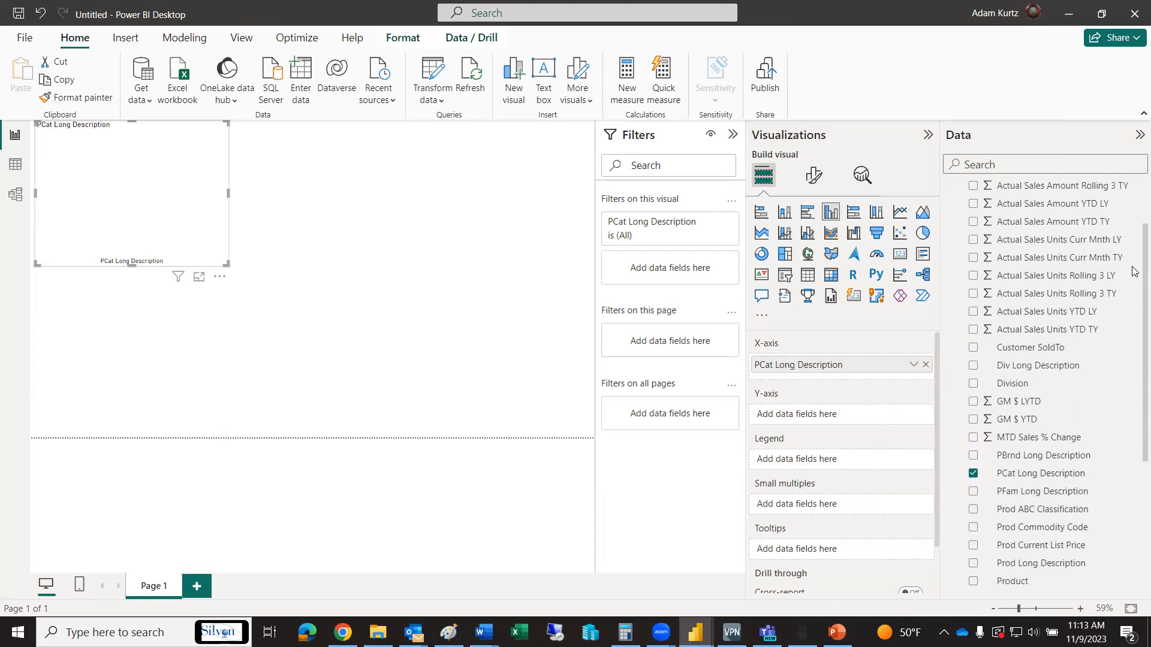
left_click(972, 329)
left_click(973, 313)
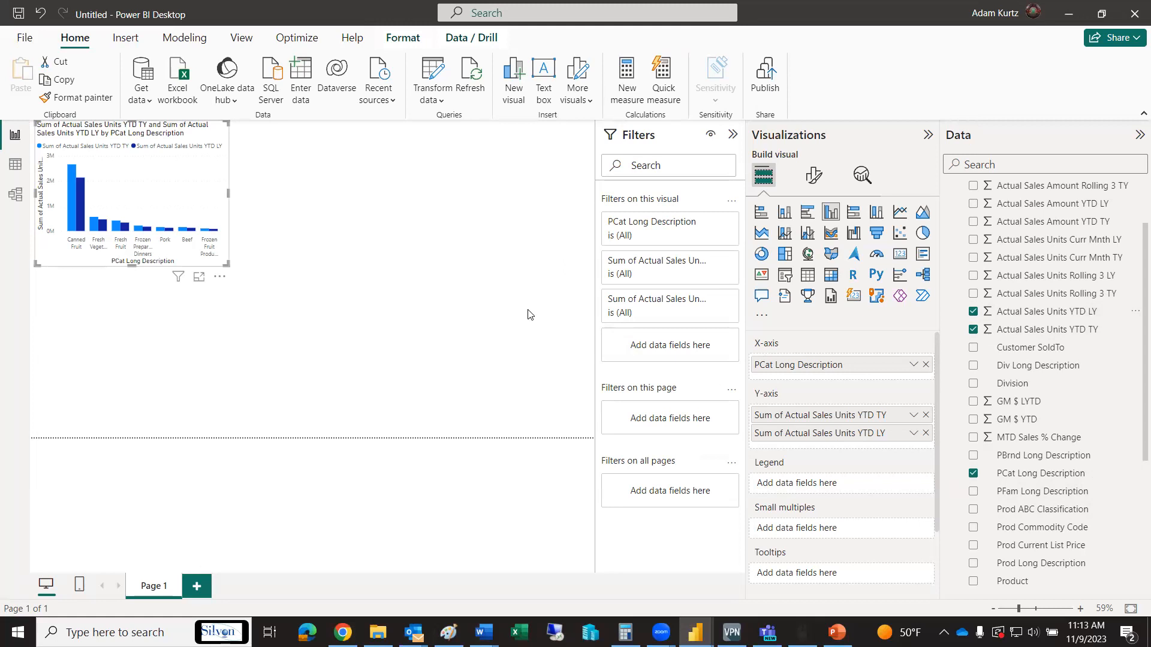
Move the column chart to the lower left of the report page, widen it, and deselect it
left_click_drag(167, 149, 163, 321)
left_click_drag(225, 362, 304, 368)
left_click(378, 341)
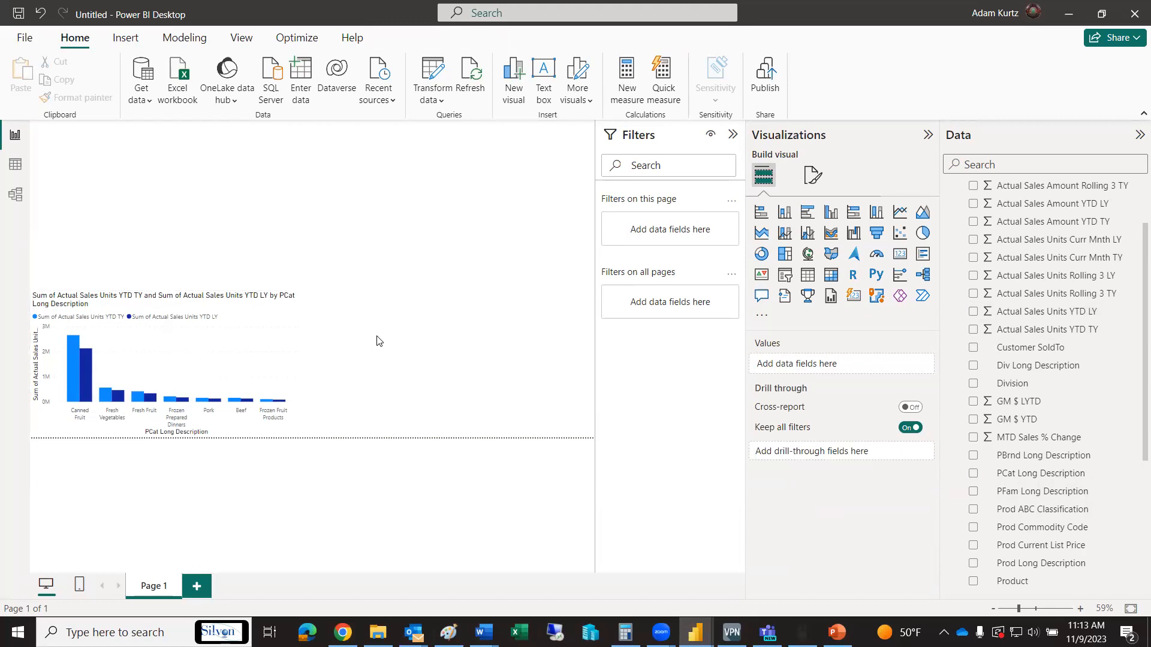
Consult the visuals in New PowerBI Report, and add a narrowed pie chart above the column chart in the untitled report
key("alt+Tab")
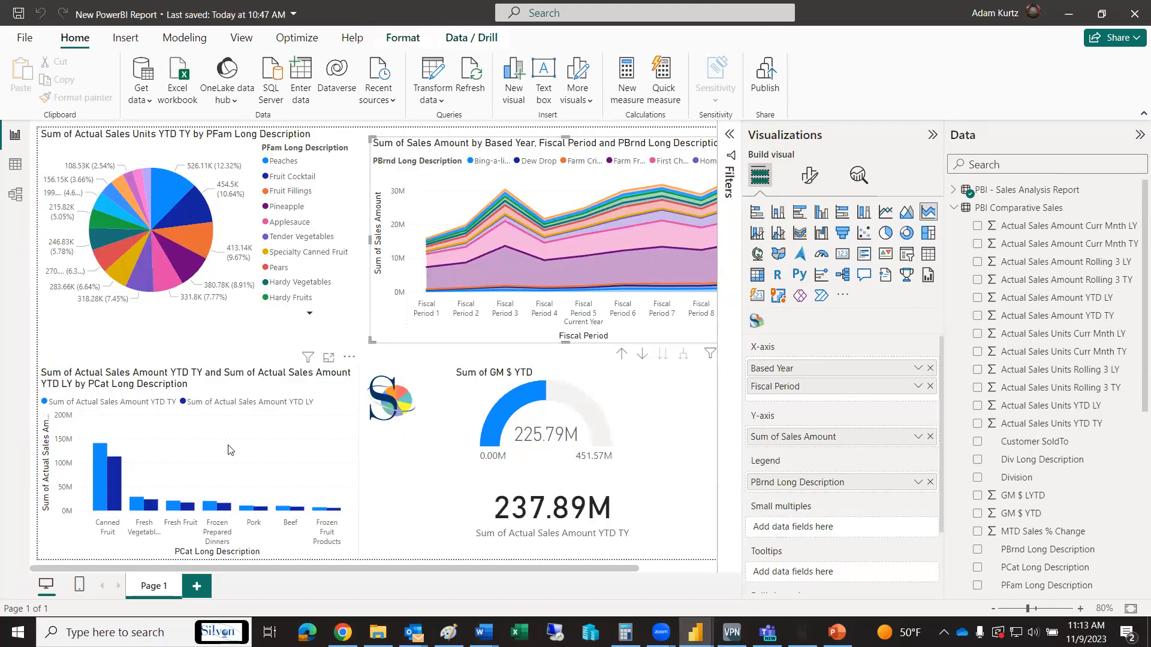
key("alt+Tab")
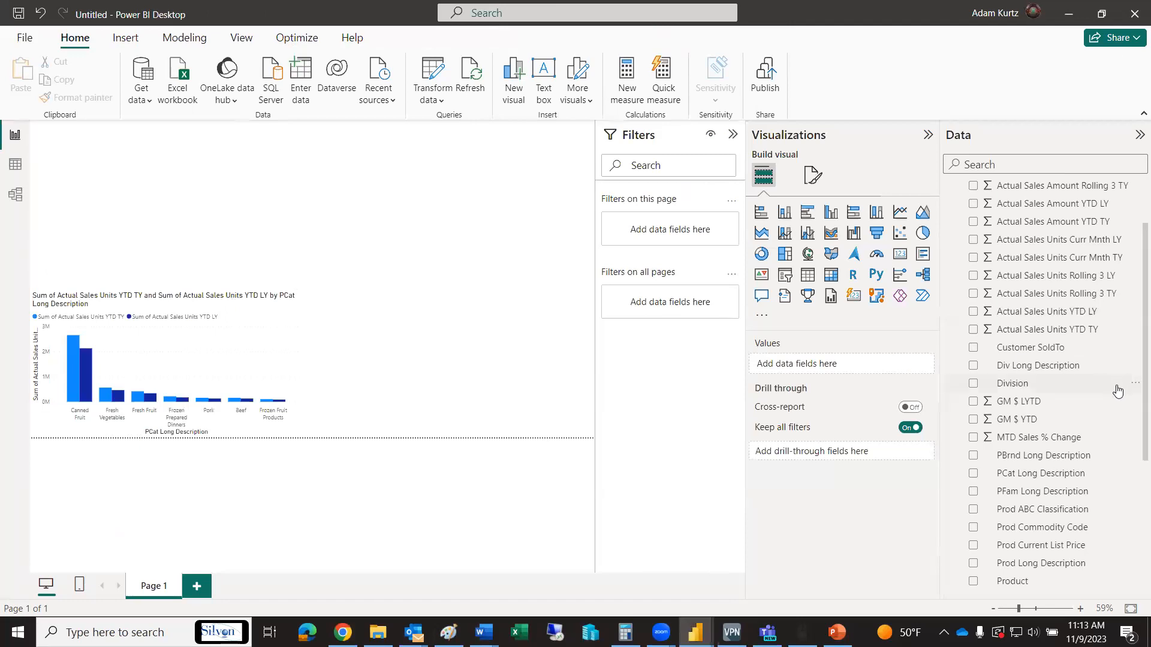
scroll(1134, 369, "up", 2)
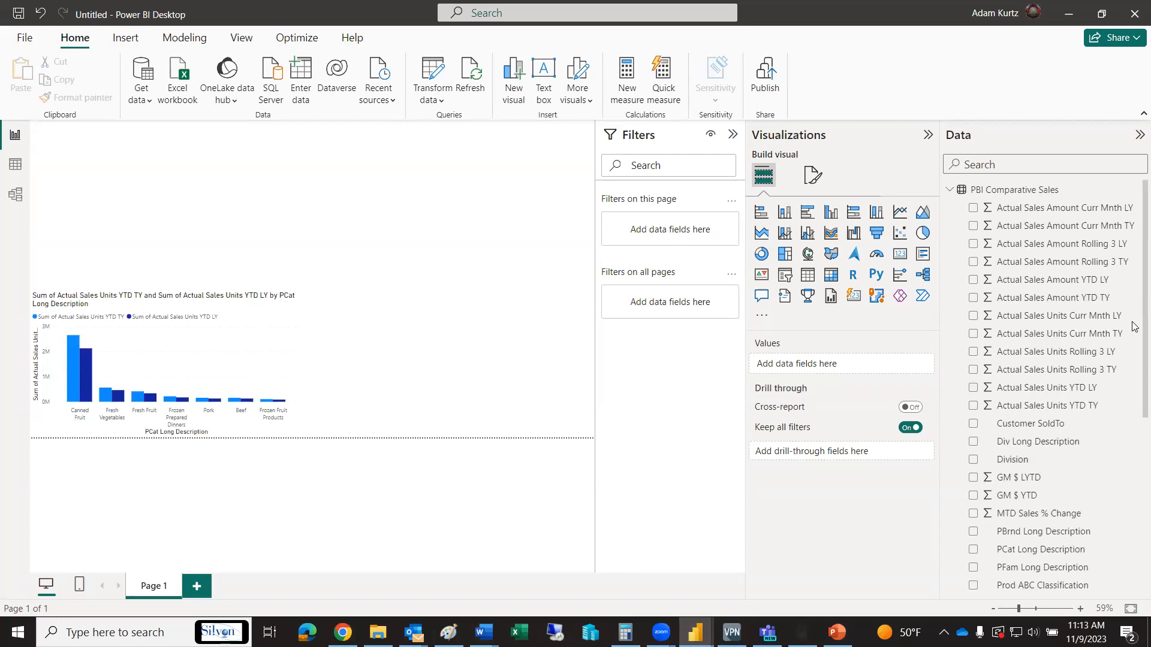
key("alt+Tab")
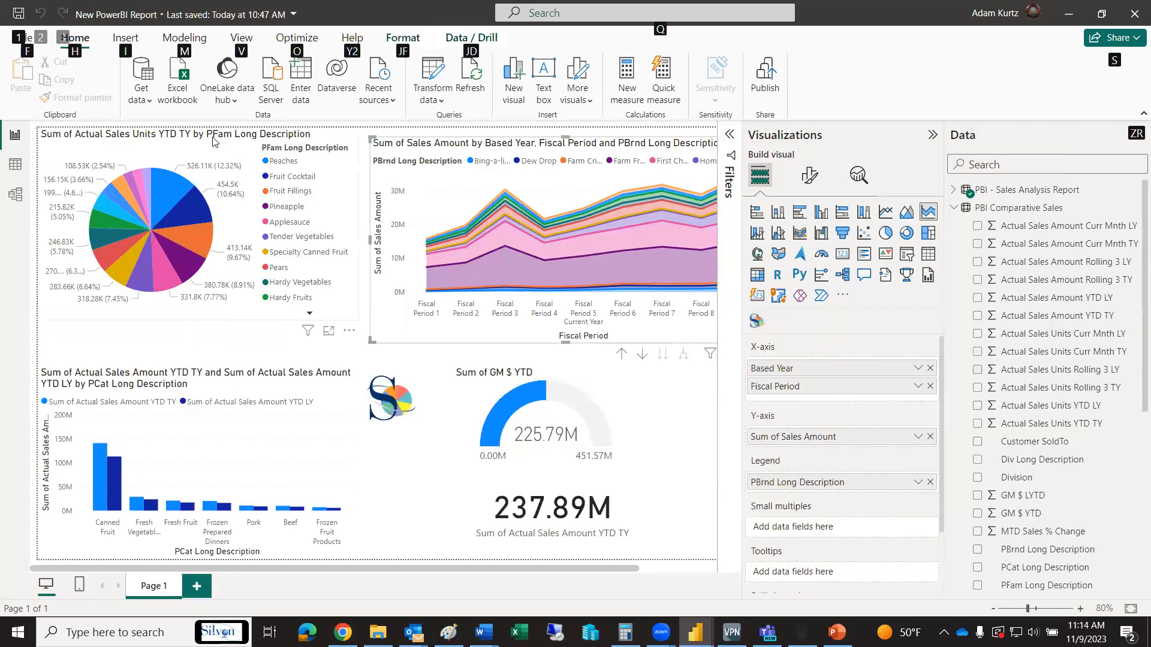
key("alt+Tab")
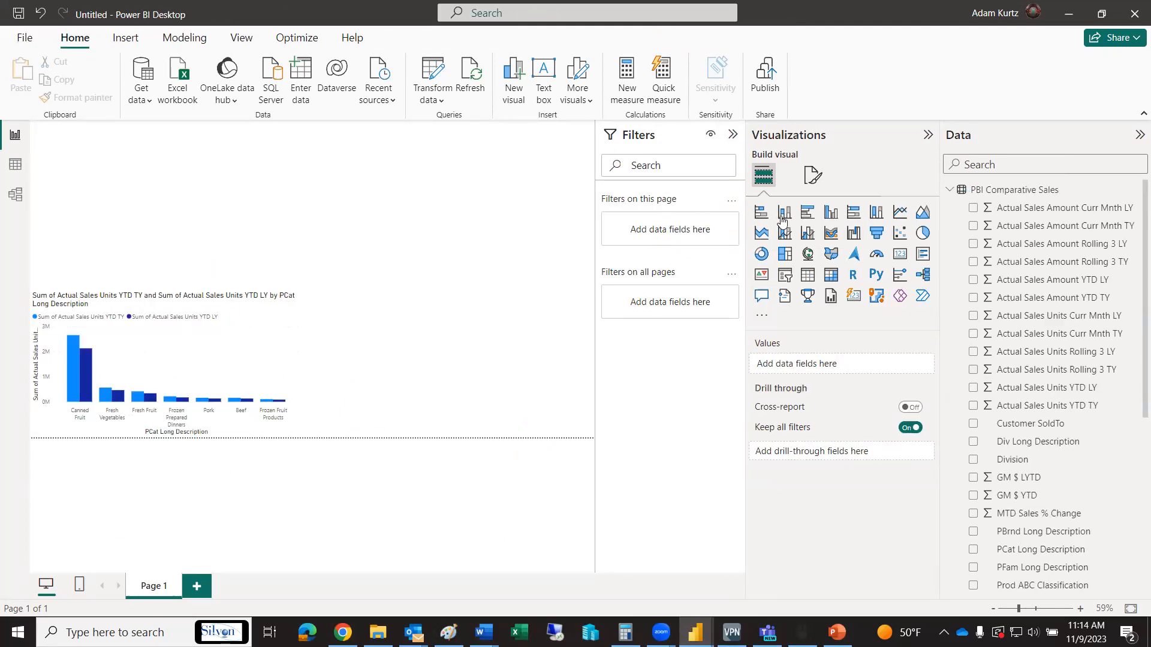
left_click(923, 233)
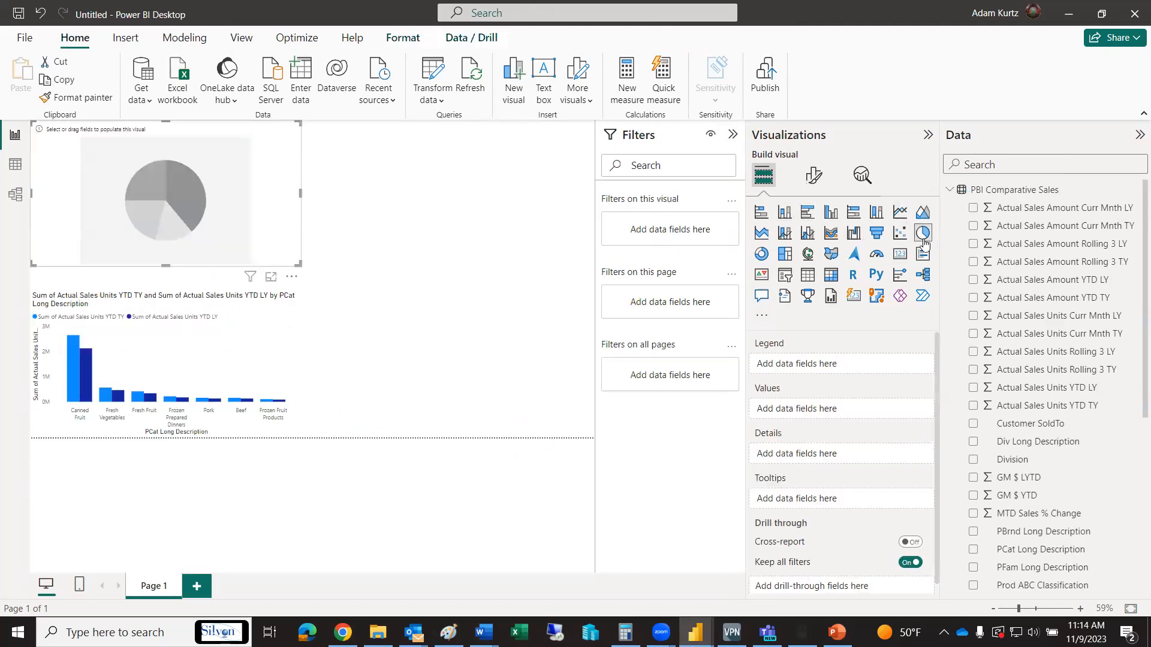
left_click_drag(300, 192, 259, 193)
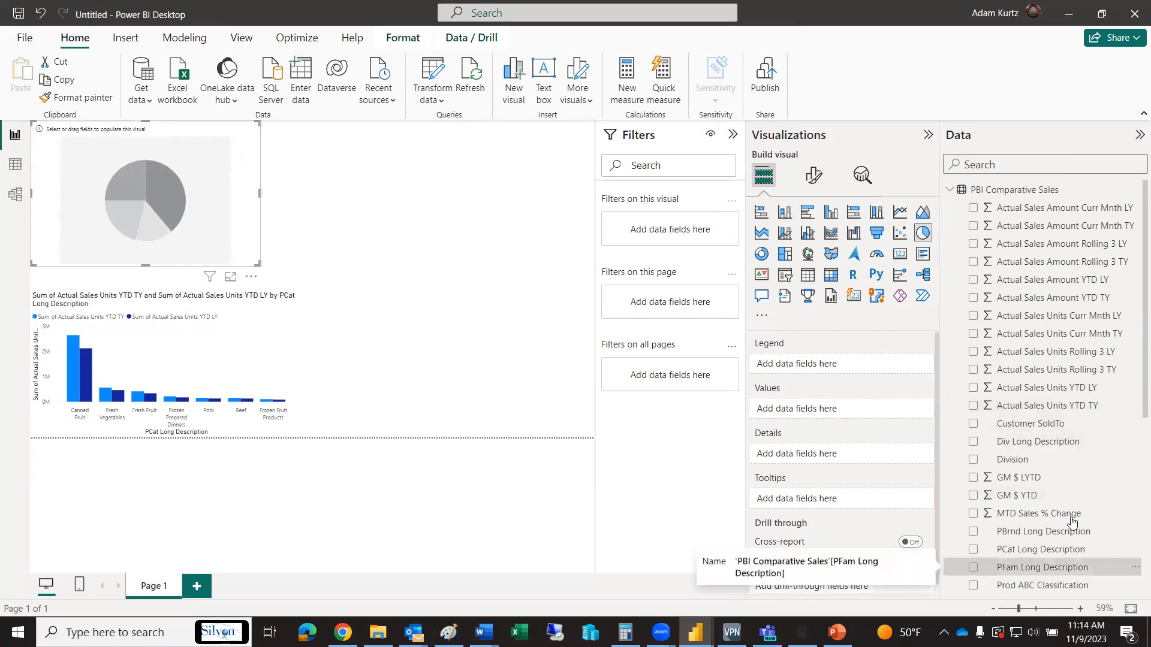
Set PFam Long Description as the pie chart's legend and check the matching pie chart in New PowerBI Report
left_click(1055, 567)
scroll(1134, 390, "down", 2)
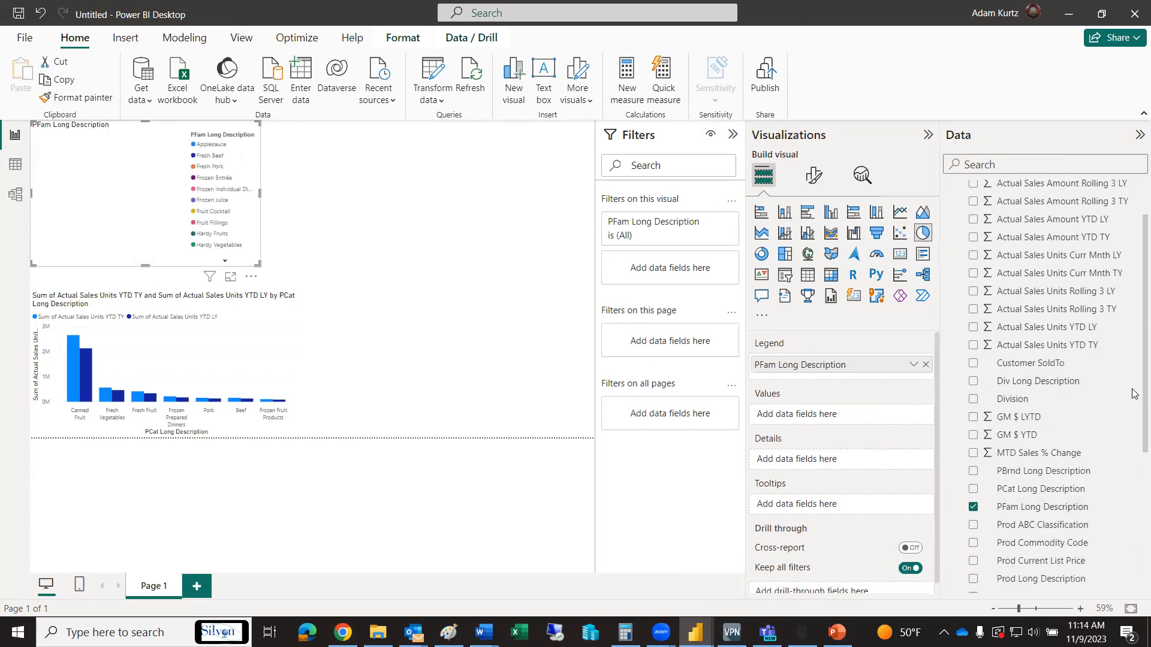
key("alt+Tab")
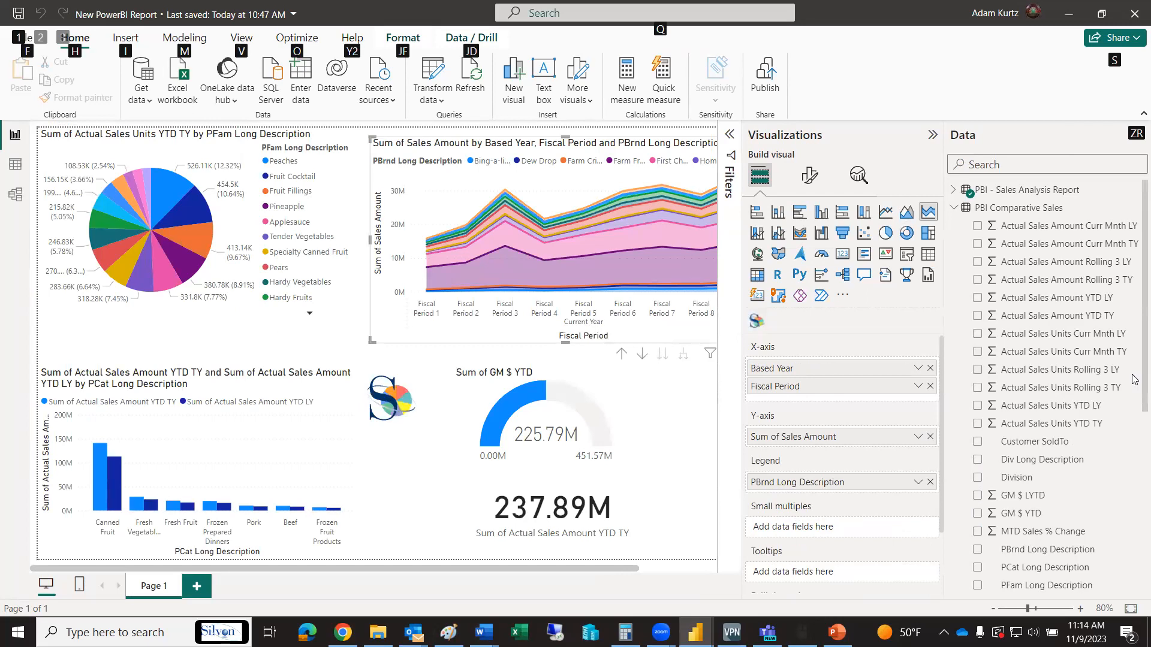
key("alt+Tab")
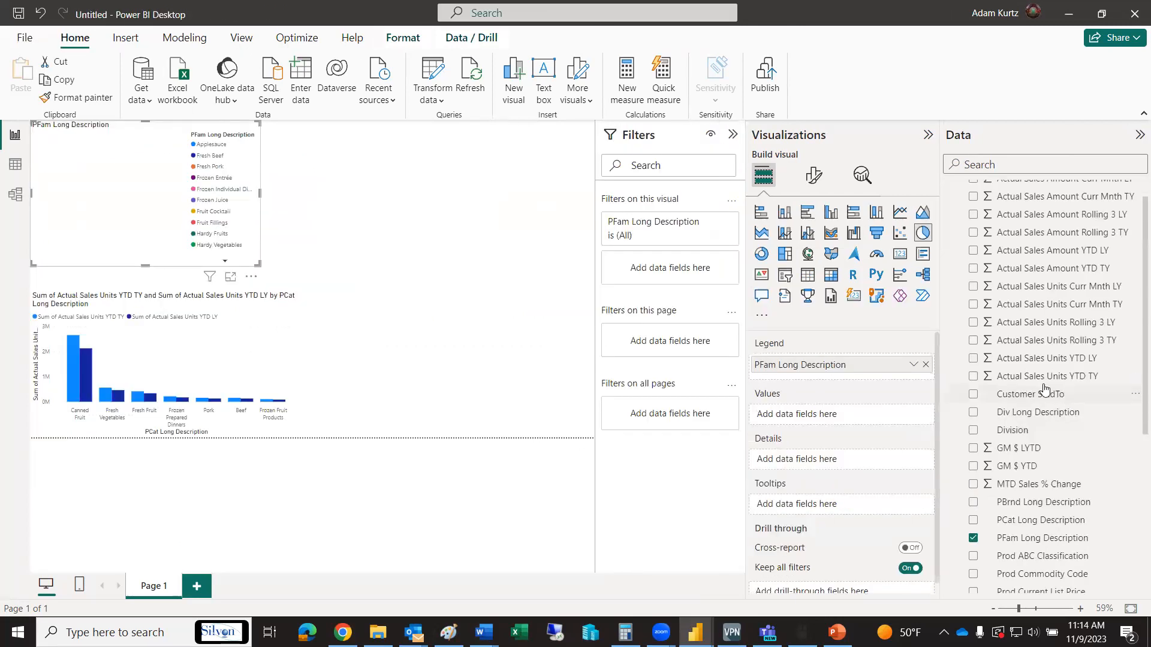
Add Actual Sales Units YTD TY as the pie chart's values, widen the chart slightly, and deselect it
left_click(973, 377)
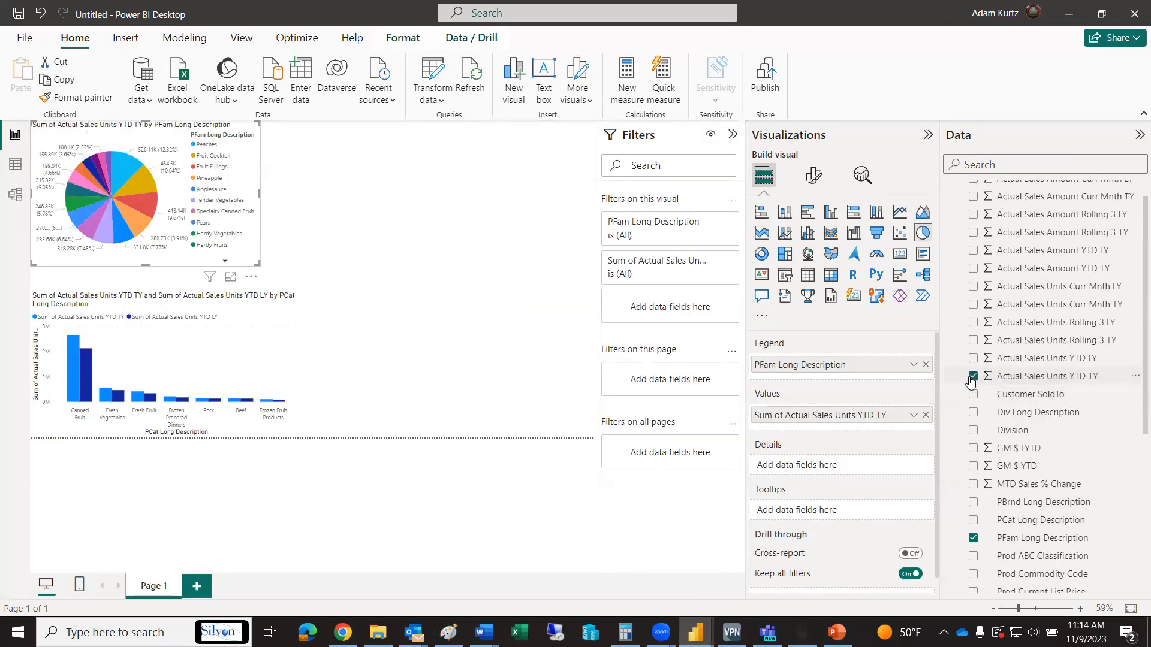
left_click_drag(259, 192, 312, 197)
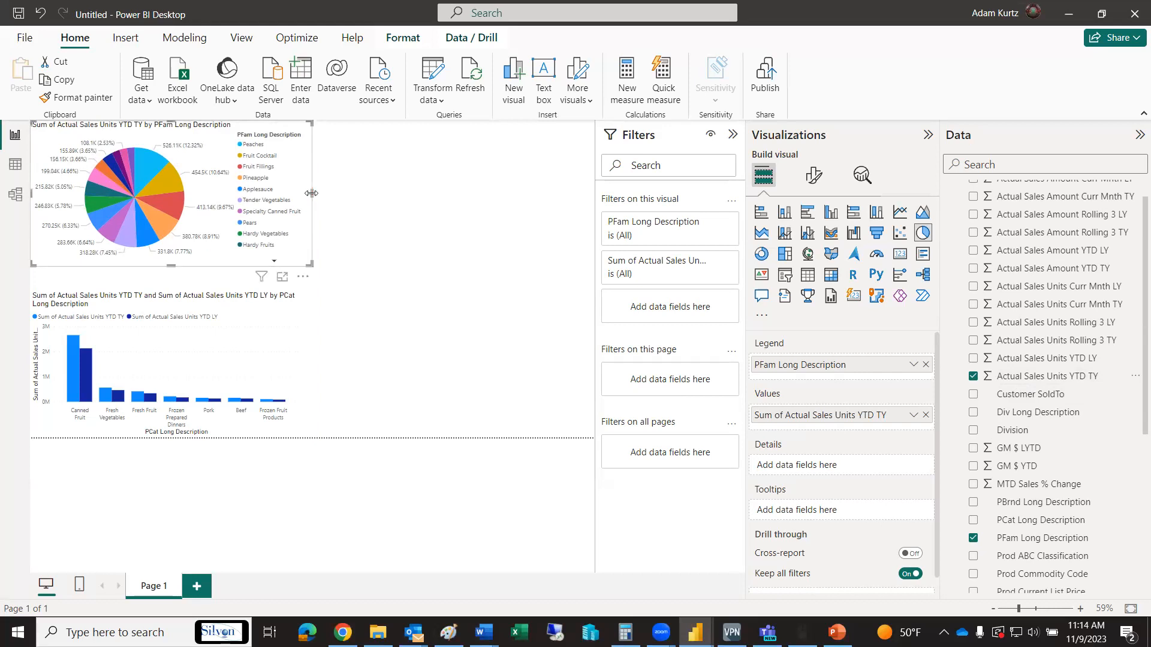
left_click(360, 211)
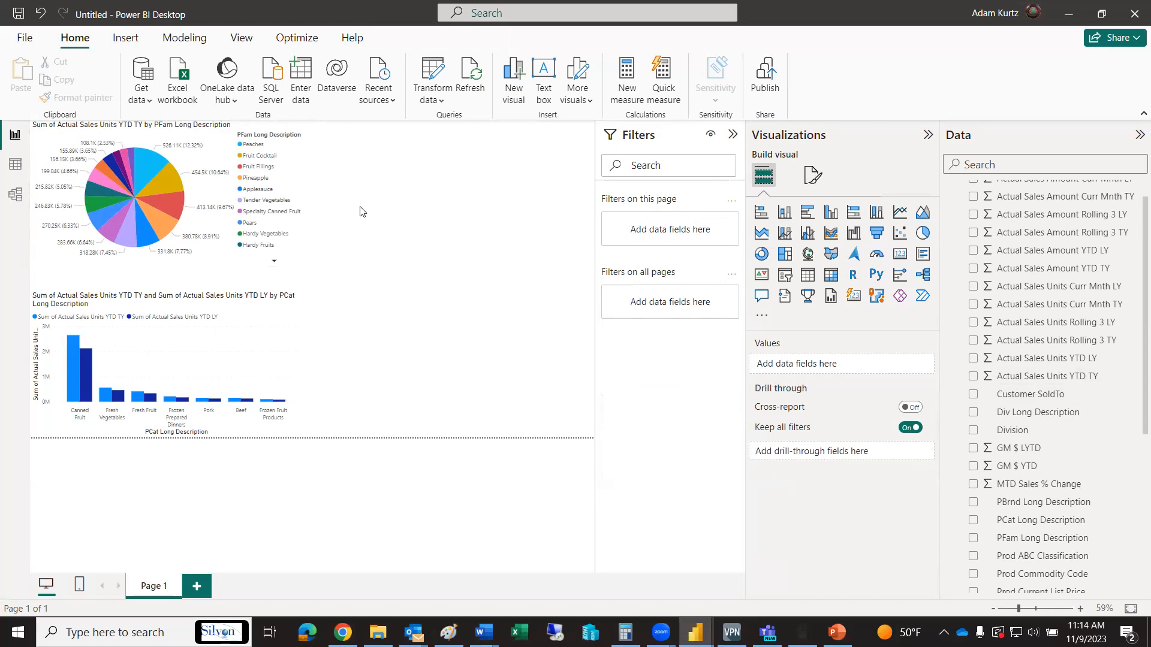
Add a card visual, shrink it, and place it beside the column chart along the page's lower edge
key("alt+Tab")
left_click(902, 255)
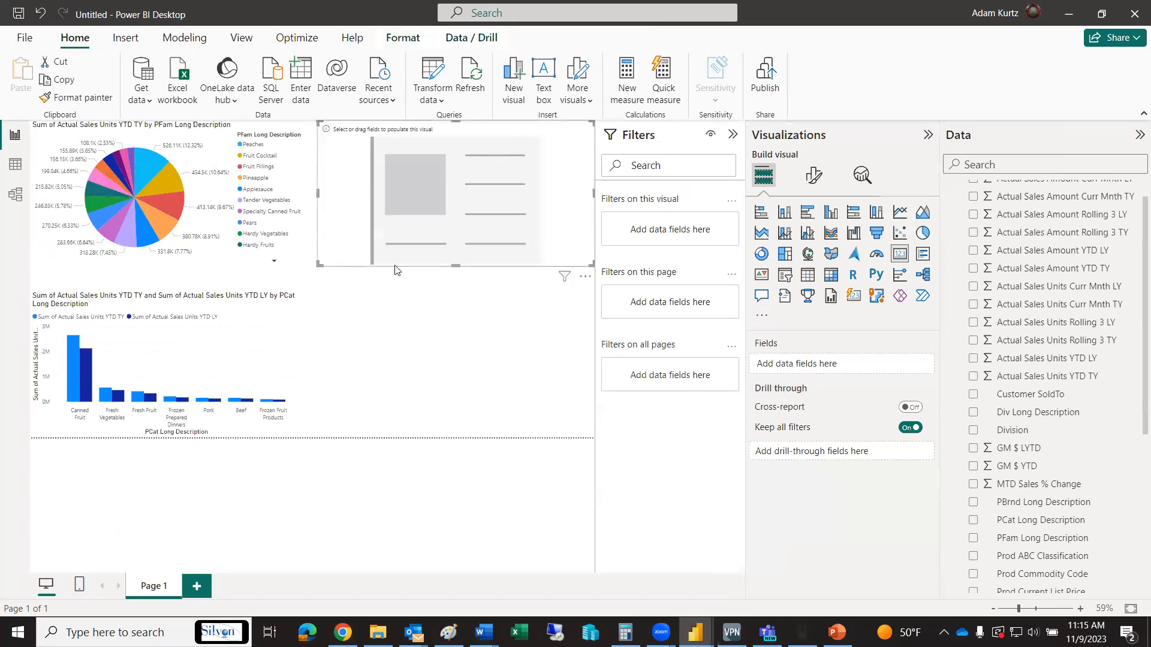
left_click_drag(319, 265, 412, 202)
left_click_drag(497, 137, 407, 385)
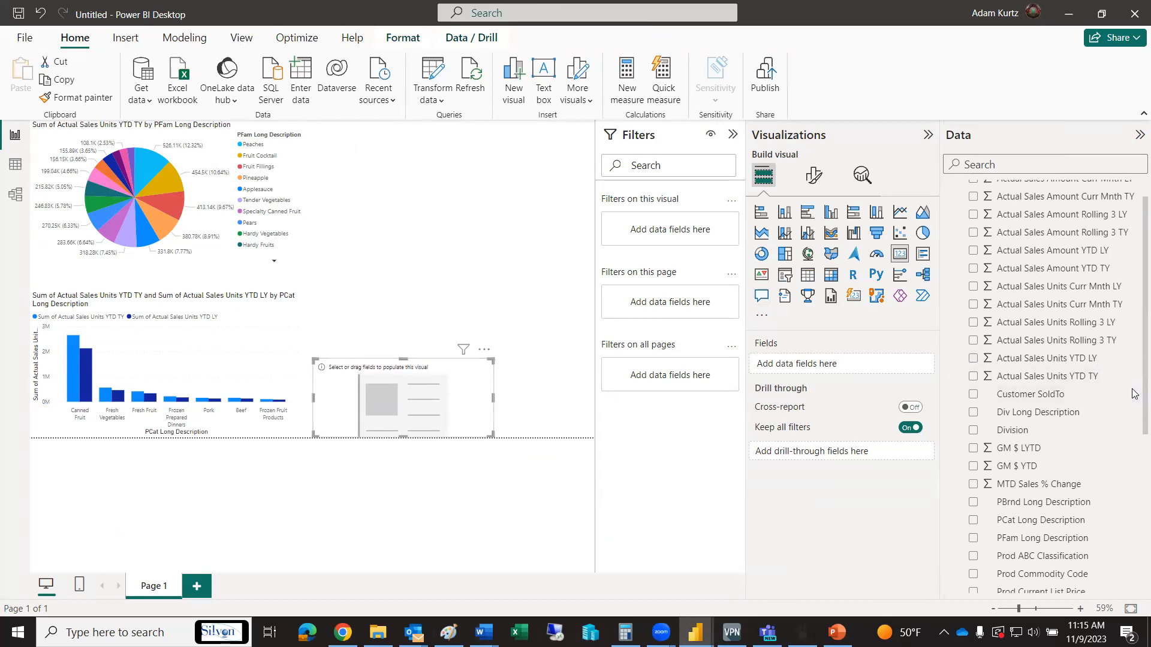
Show Actual Sales Amount YTD TY on the card, compare it with the card in New PowerBI Report, and deselect it
scroll(1134, 393, "up", 1)
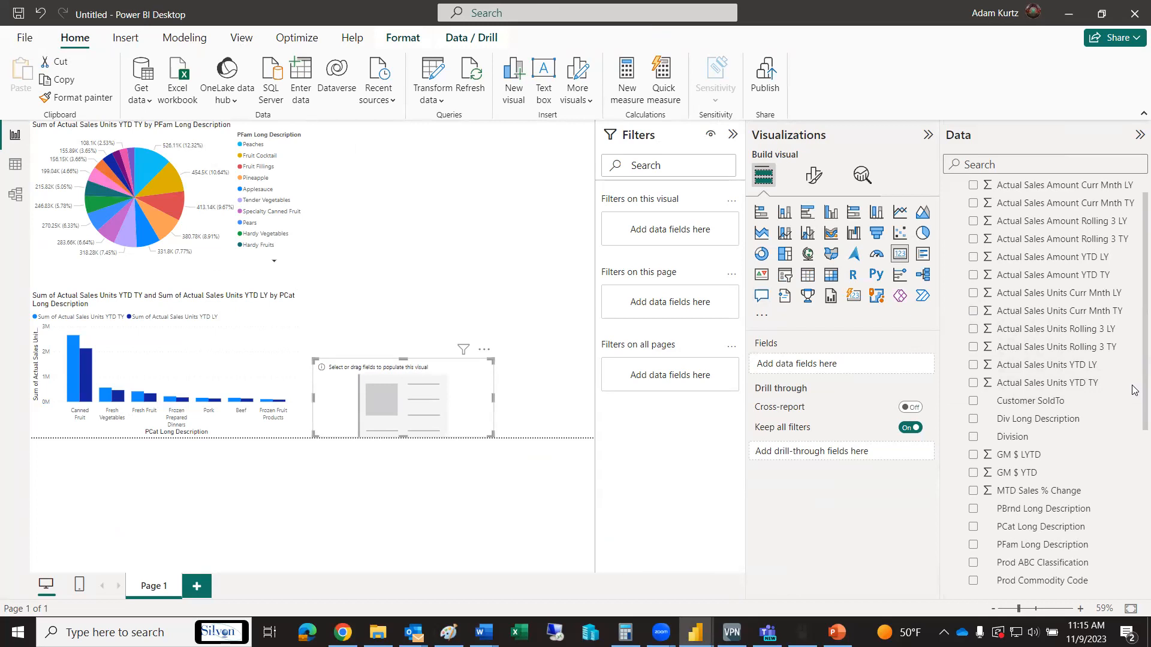
left_click(973, 276)
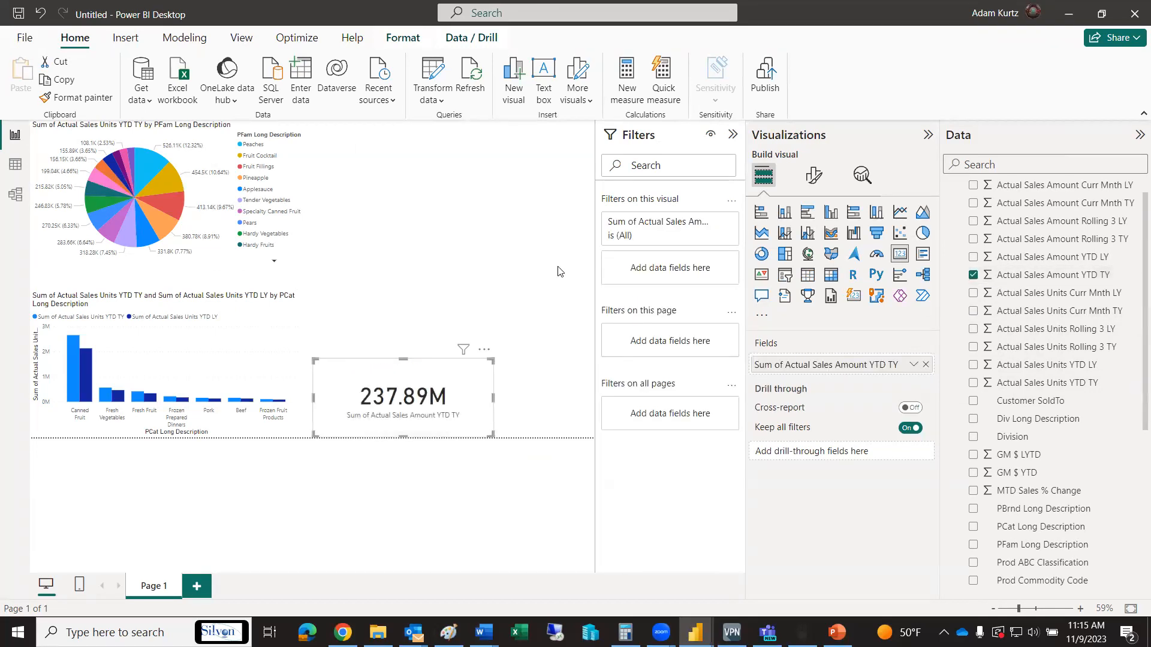
key("alt+Tab")
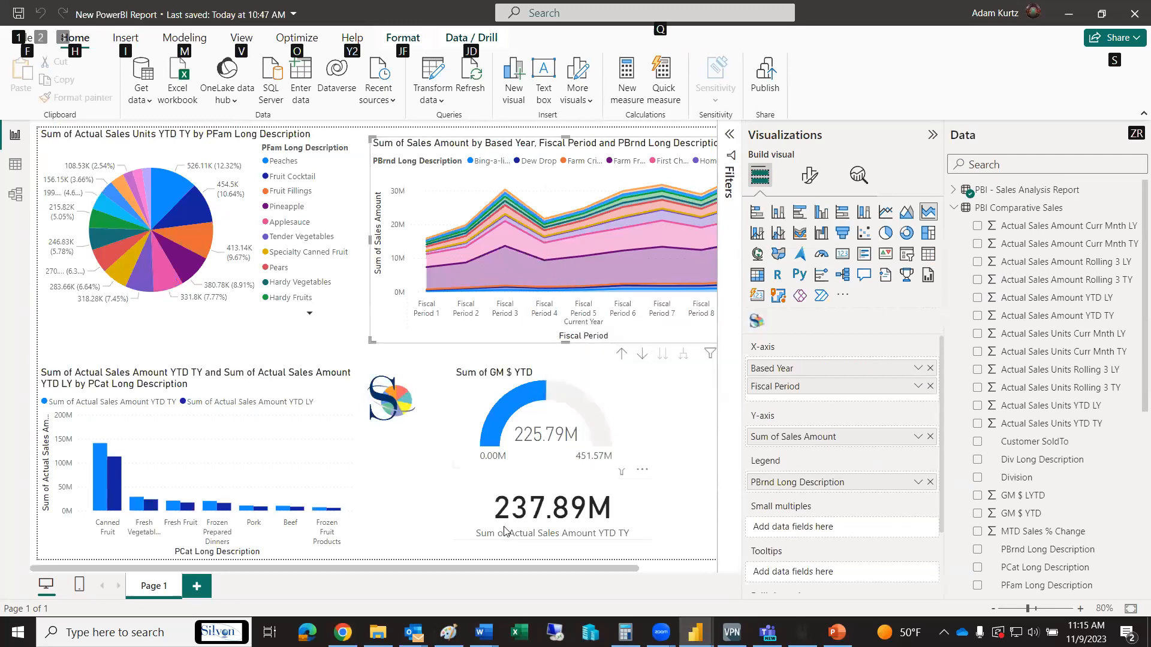
key("alt+Tab")
left_click(535, 406)
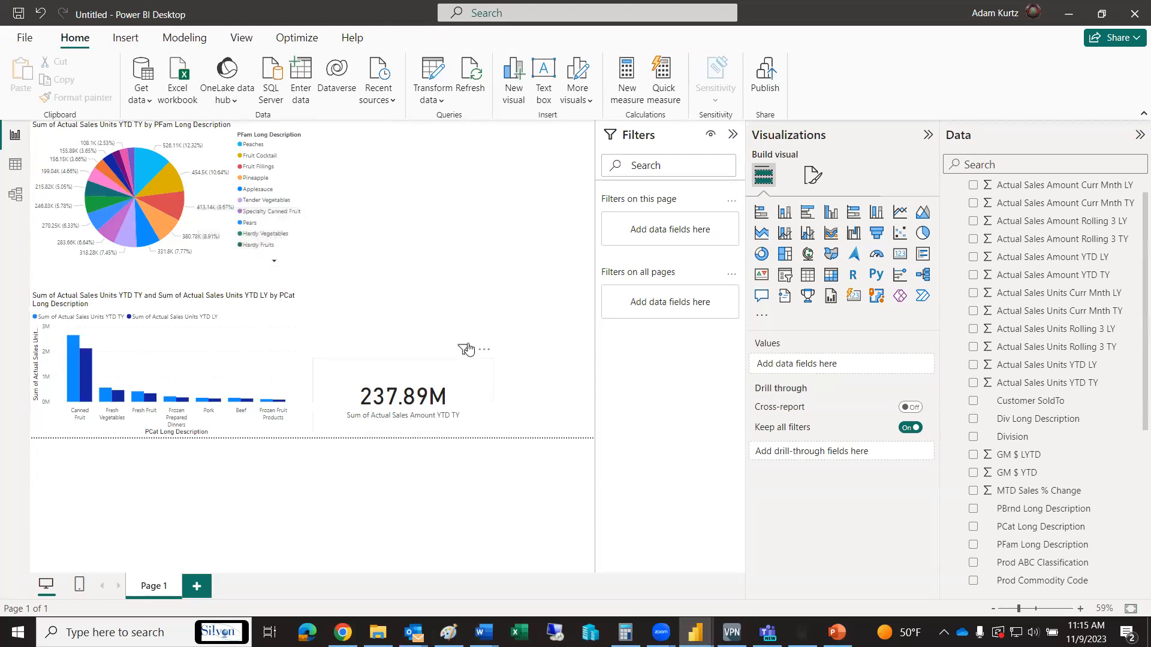
Examine how the pie chart's Fruit Fillings slice cross-filters the other visuals, and clear the selection
left_click(170, 200)
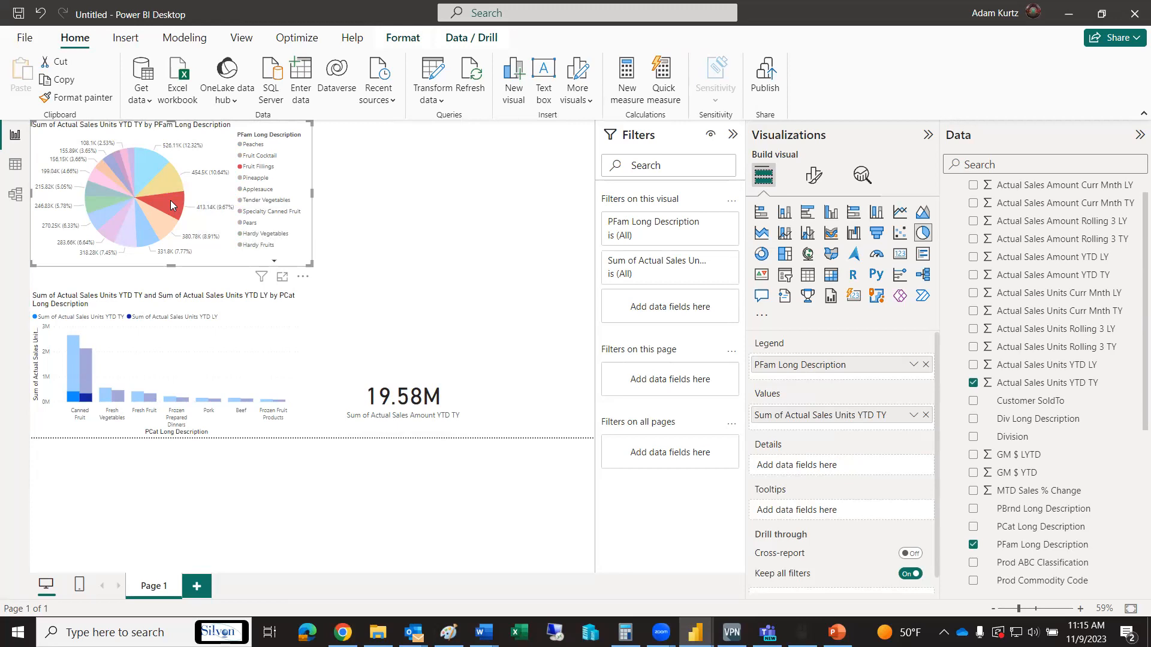
left_click(382, 191)
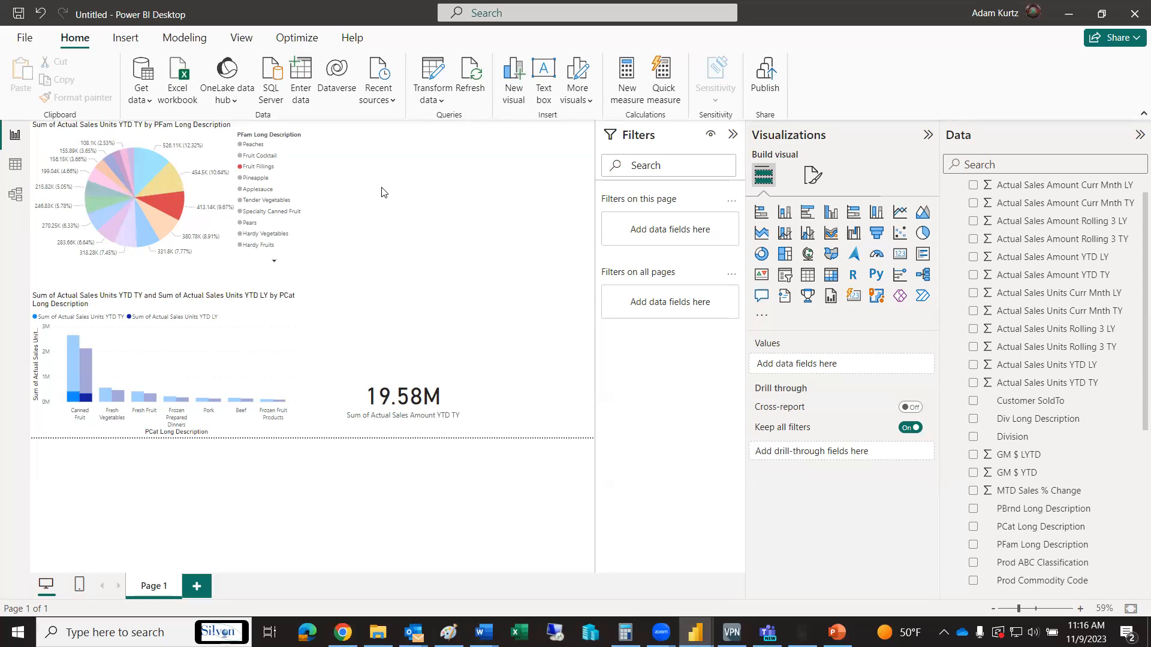
left_click(497, 253)
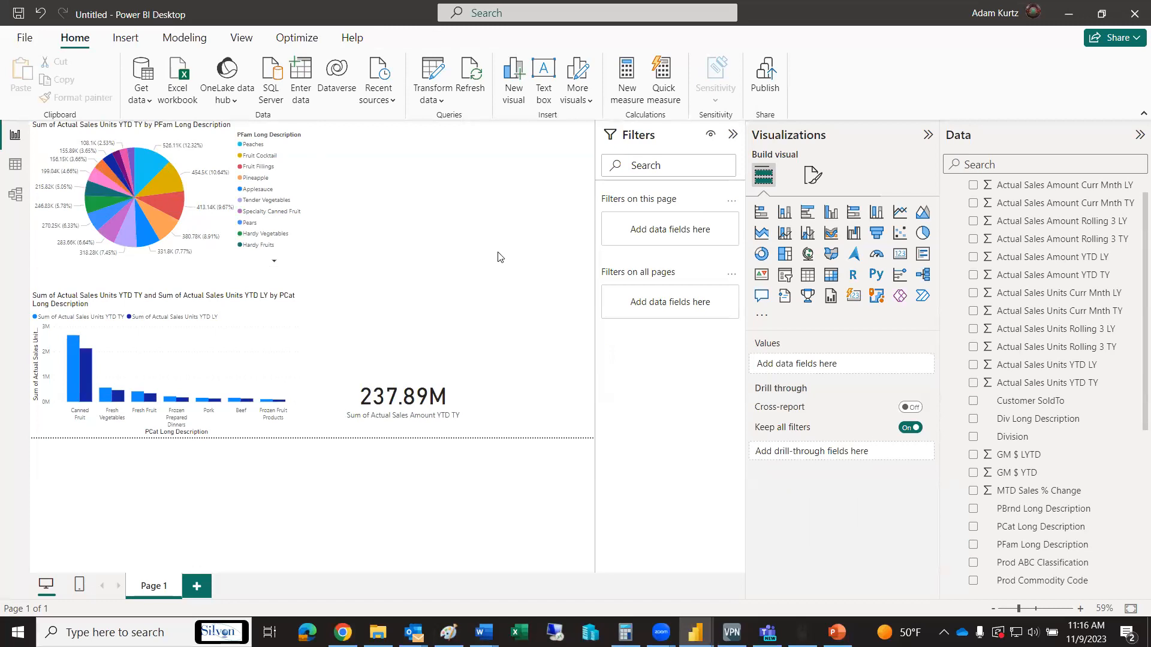
Add a gauge showing GM $ YTD, shrink it, and place it directly above the card
left_click(875, 255)
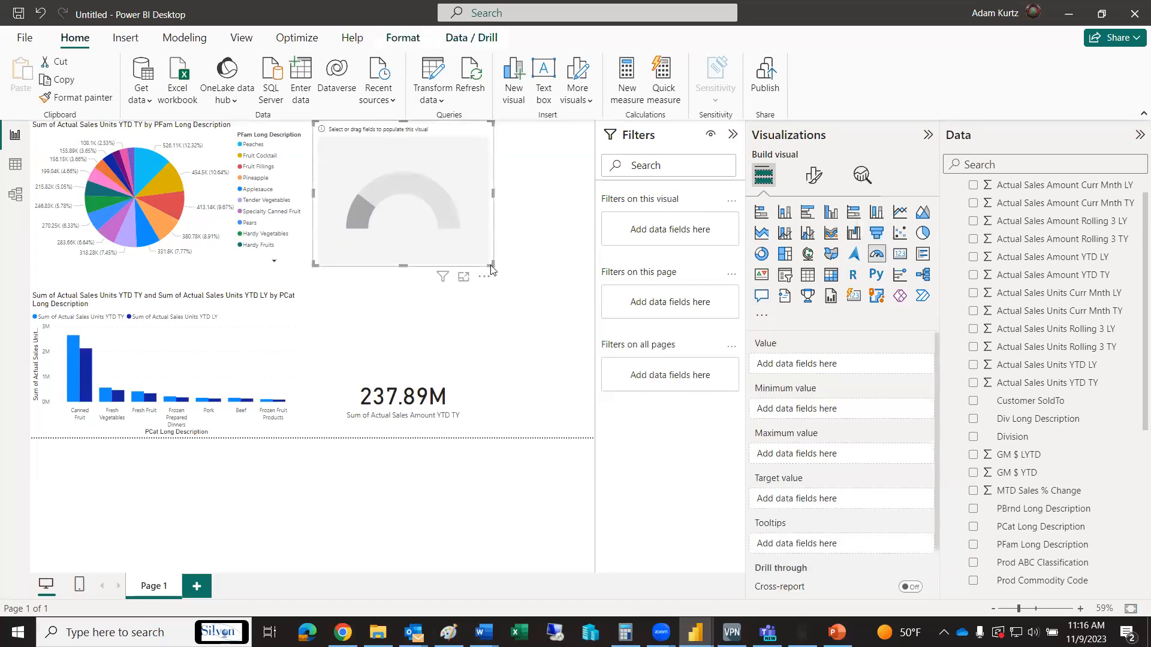
left_click_drag(491, 264, 490, 197)
left_click_drag(420, 171, 419, 352)
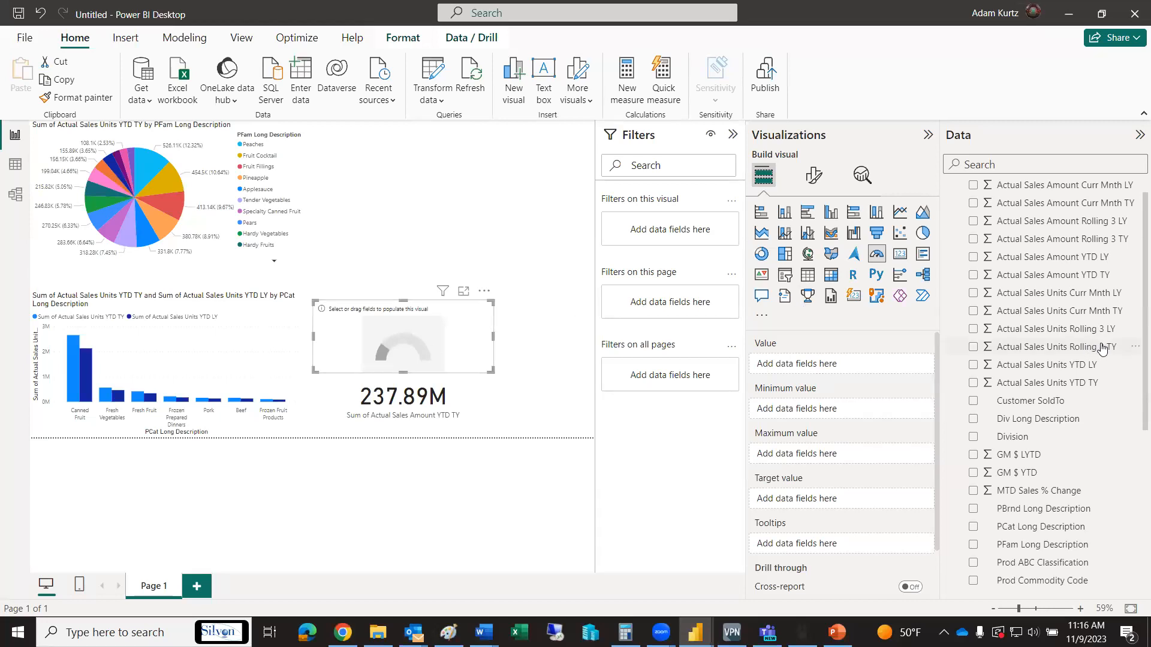
left_click(974, 474)
left_click(557, 429)
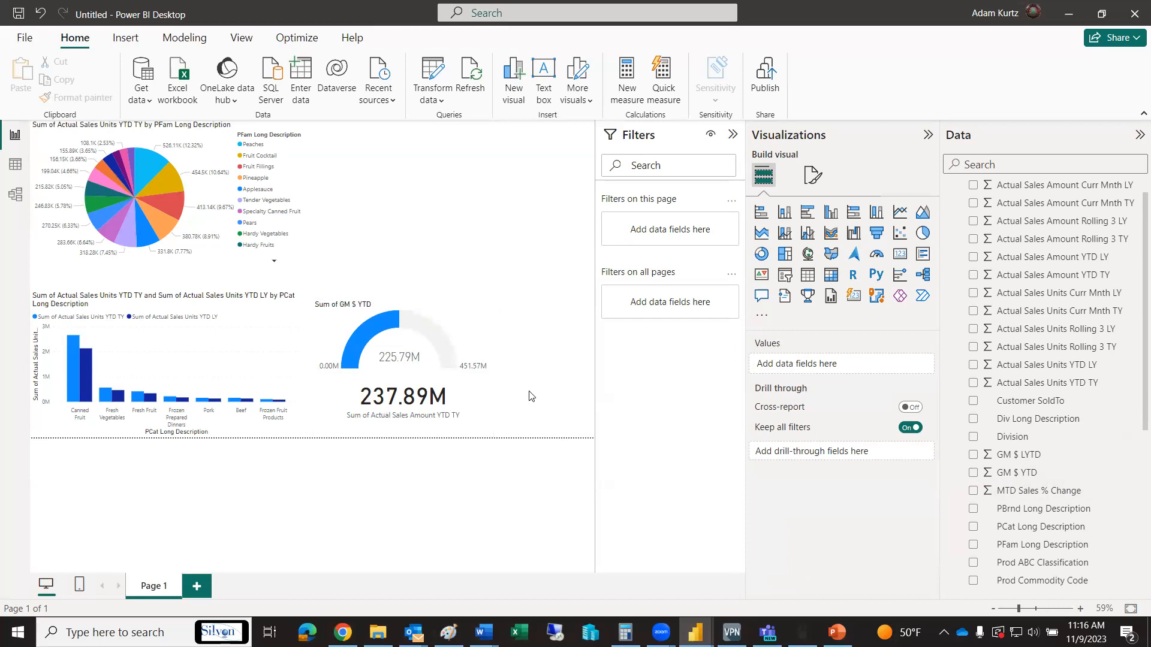
Examine the Sales Amount area chart in New PowerBI Report and return to the untitled report
key("alt+Tab")
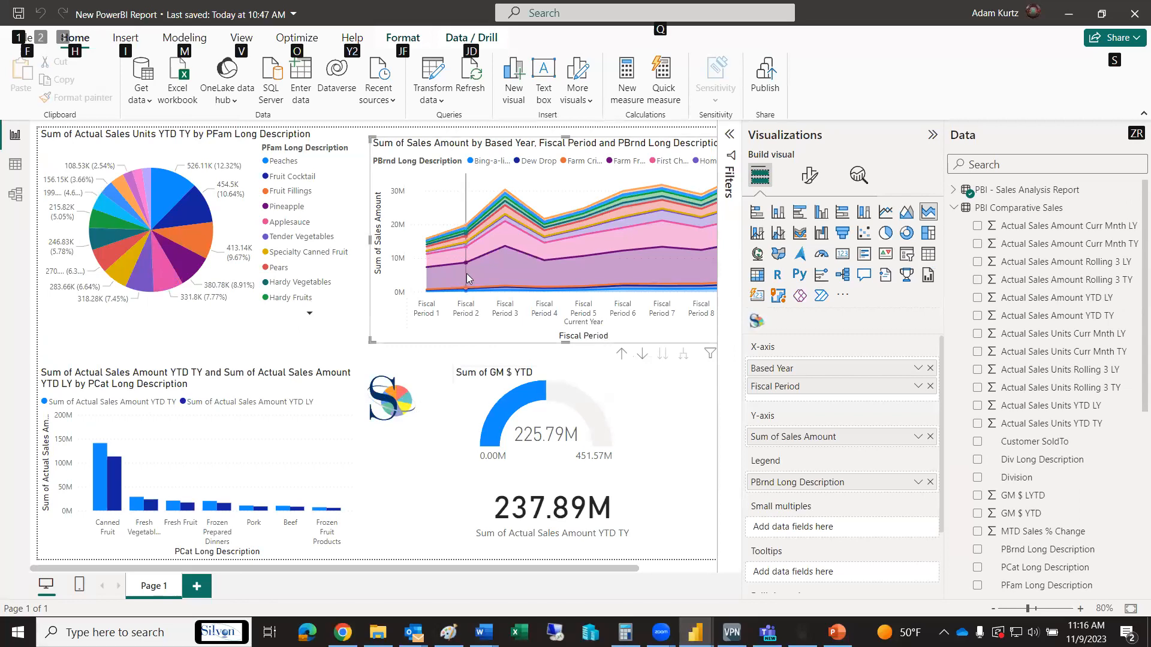
mouse_move(503, 271)
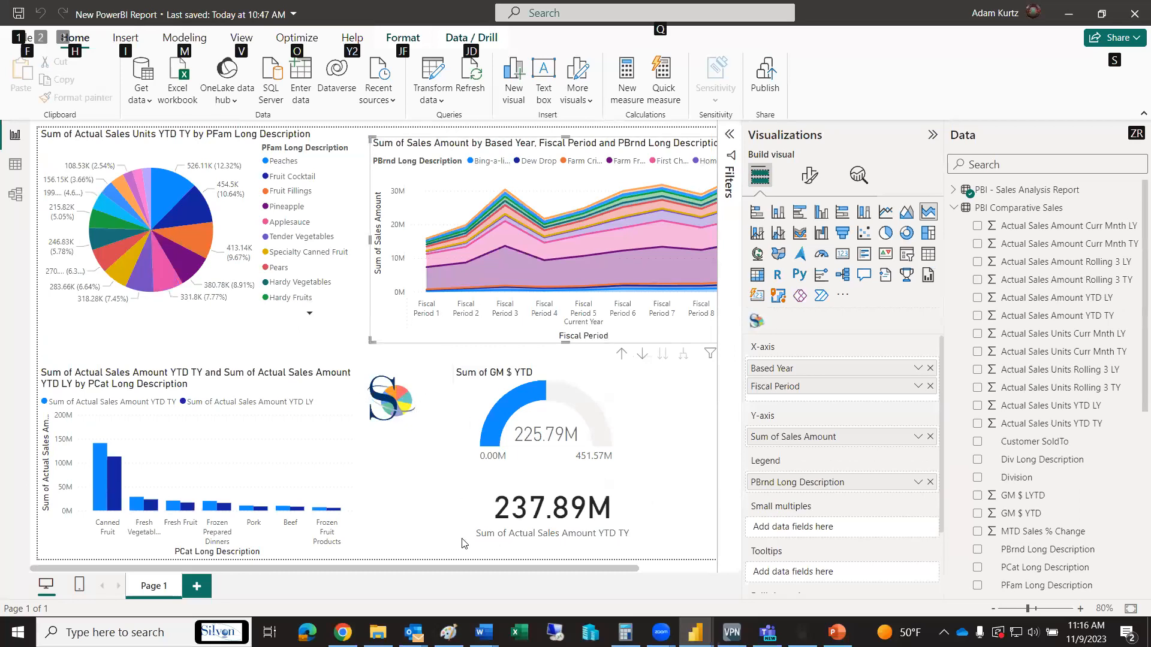
scroll(462, 543, "right", 3)
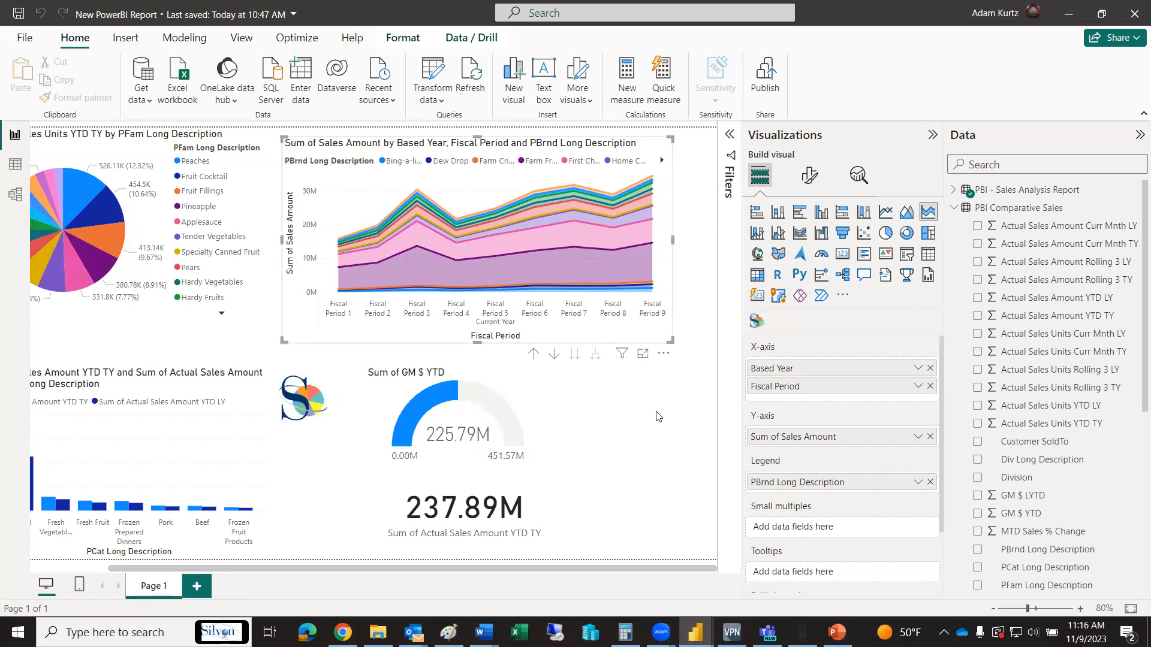
key("alt+Tab")
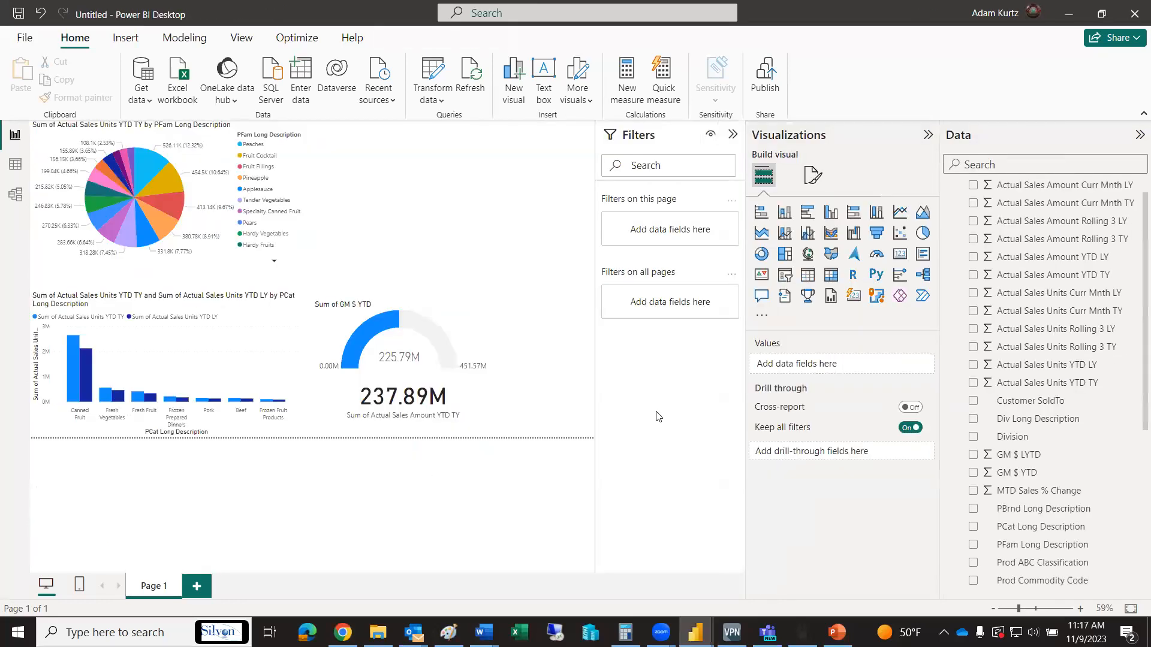
scroll(1041, 207, "up", 1)
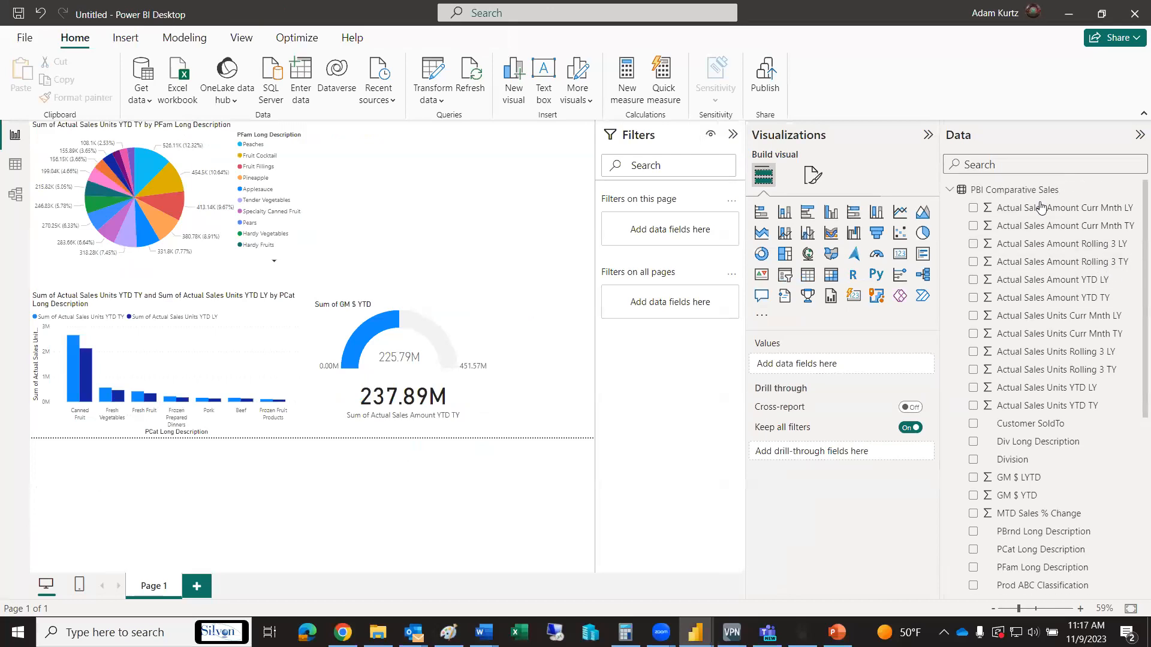
left_click(949, 189)
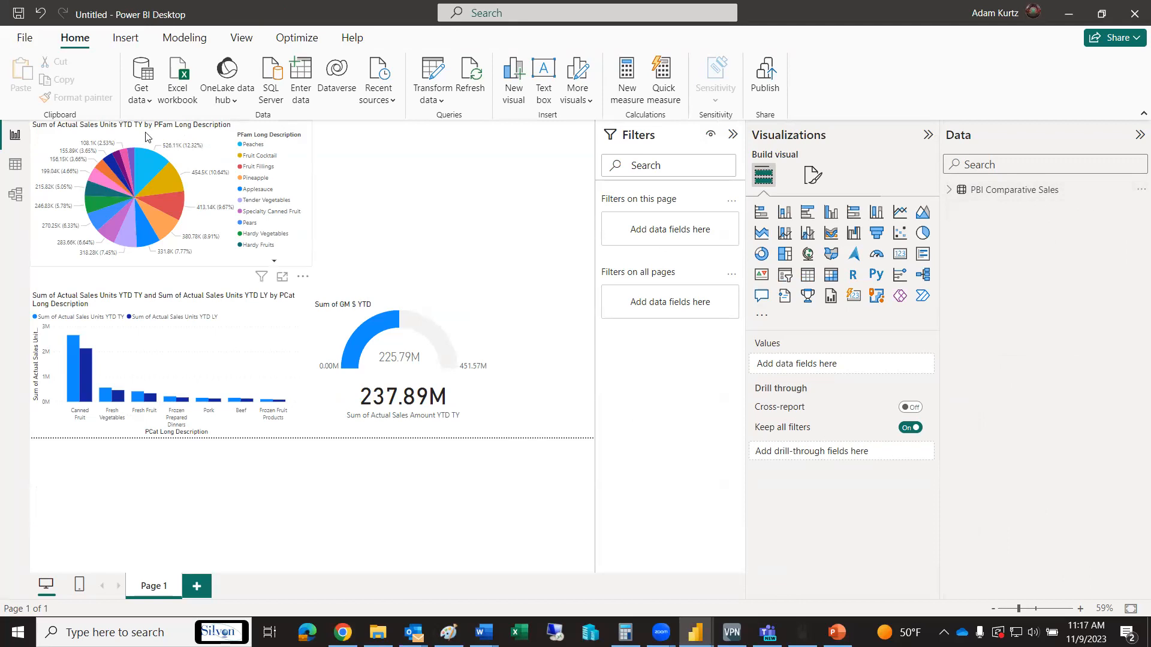
left_click(147, 104)
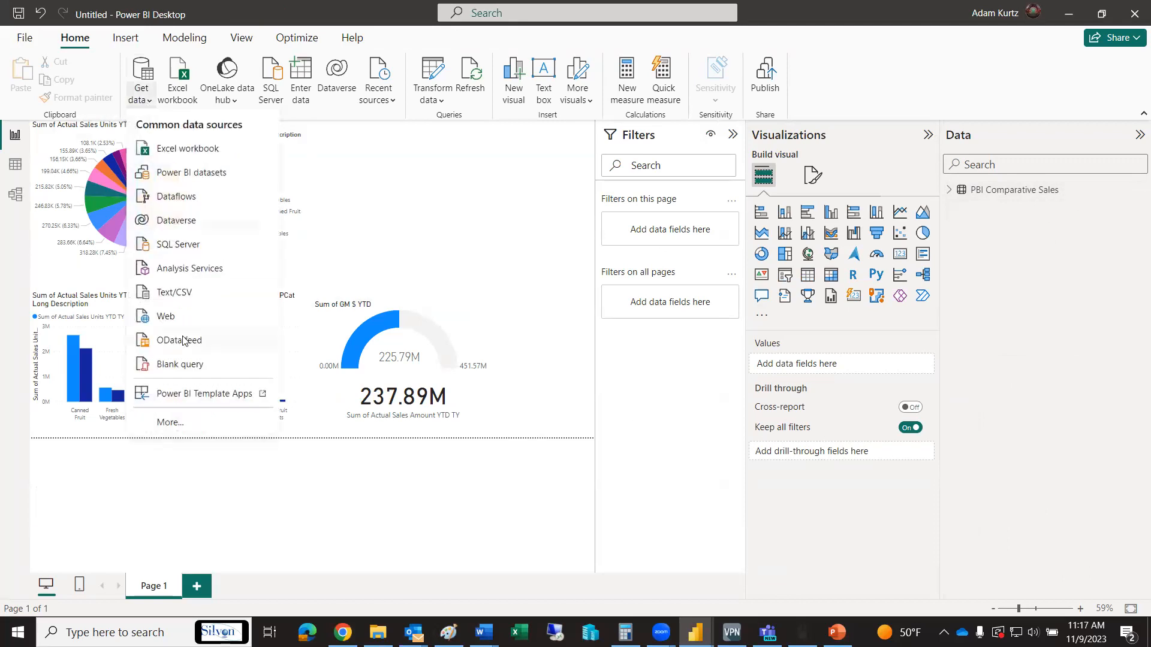
left_click(171, 423)
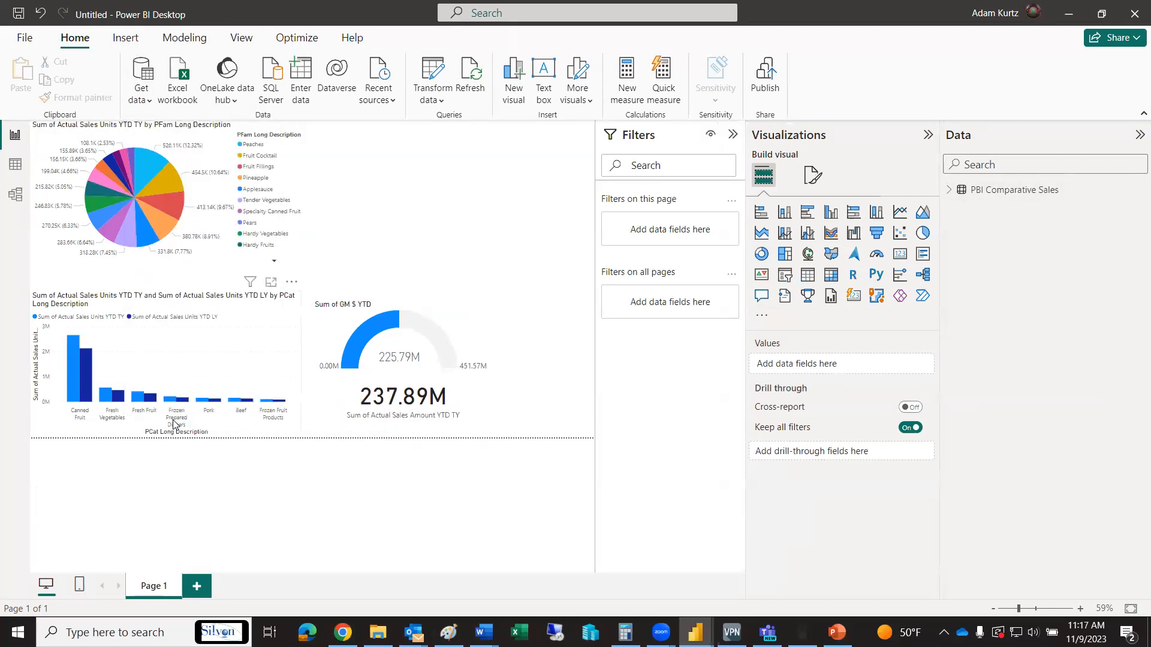
left_click(372, 328)
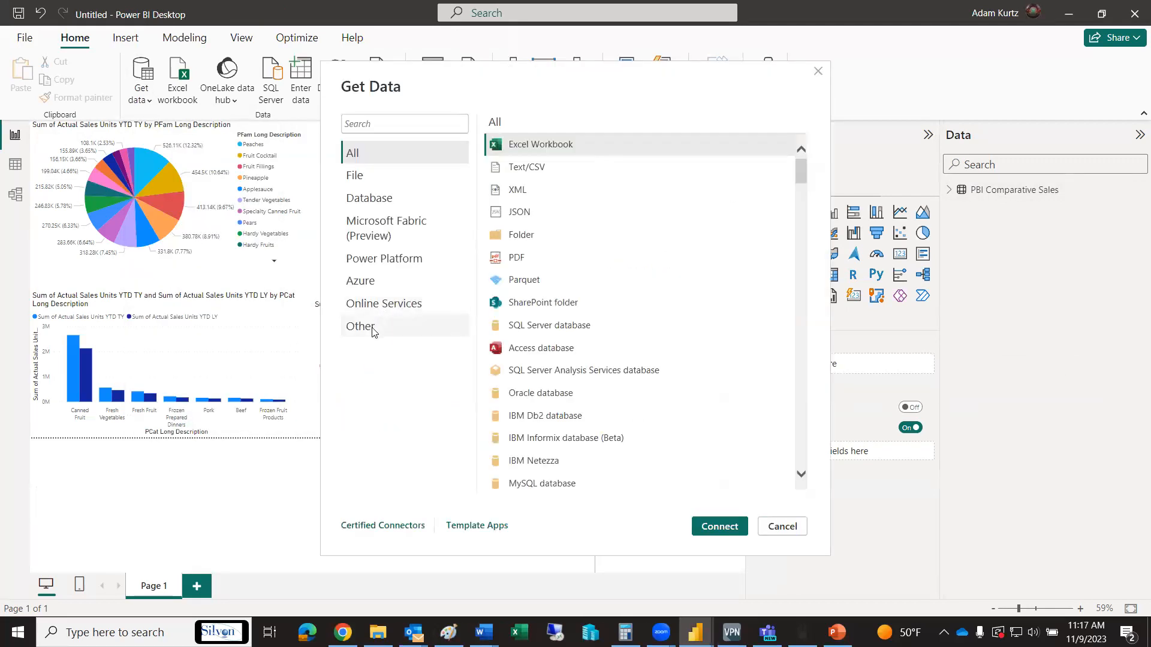
left_click(584, 419)
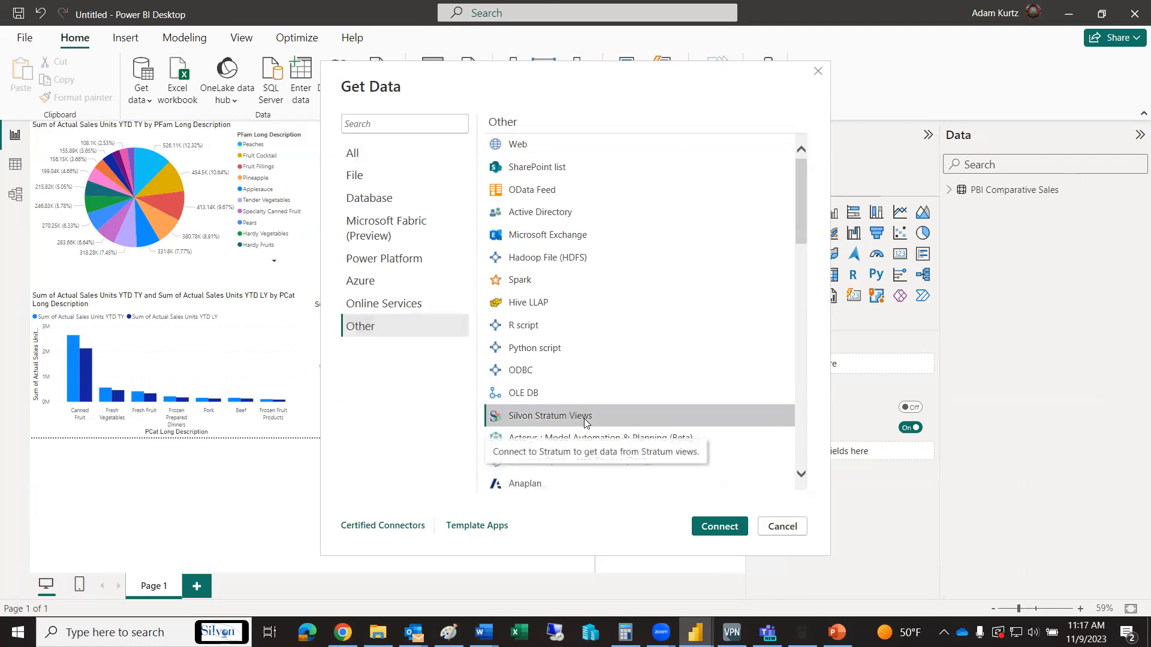
left_click(728, 528)
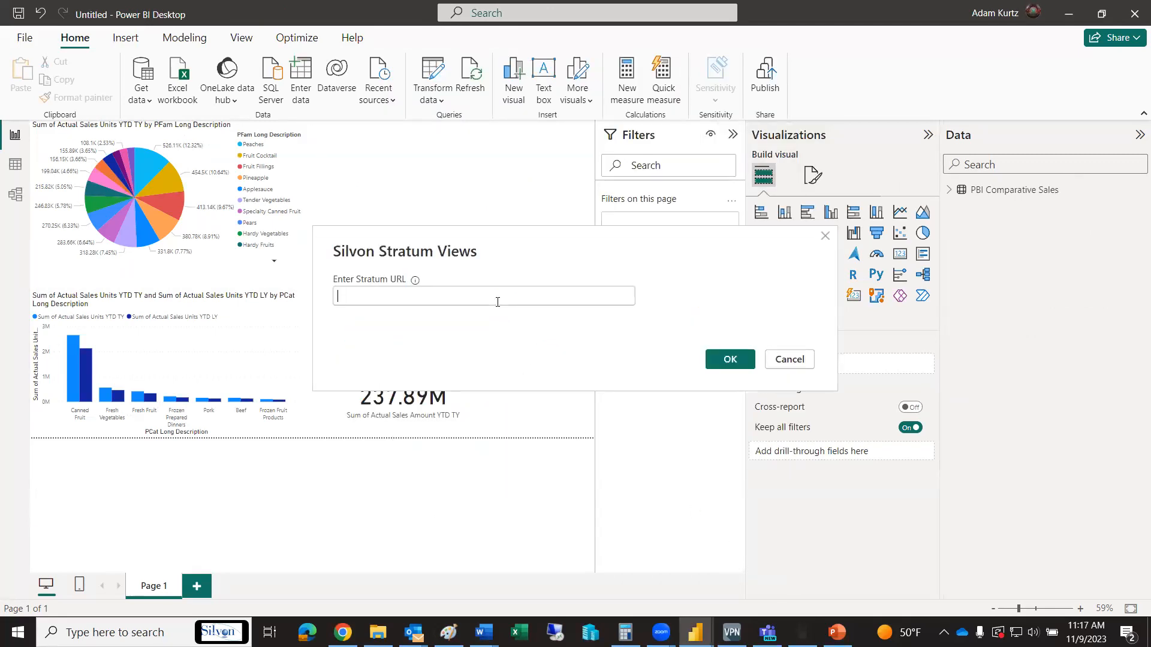
type("https://silvonstratum.com")
left_click(723, 357)
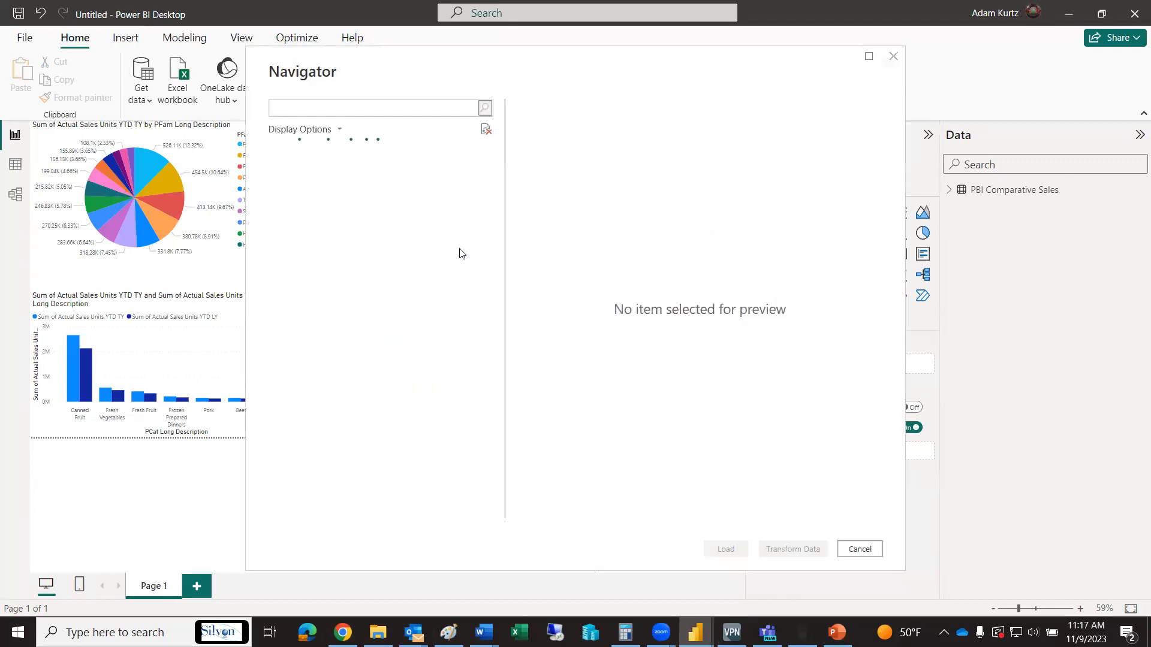
Search the Stratum views for pbi, select PBI - Sales Analysis Report, review its preview columns, and load it
left_click(403, 113)
type("pbi")
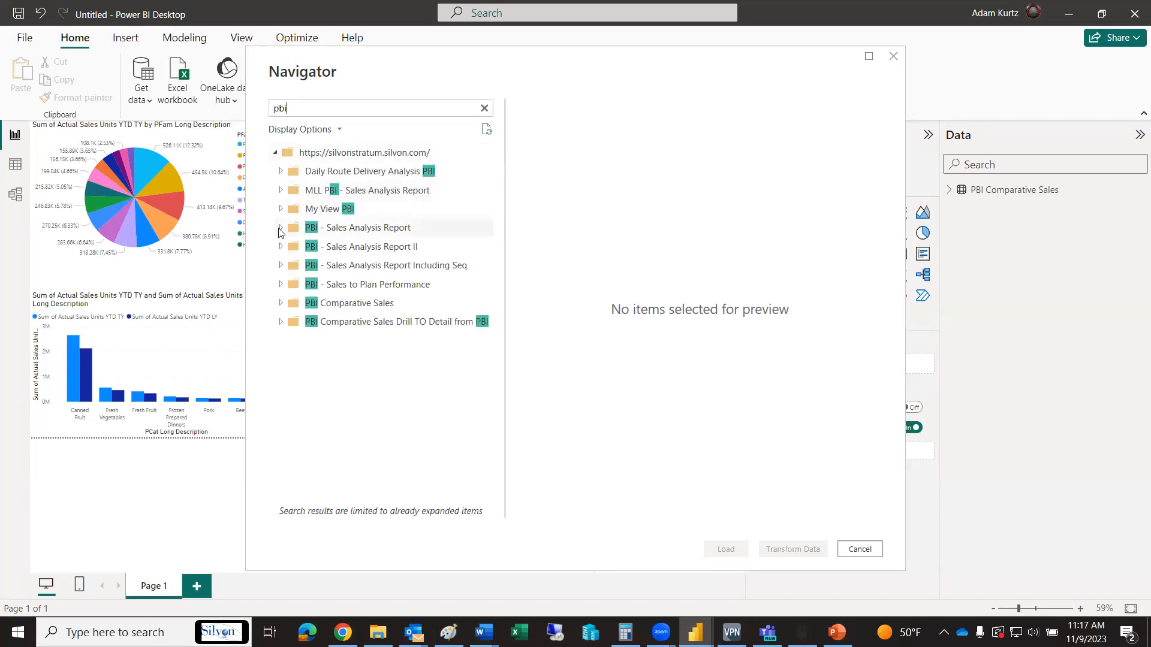
left_click(280, 230)
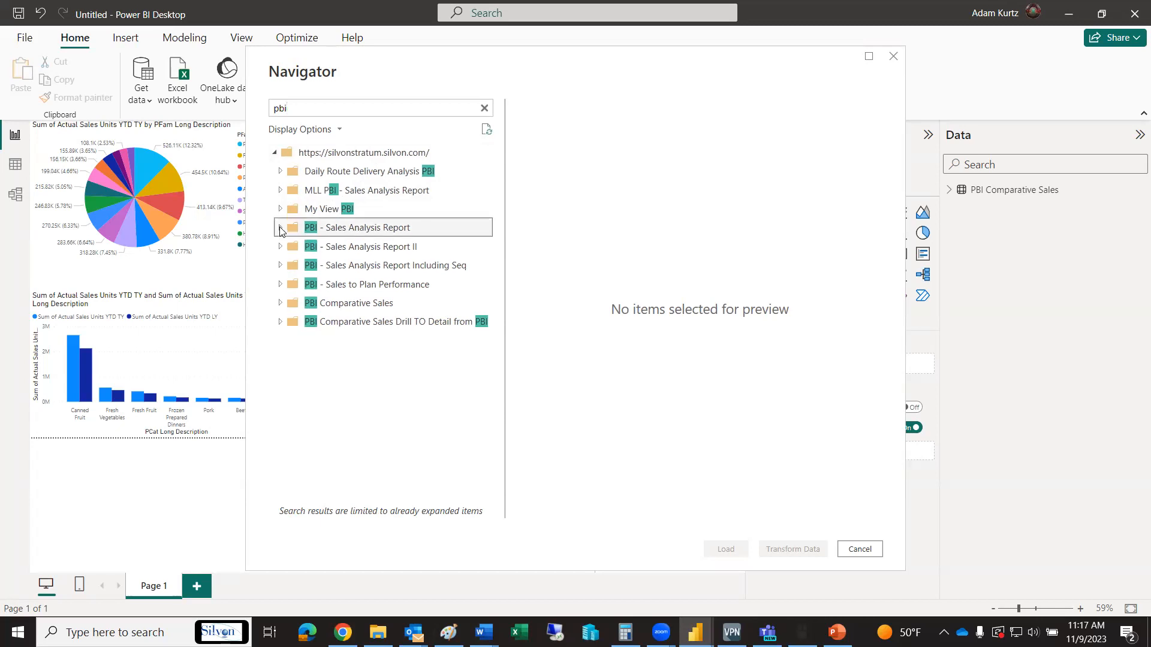
left_click(298, 246)
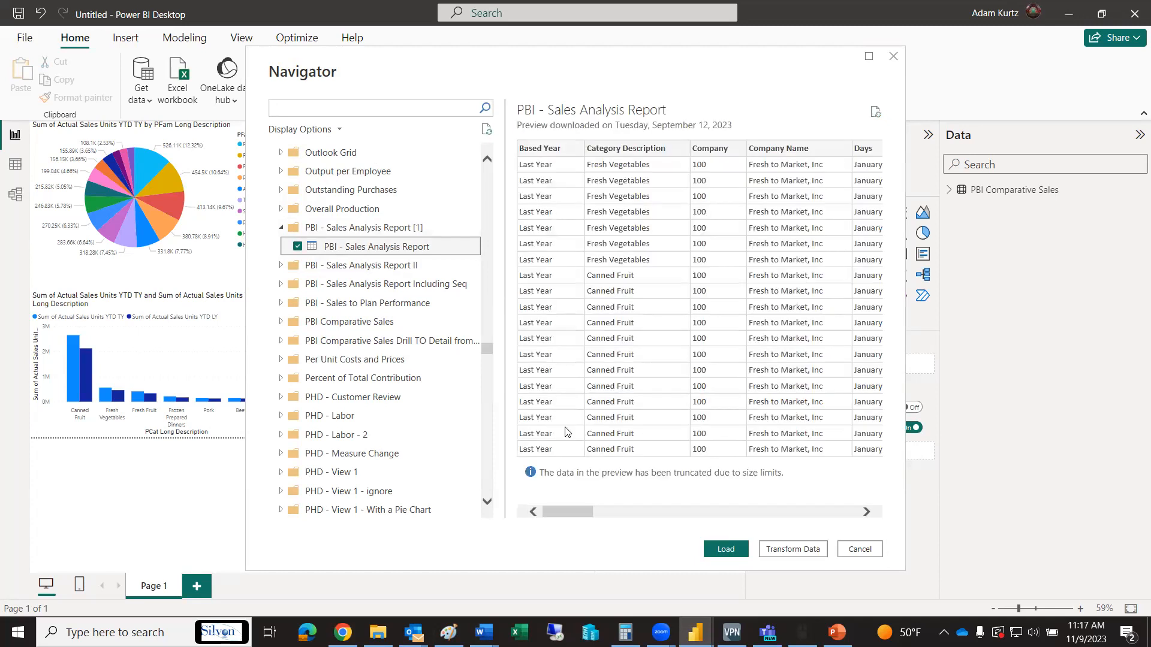
left_click_drag(570, 512, 759, 497)
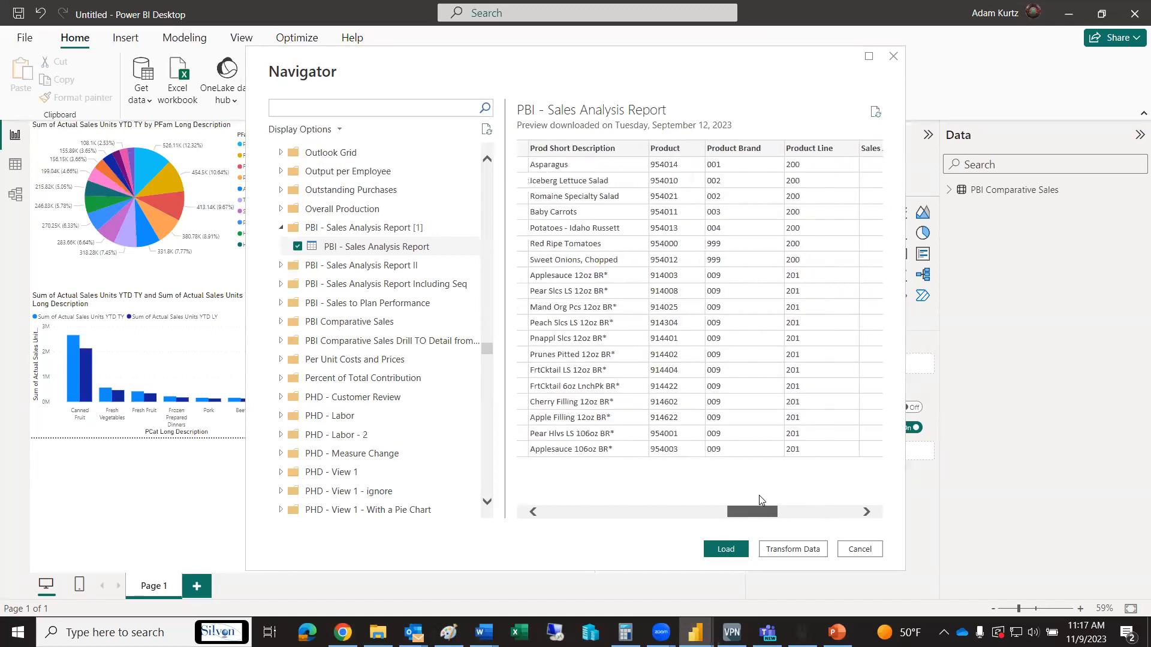
left_click(722, 547)
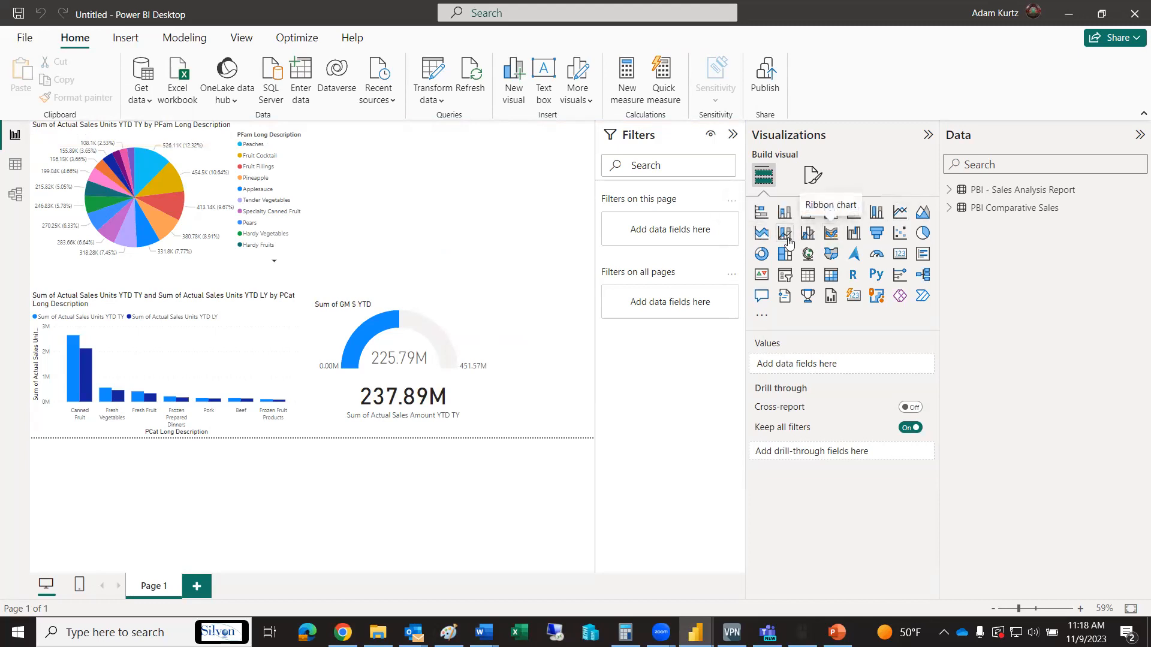
Add a stacked area chart beside the pie chart, widen it toward the page's edge, and deselect it
left_click(767, 234)
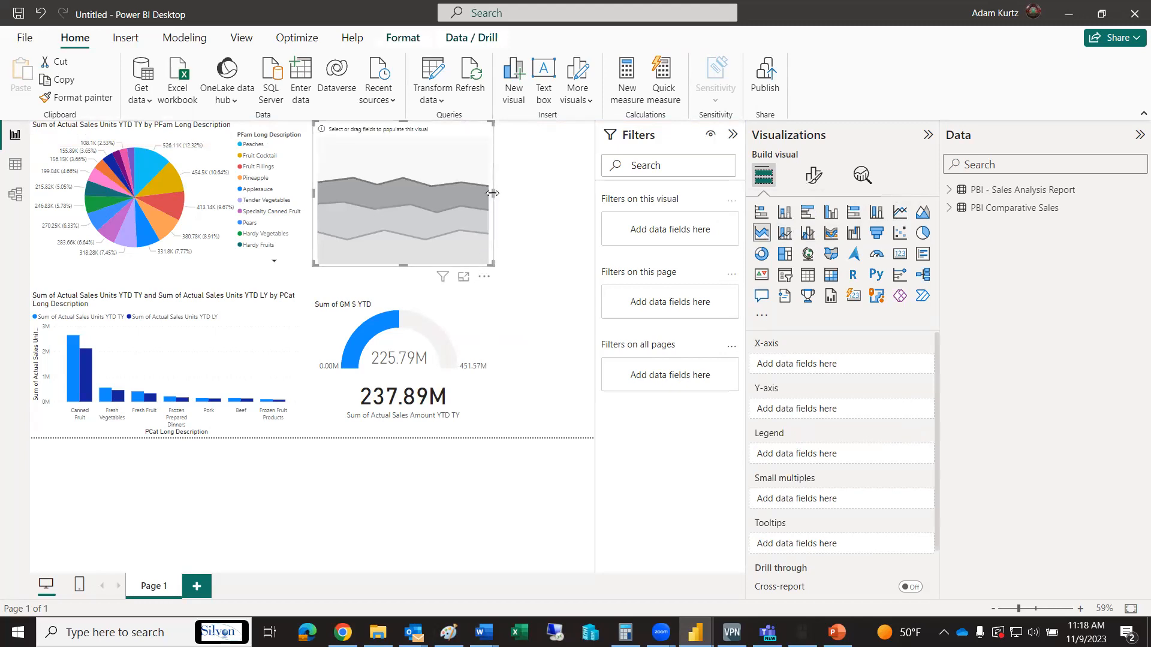
left_click_drag(493, 192, 579, 193)
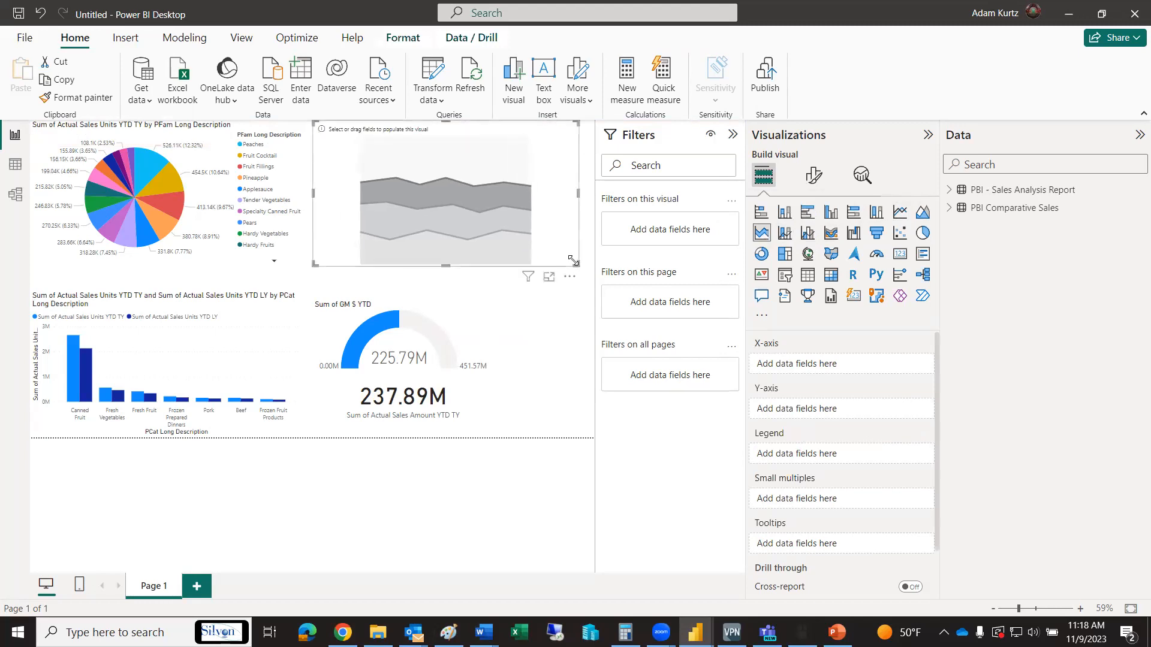
left_click(570, 298)
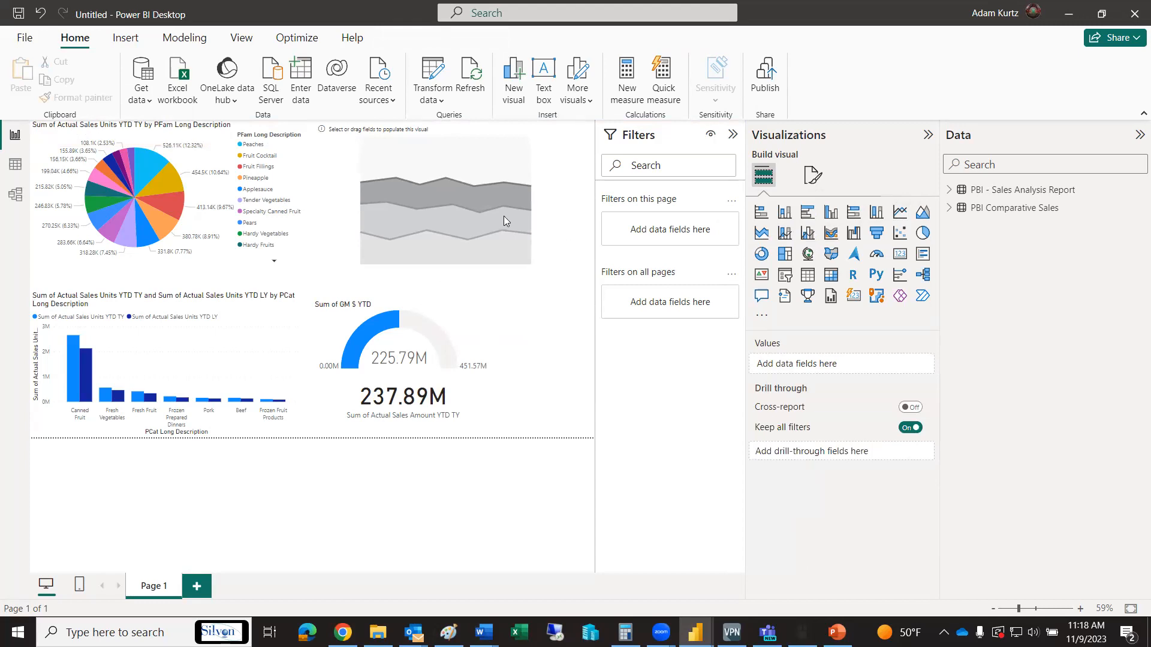
Add Based Year and Fiscal Period from PBI - Sales Analysis Report to the empty area chart's X-axis, checking New PowerBI Report for the setup
left_click(531, 160)
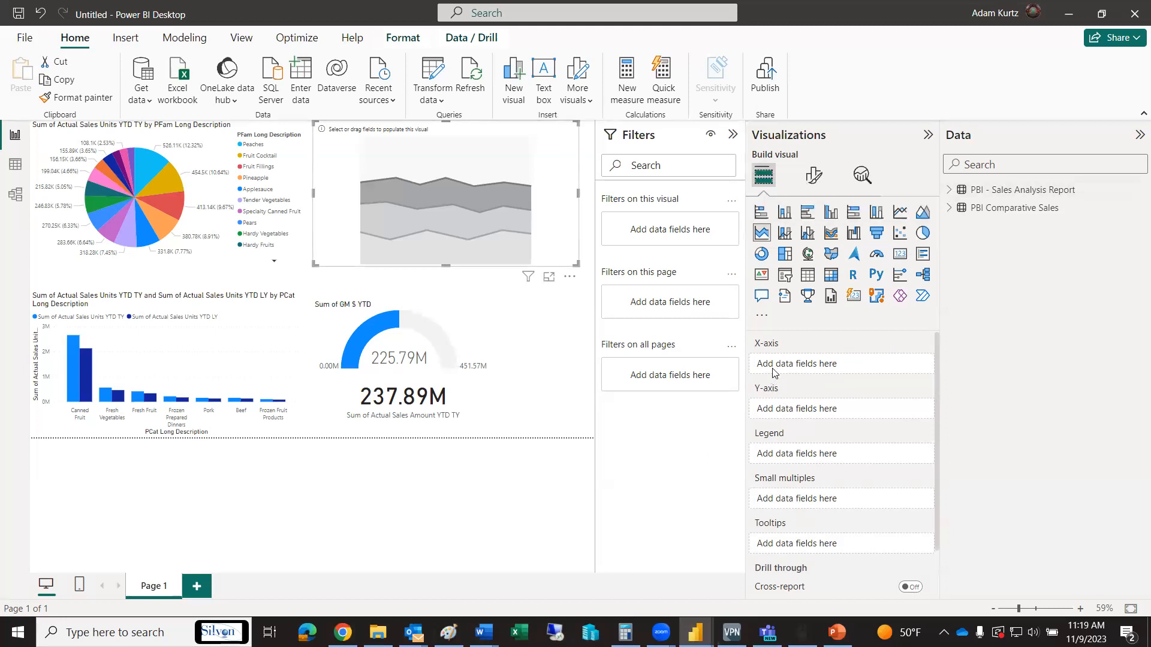
left_click(949, 189)
left_click(948, 190)
left_click(949, 189)
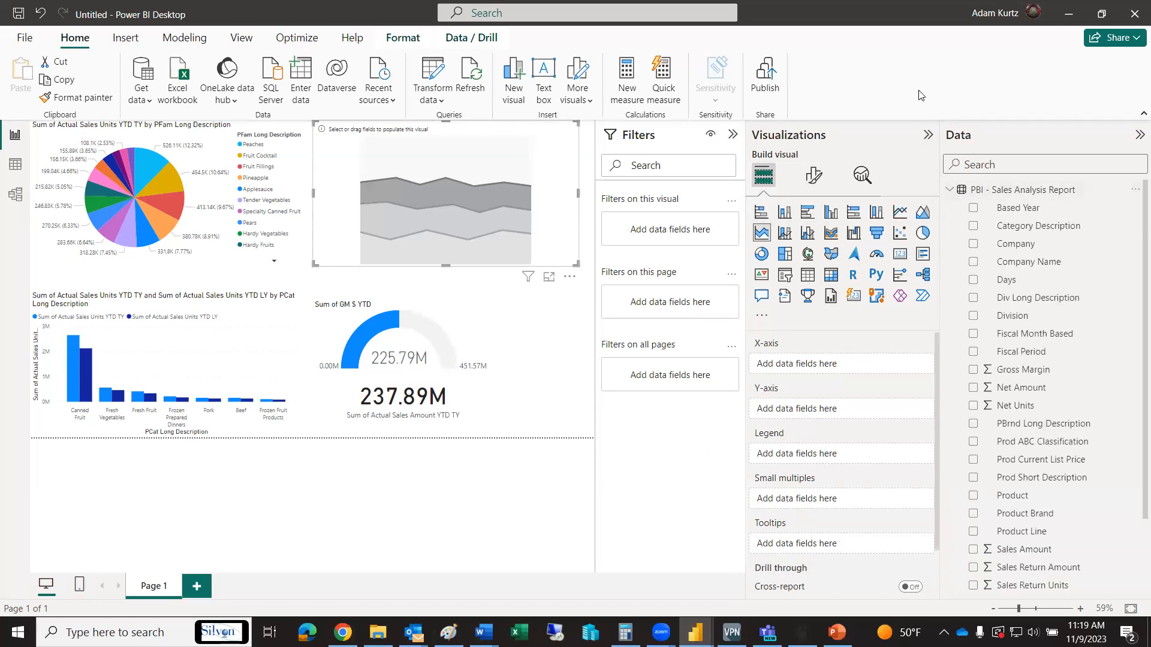
key("alt+Tab")
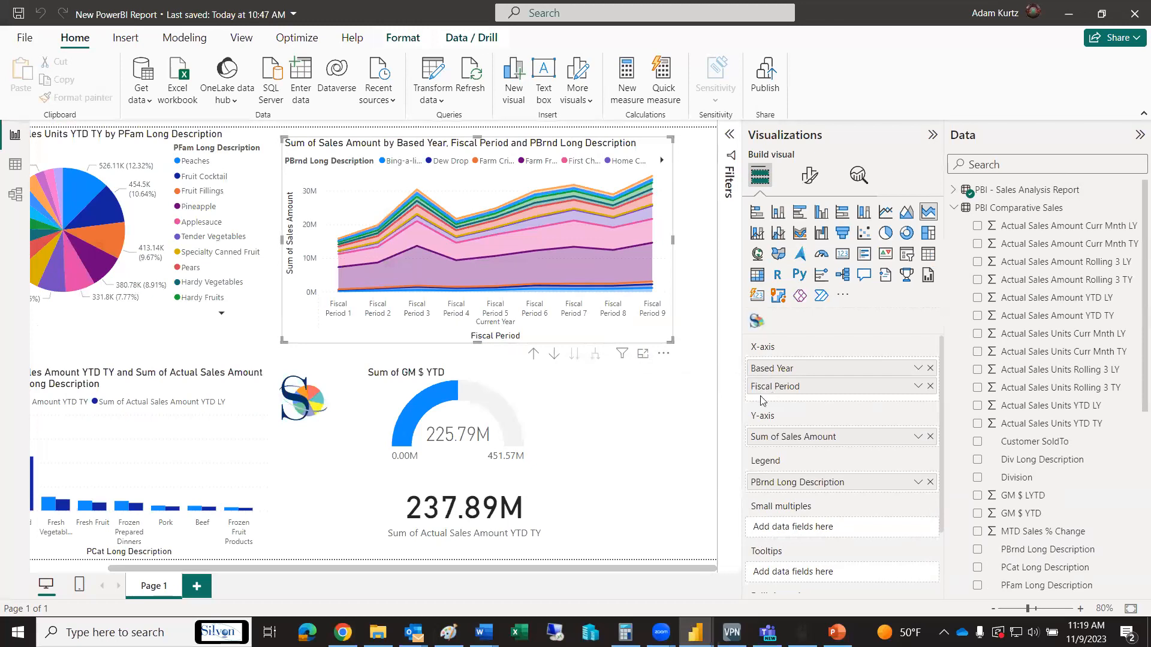
key("alt+Tab")
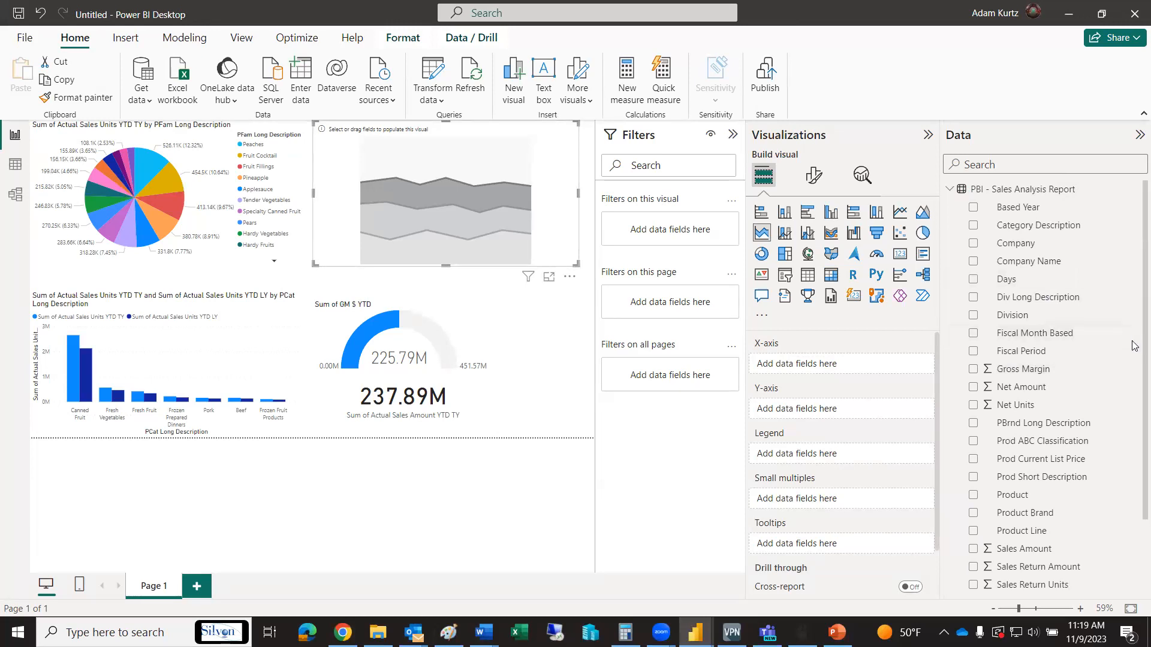
scroll(1019, 198, "down", 1)
left_click_drag(1018, 198, 842, 364)
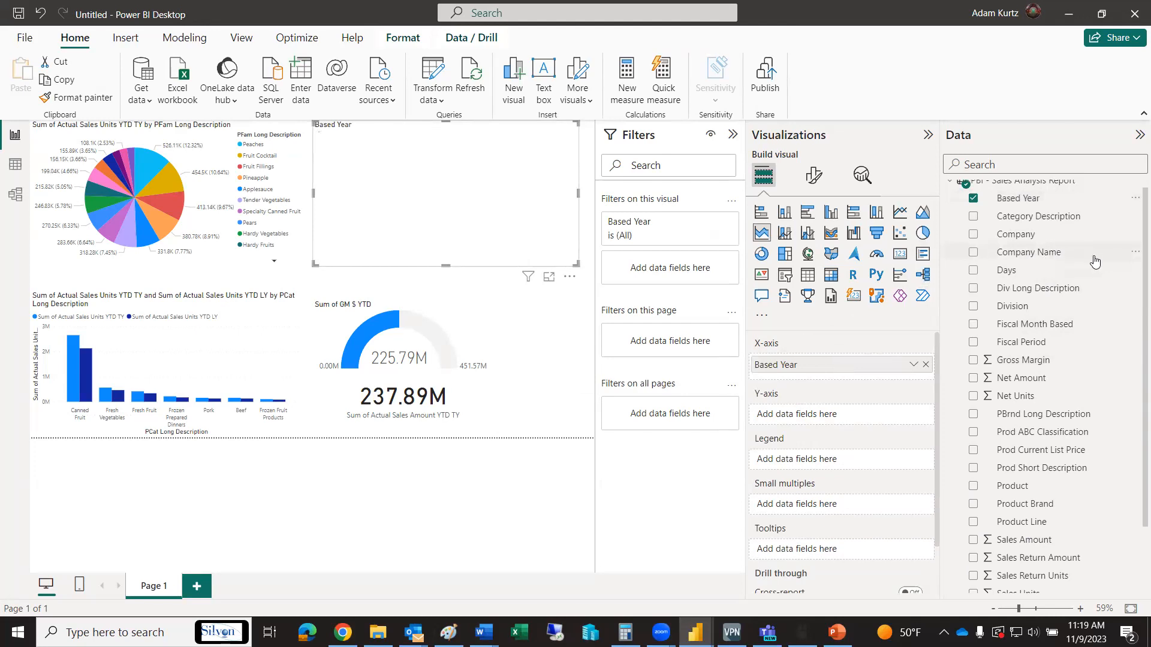
left_click_drag(1033, 348, 825, 375)
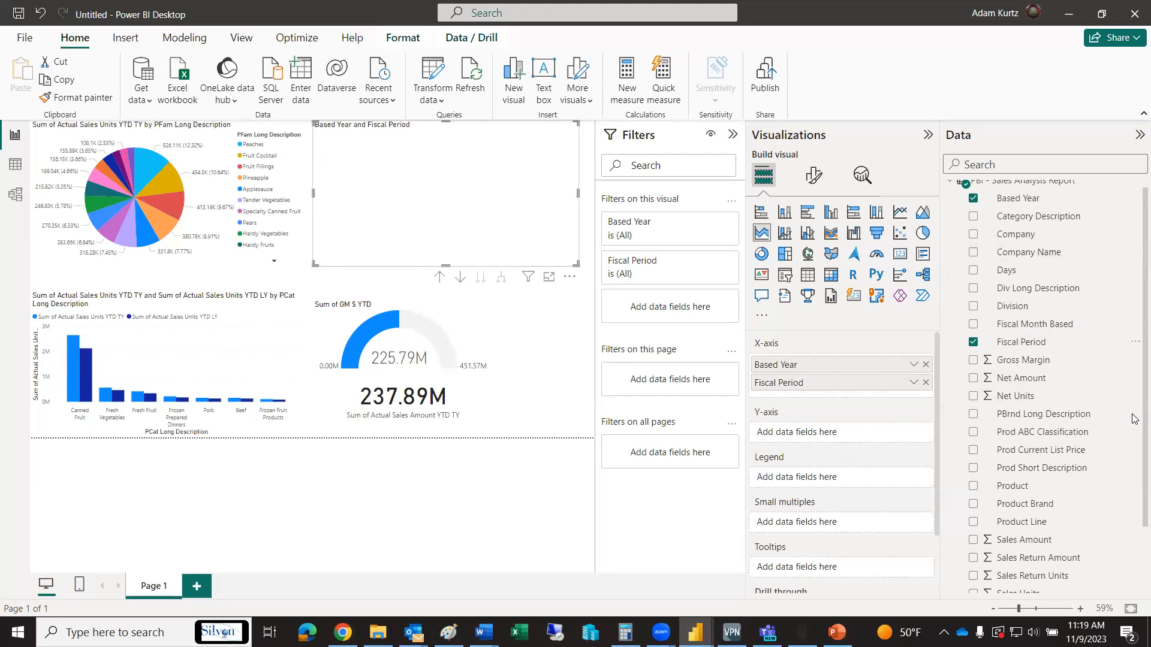
Add Sales Amount to the area chart's Y-axis and PBrnd Long Description to its legend
scroll(1133, 465, "down", 1)
left_click_drag(962, 479, 810, 431)
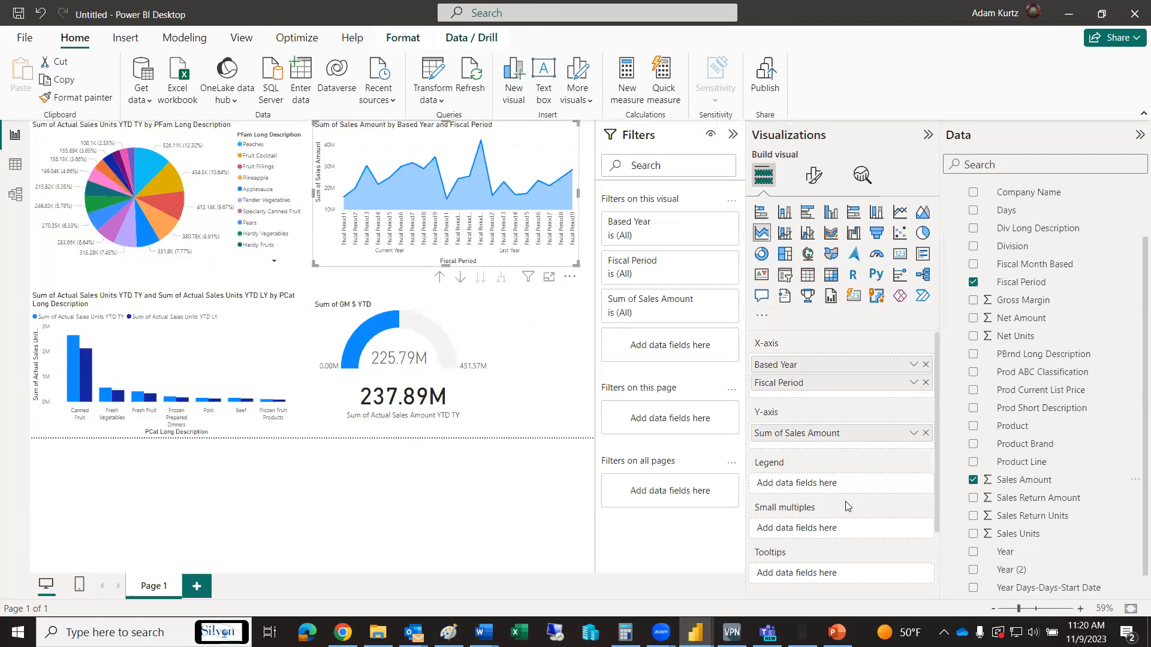
left_click(1050, 361)
left_click_drag(1050, 361, 775, 484)
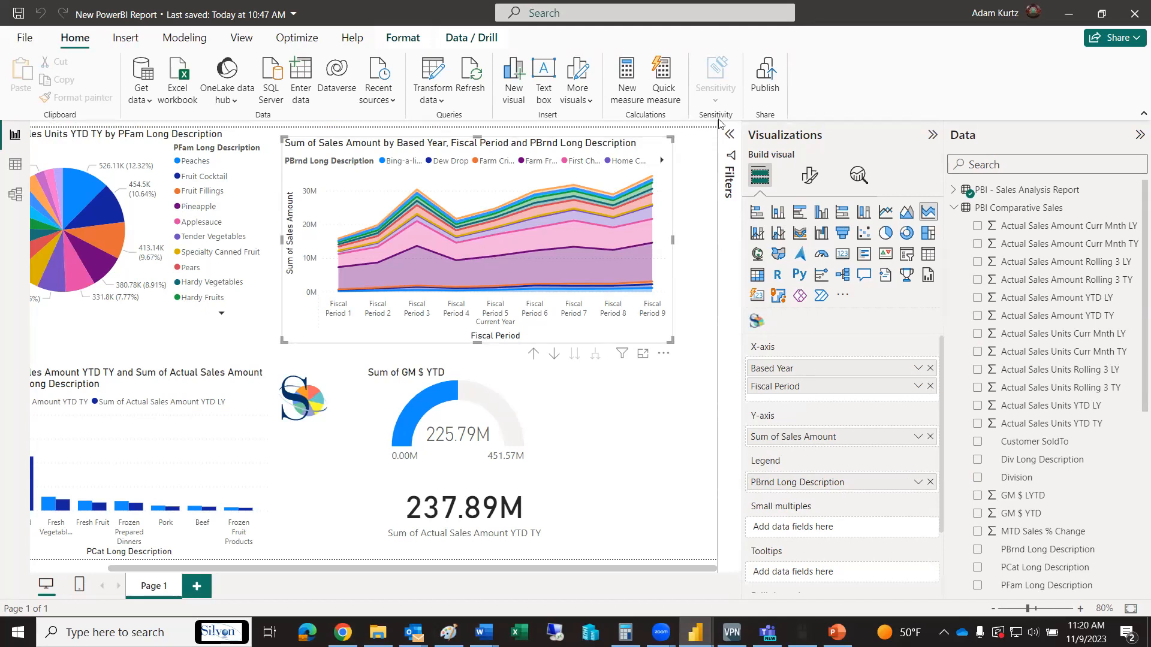
Filter the area chart's Based Year to Current Year, deselect the chart, and collapse the Filters pane
left_click(730, 135)
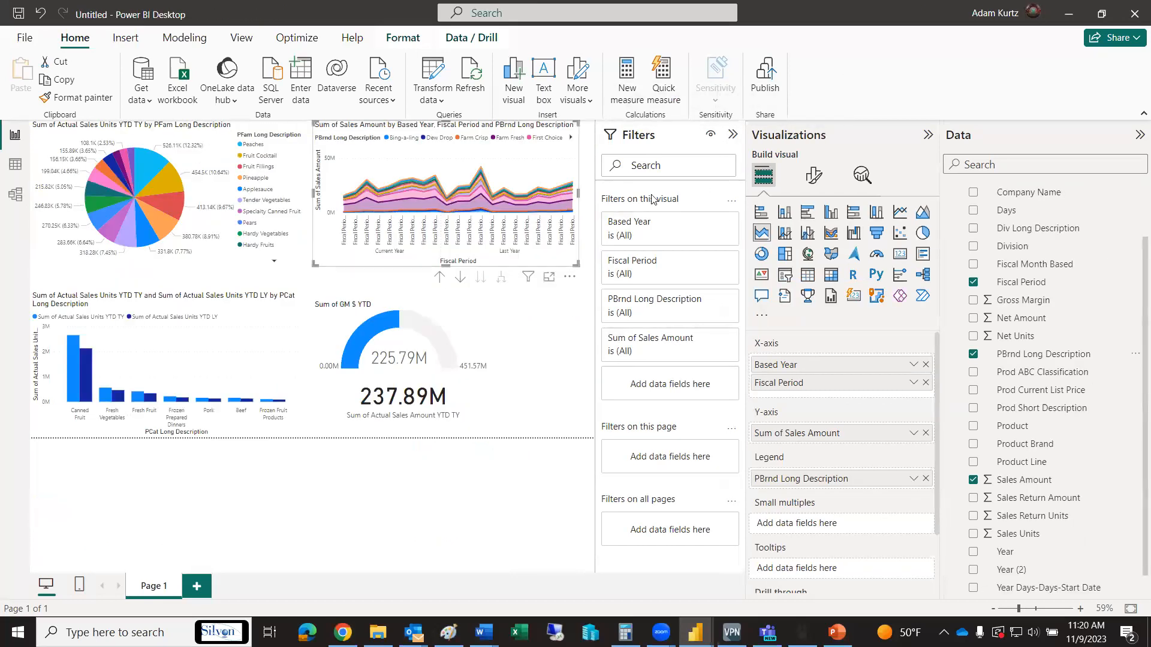
left_click(658, 231)
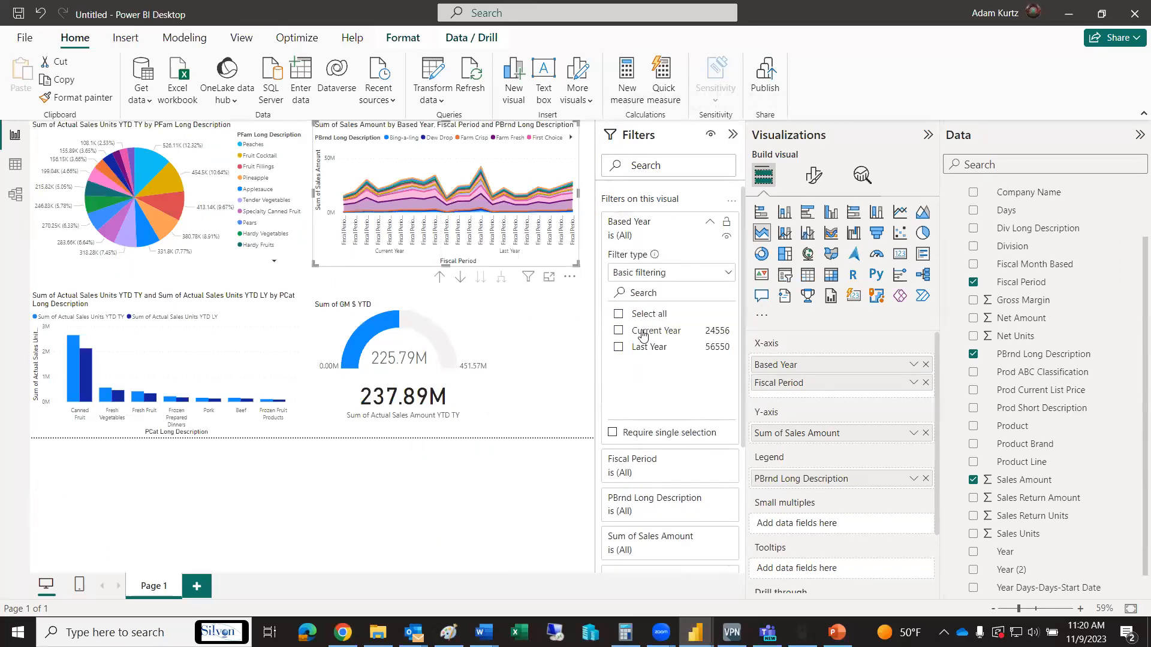
left_click(623, 331)
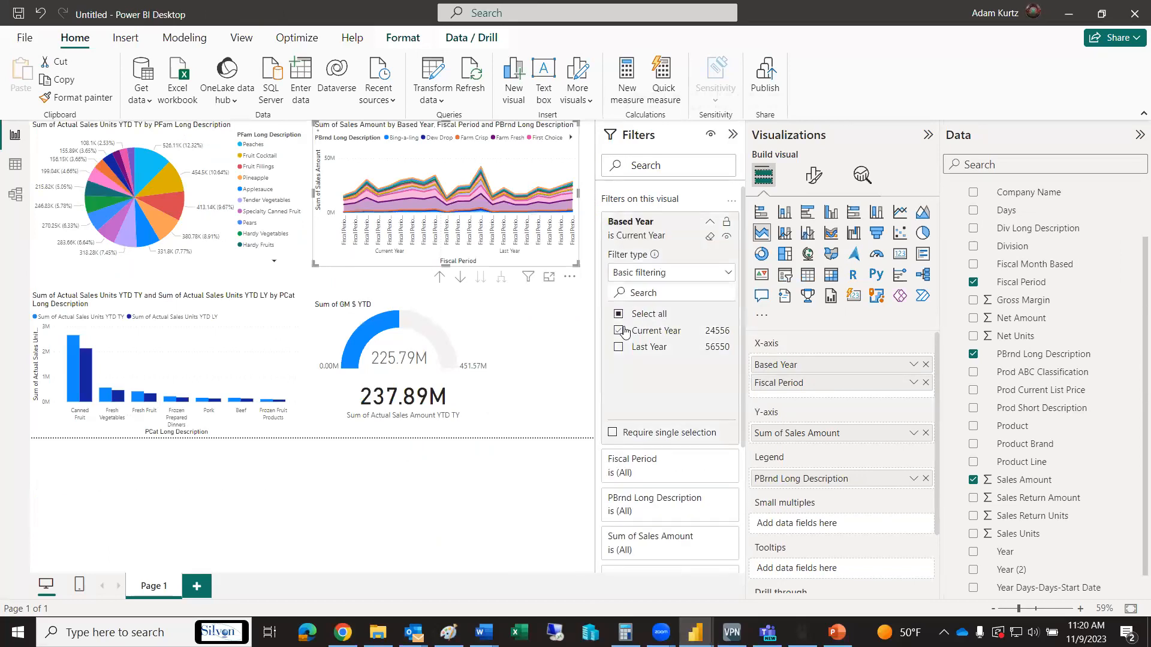
left_click(549, 465)
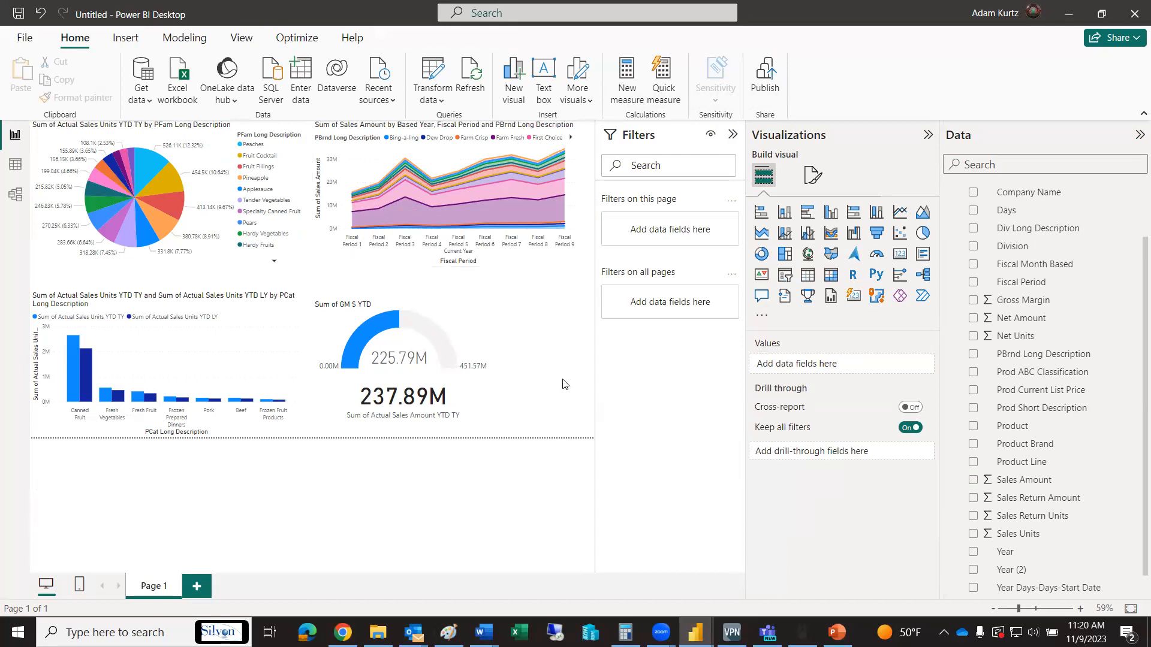
left_click(732, 135)
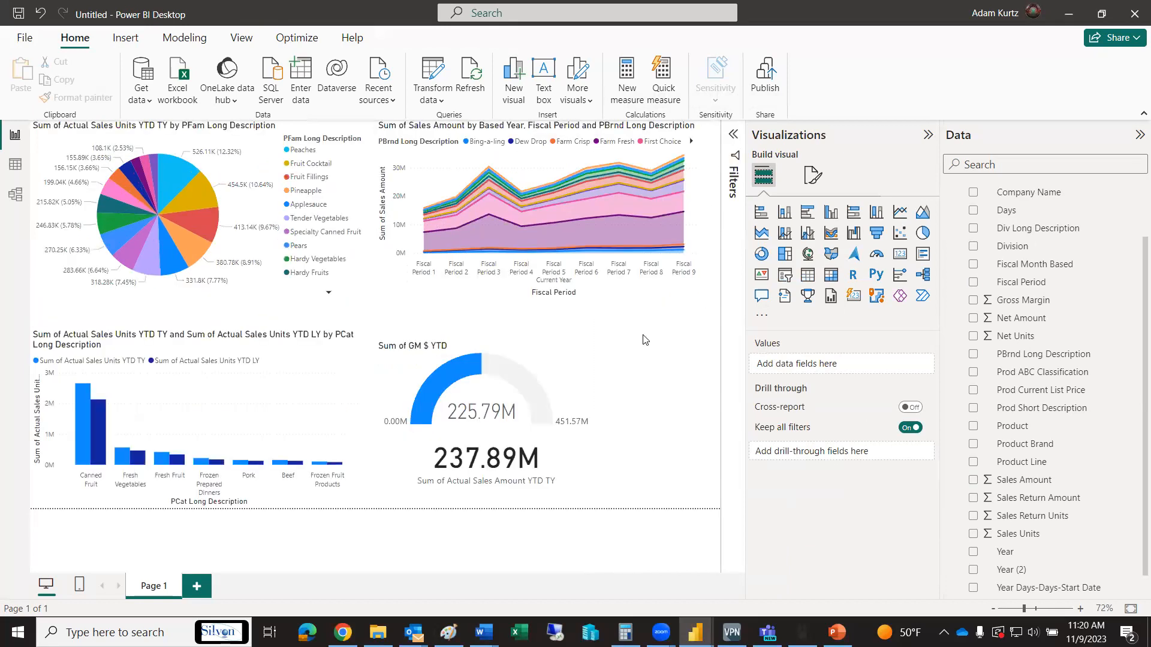
Compare with New PowerBI Report, test cross-filtering with the Pineapple and Applesauce pie slices, and clear the selection
key("alt+Tab")
key("alt+Tab")
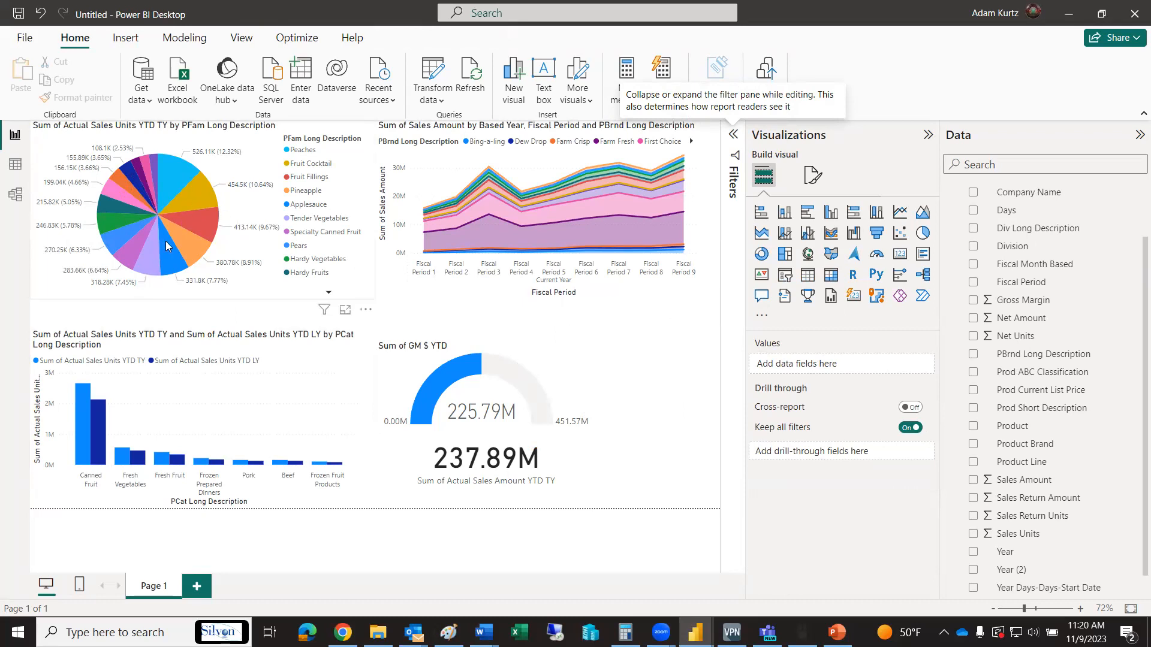
left_click(208, 231)
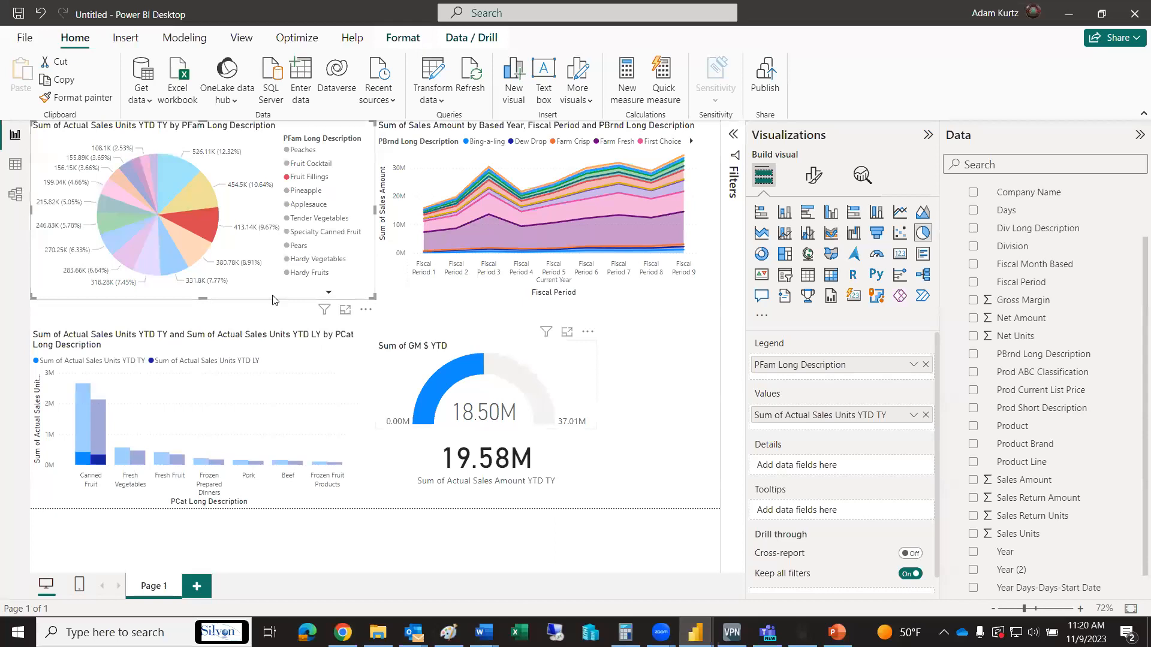
left_click(171, 267)
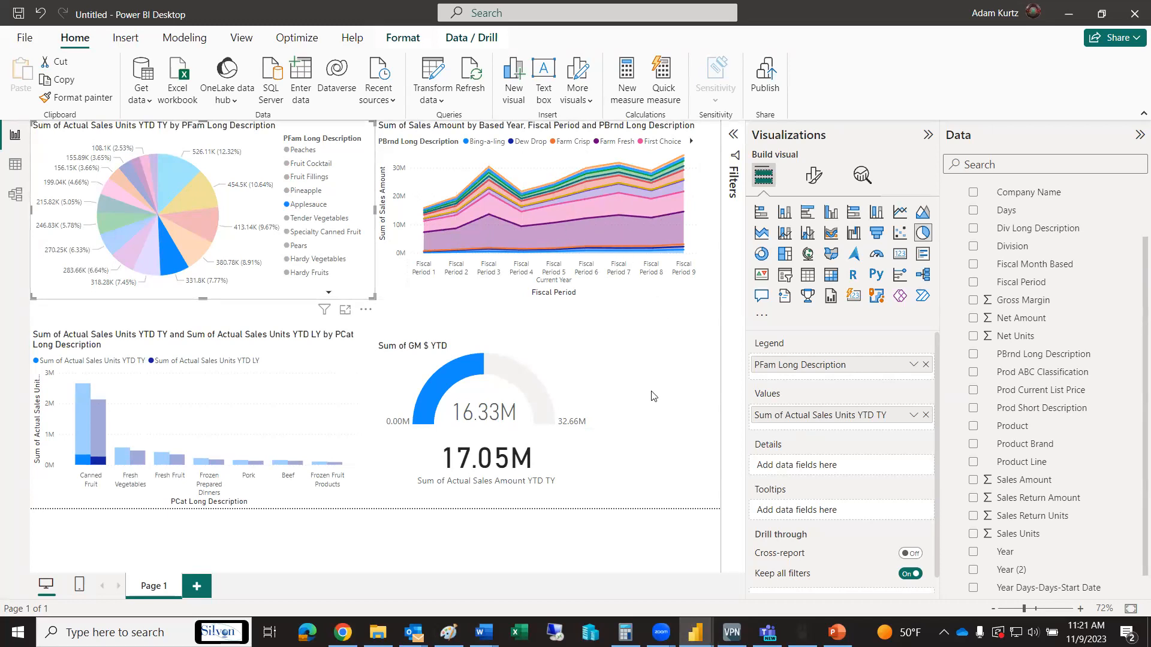
left_click(181, 267)
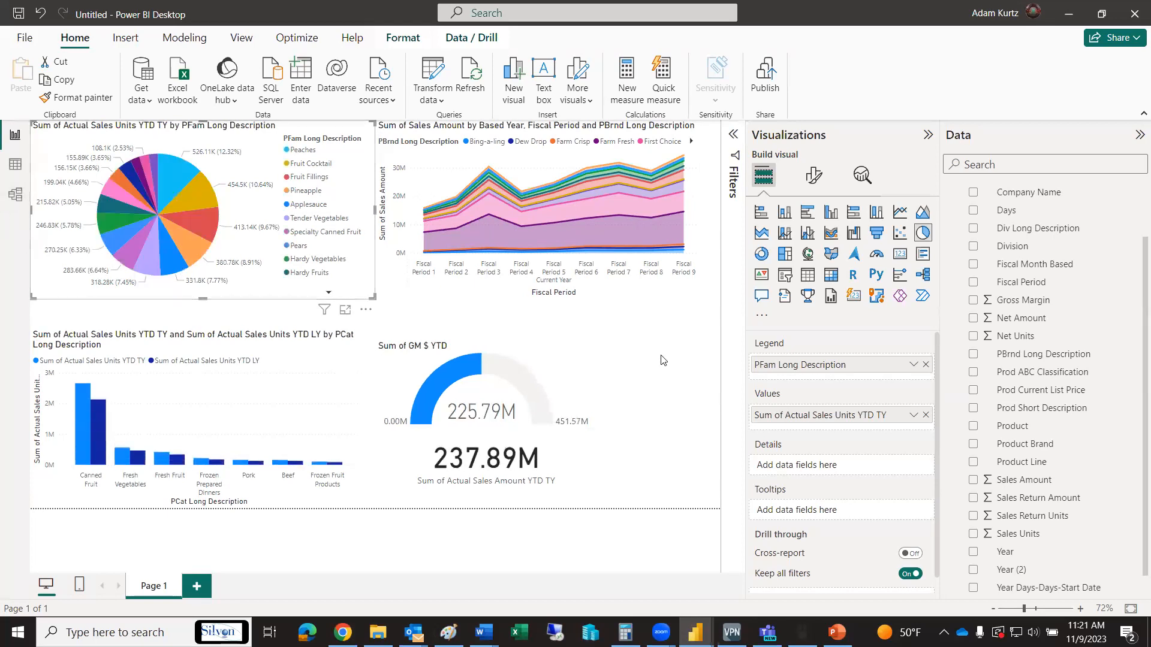
Collapse the PBI - Sales Analysis Report fields and open the relationship manager
scroll(1136, 225, "up", 2)
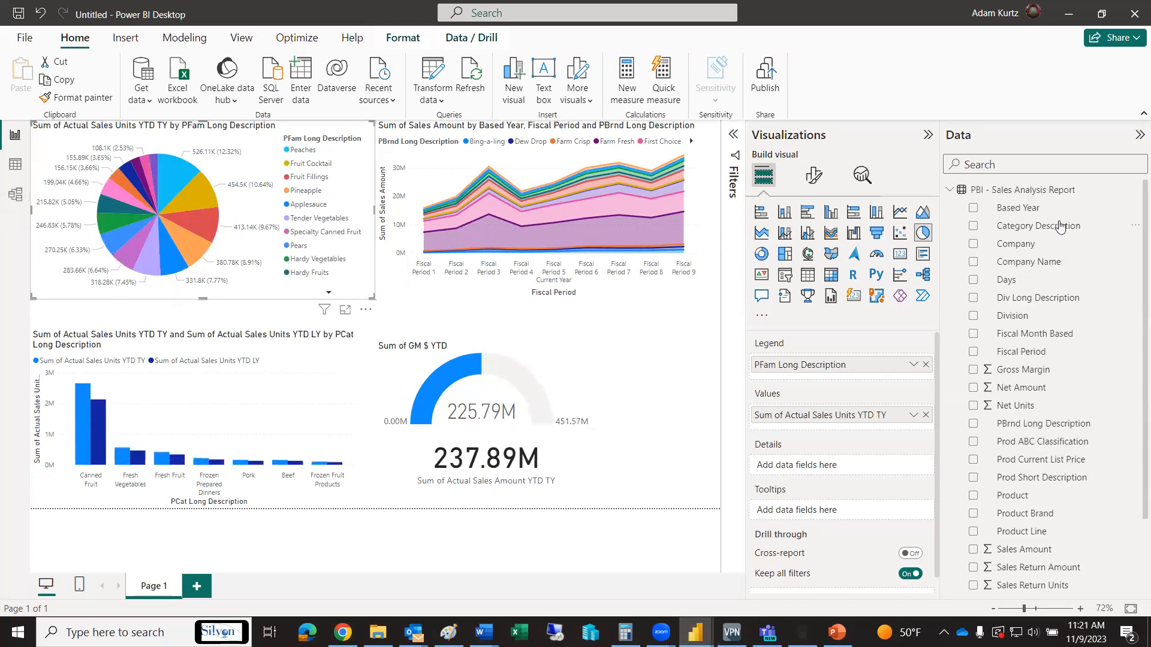
left_click(949, 190)
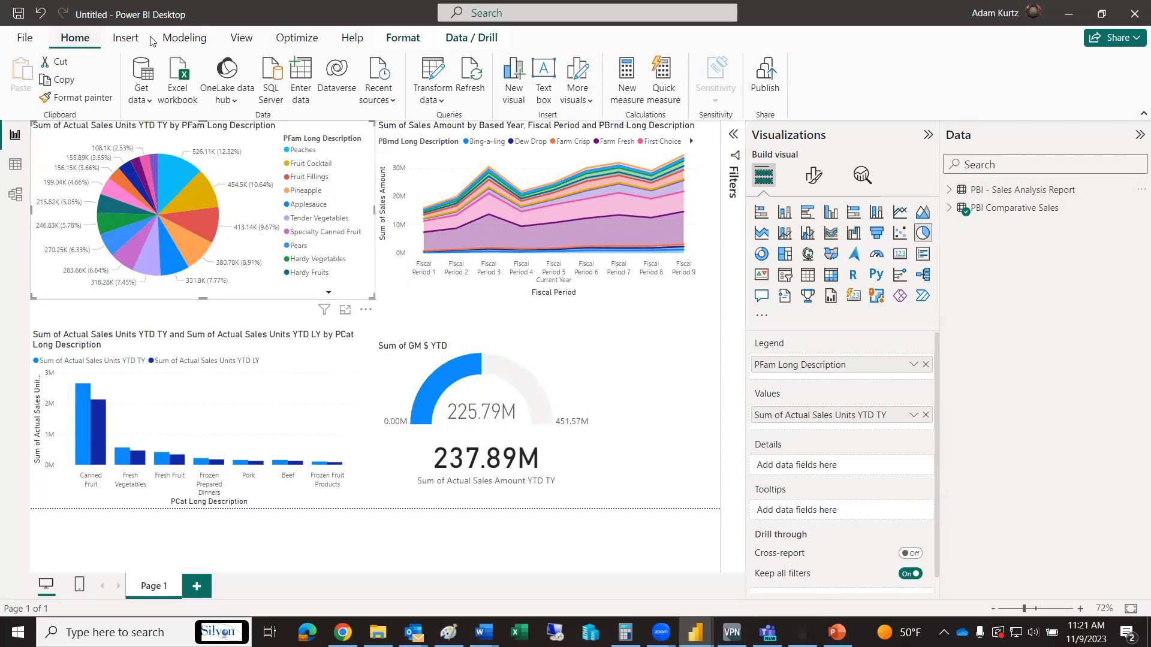
left_click(126, 38)
left_click(84, 39)
left_click(192, 41)
left_click(42, 91)
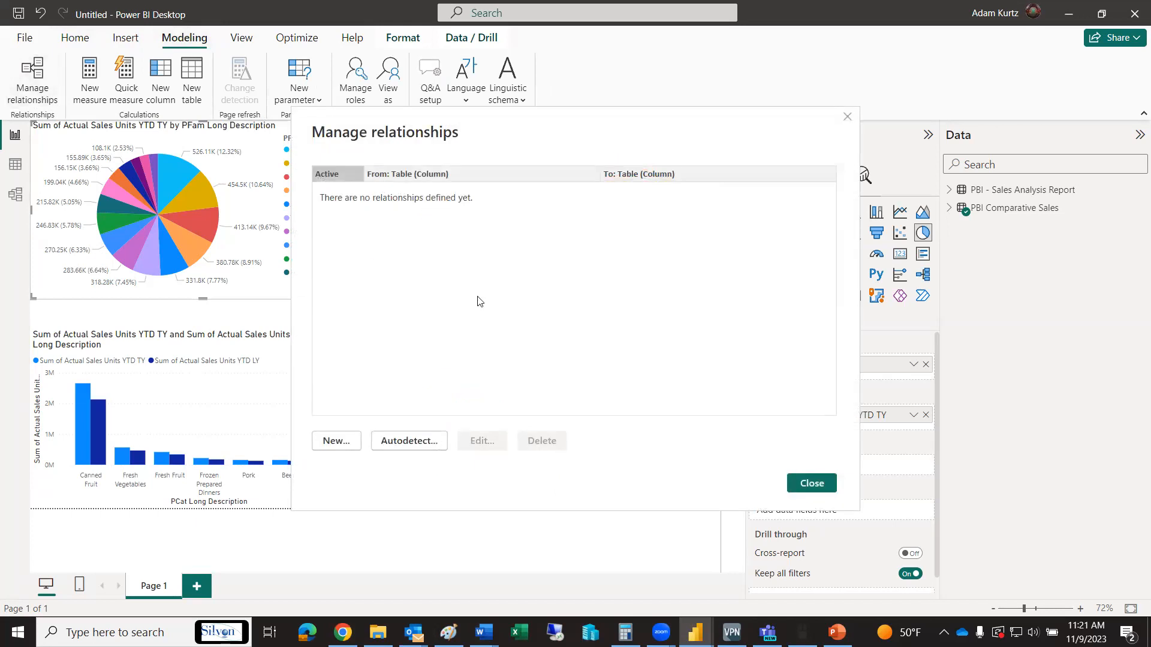
Create a many-to-many relationship between the Product columns of PBI - Sales Analysis Report and PBI Comparative Sales, filtering both ways, and close the manager
left_click(335, 442)
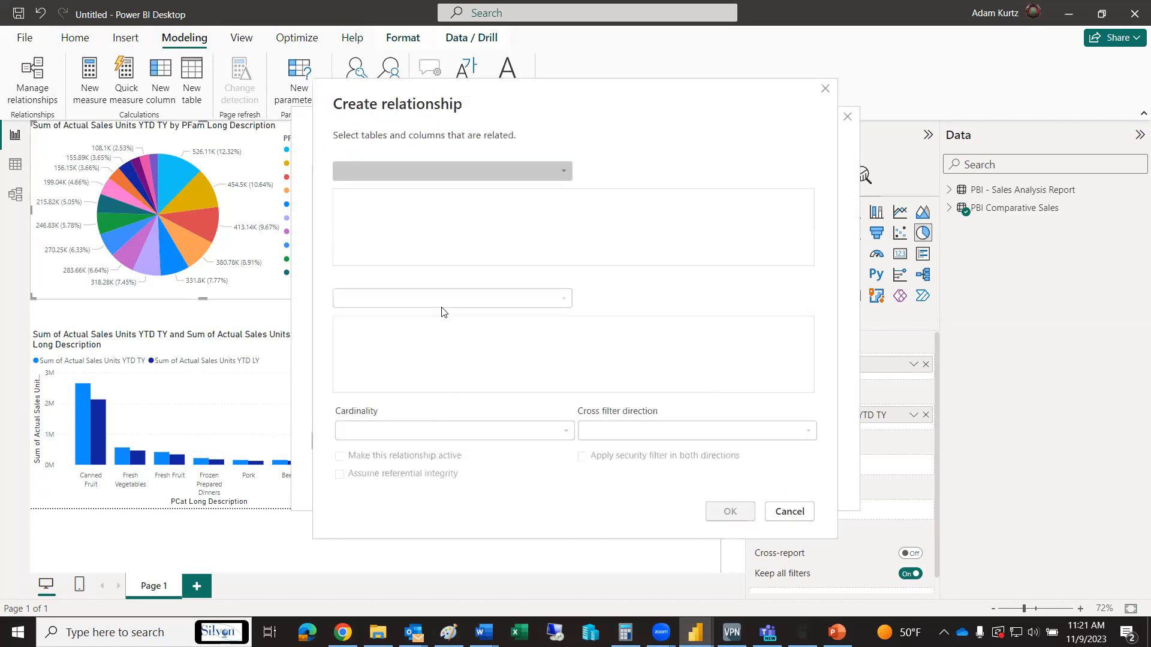
left_click(568, 171)
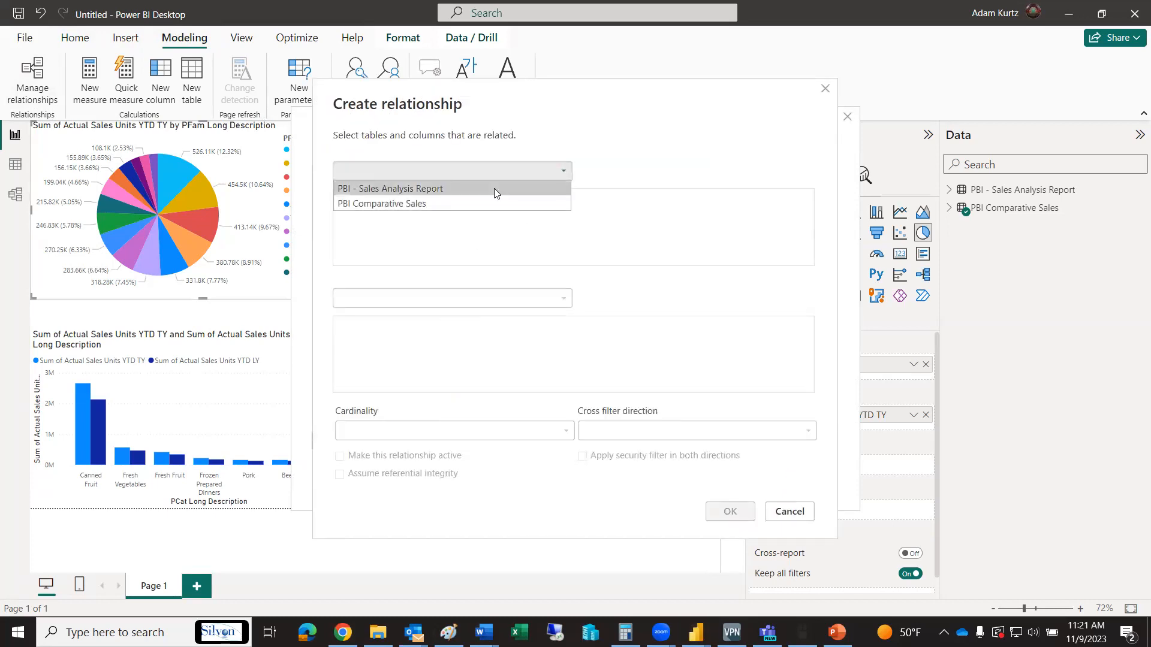
left_click(495, 190)
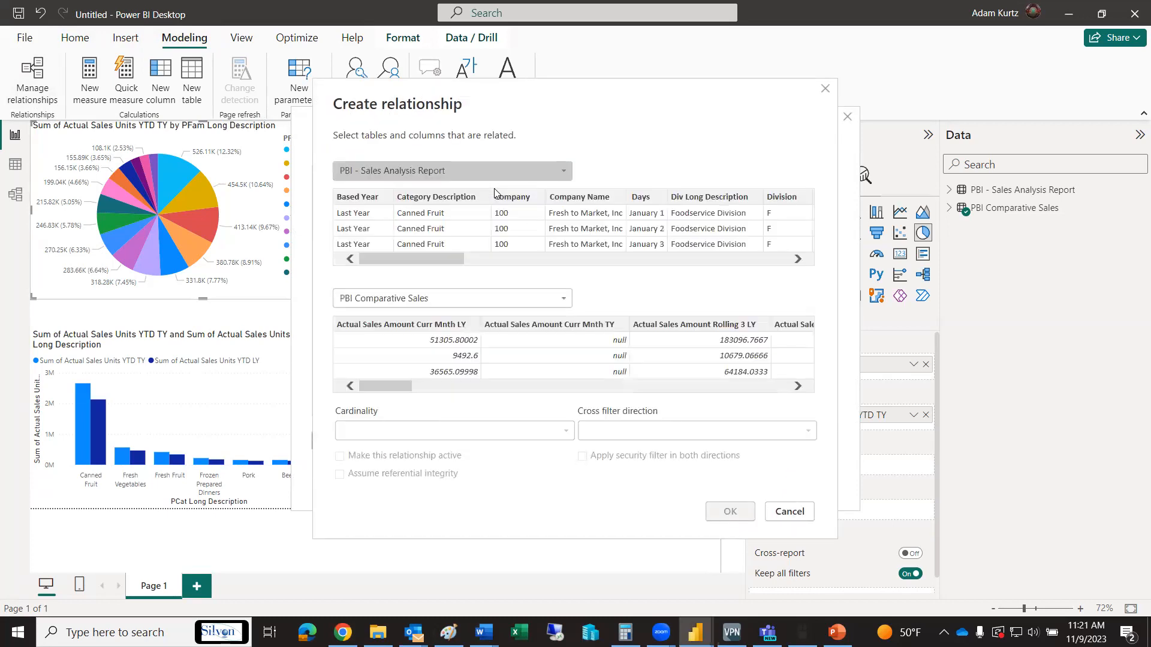
left_click_drag(437, 255, 646, 245)
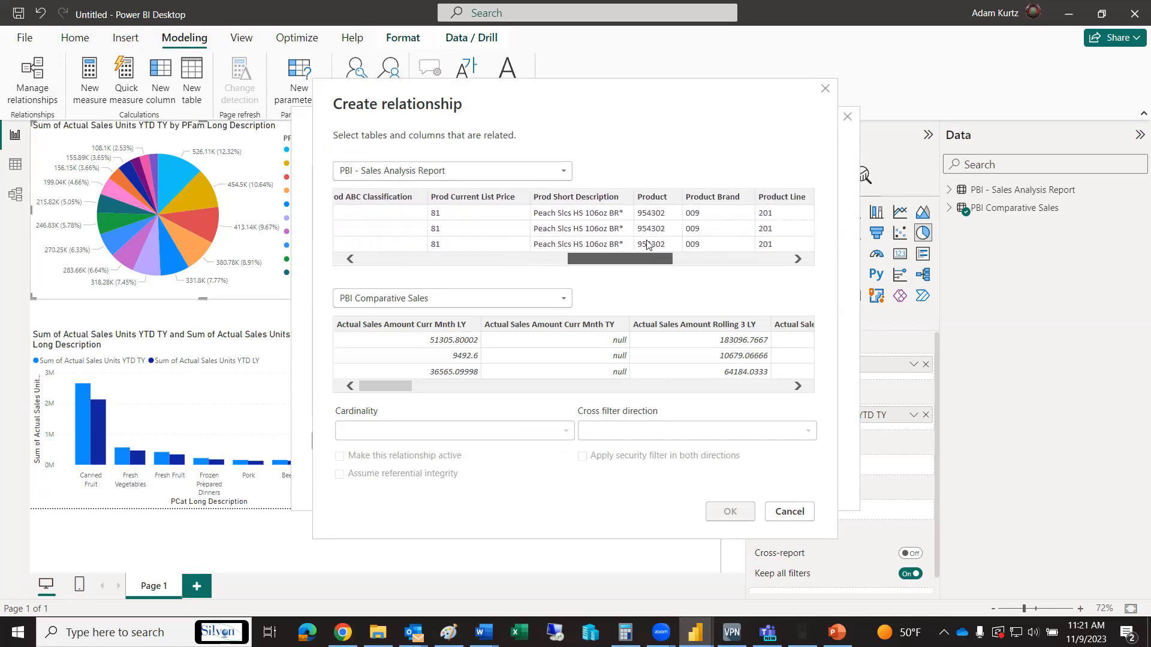
left_click(656, 198)
left_click(396, 372)
left_click_drag(395, 386, 672, 391)
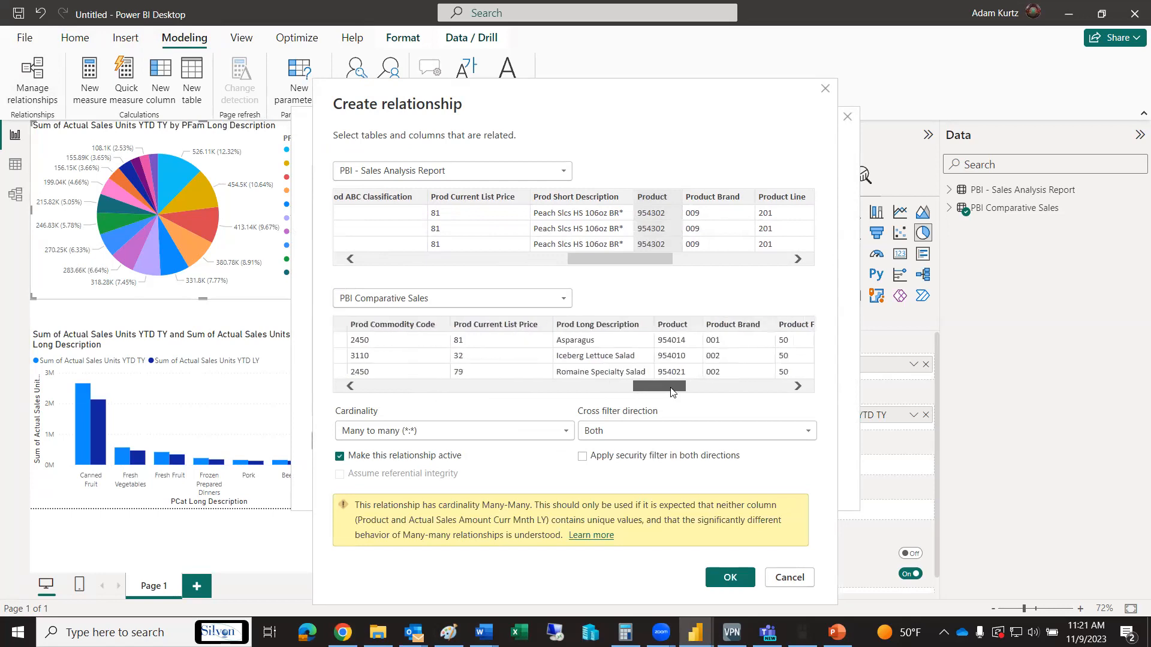
left_click(683, 325)
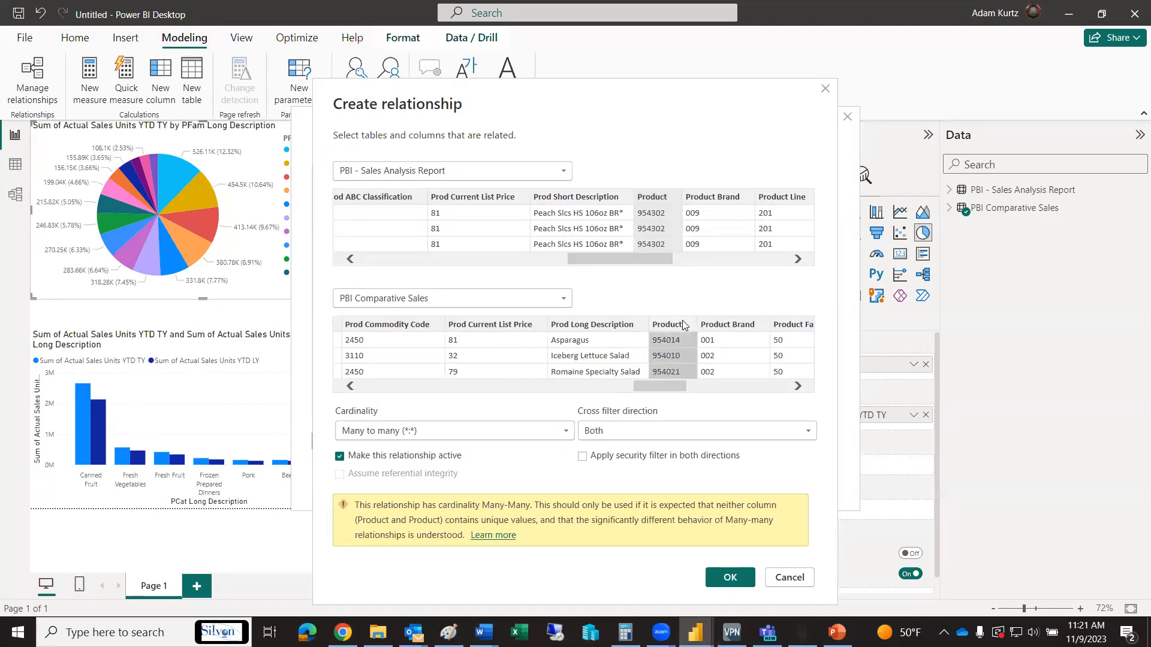
left_click(729, 577)
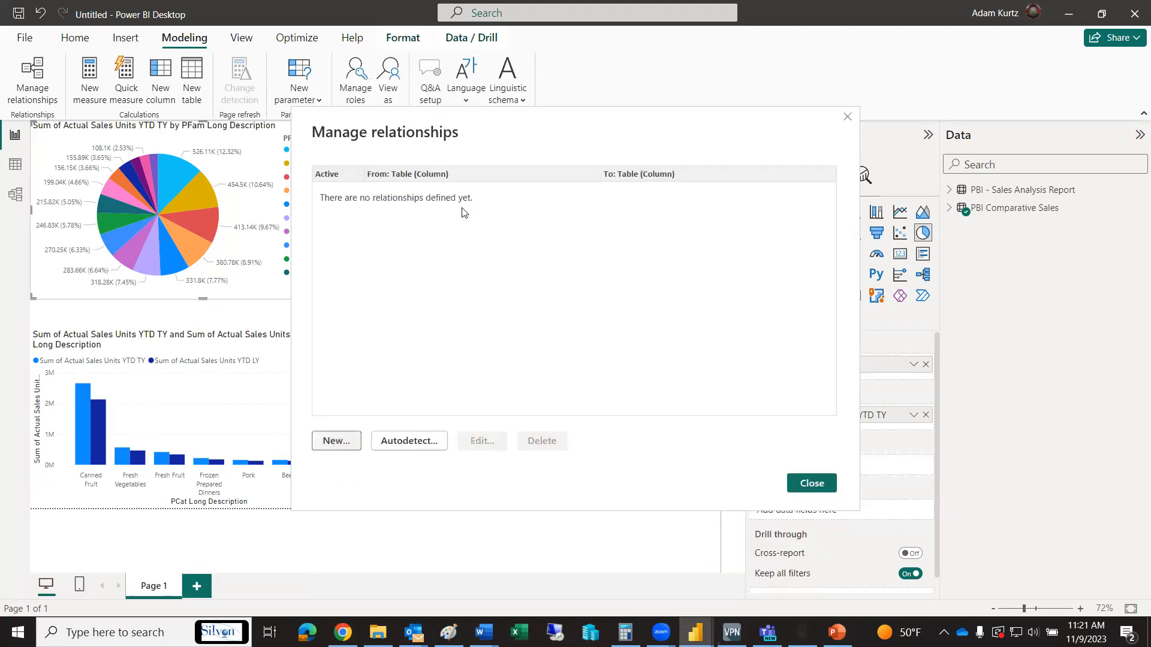
left_click(813, 483)
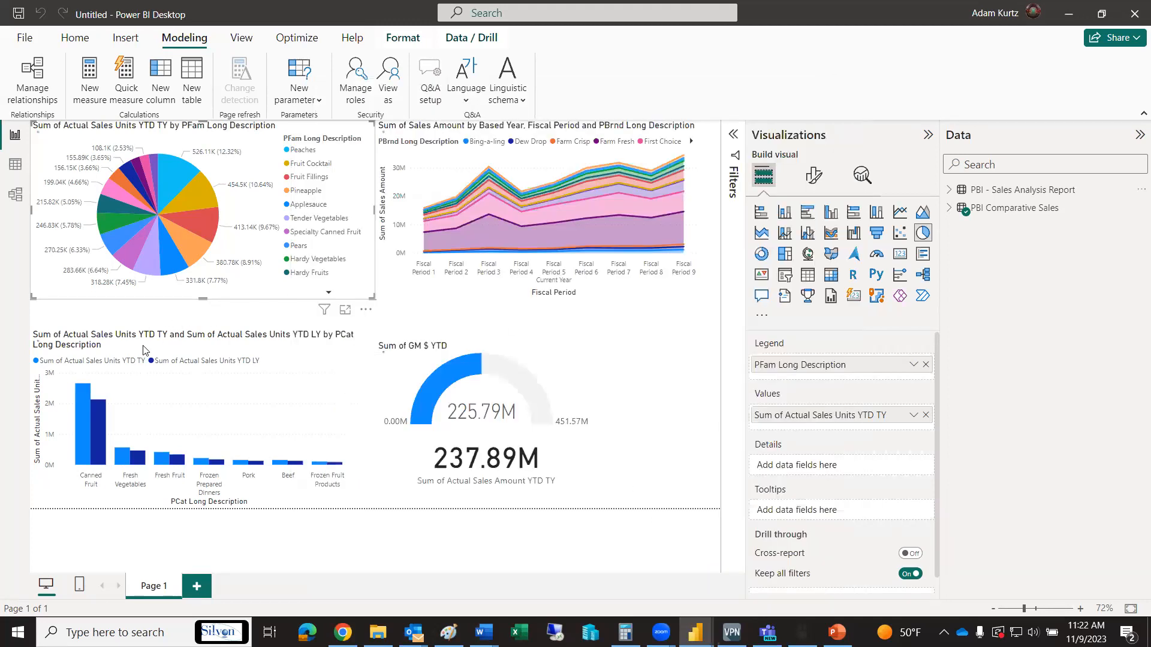
Test cross-filtering of the area chart with the Fruit Cocktail, Pineapple and Hardy Fruits pie slices, and clear the selection
left_click(189, 194)
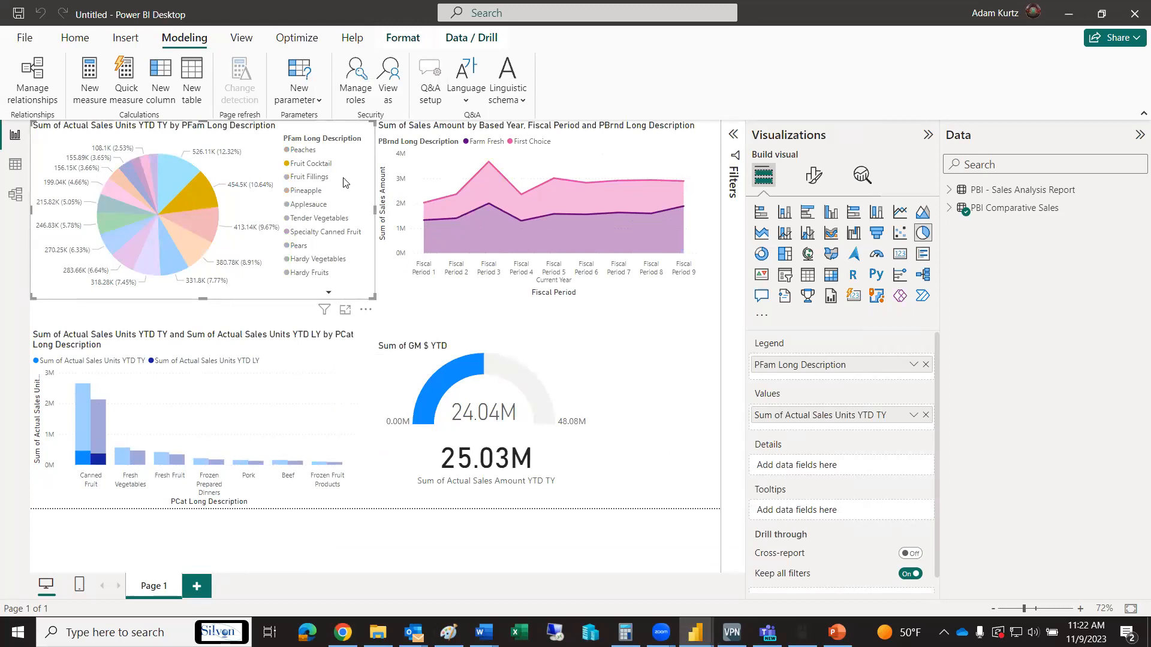
mouse_move(541, 247)
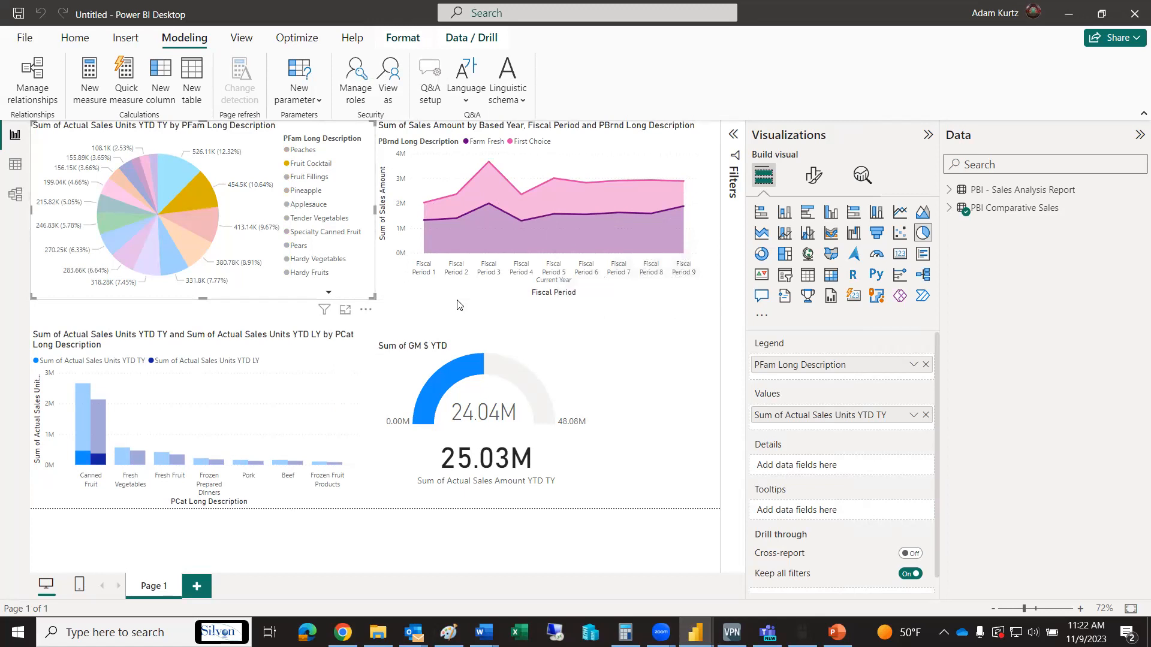
left_click(192, 250)
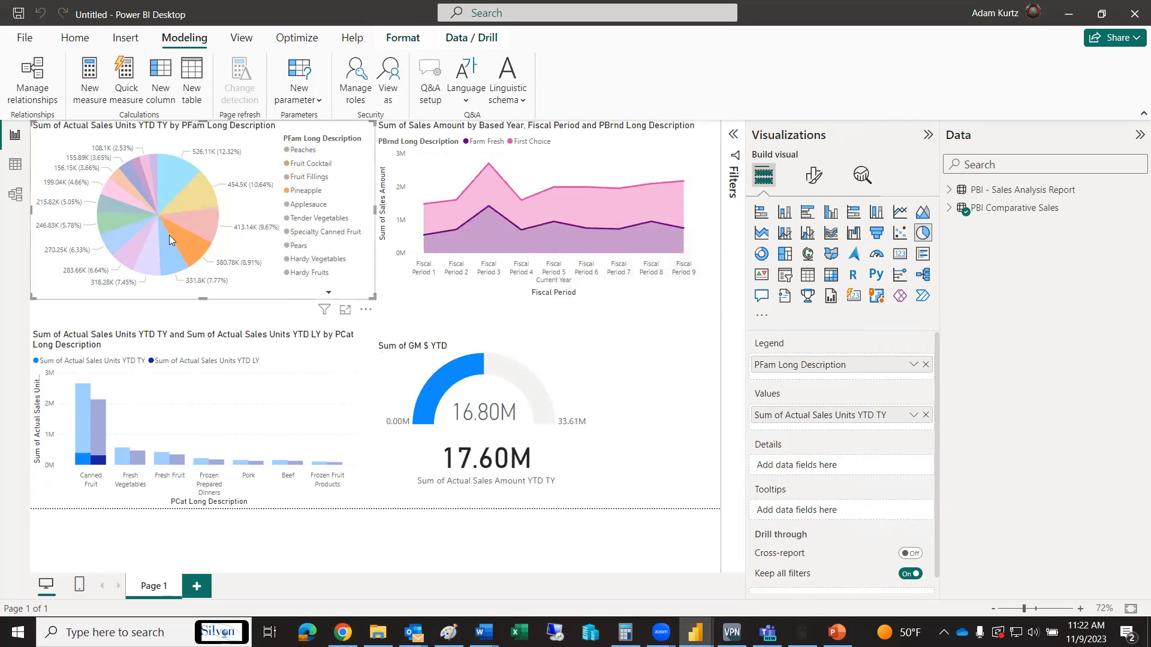
left_click(109, 205)
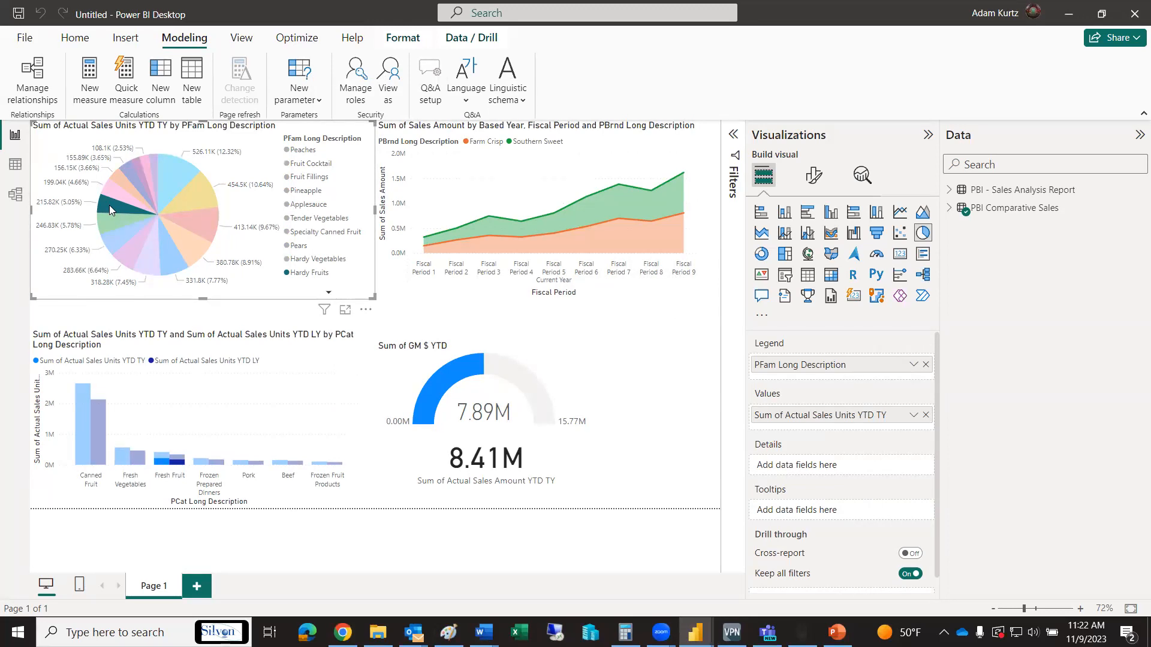
left_click(109, 205)
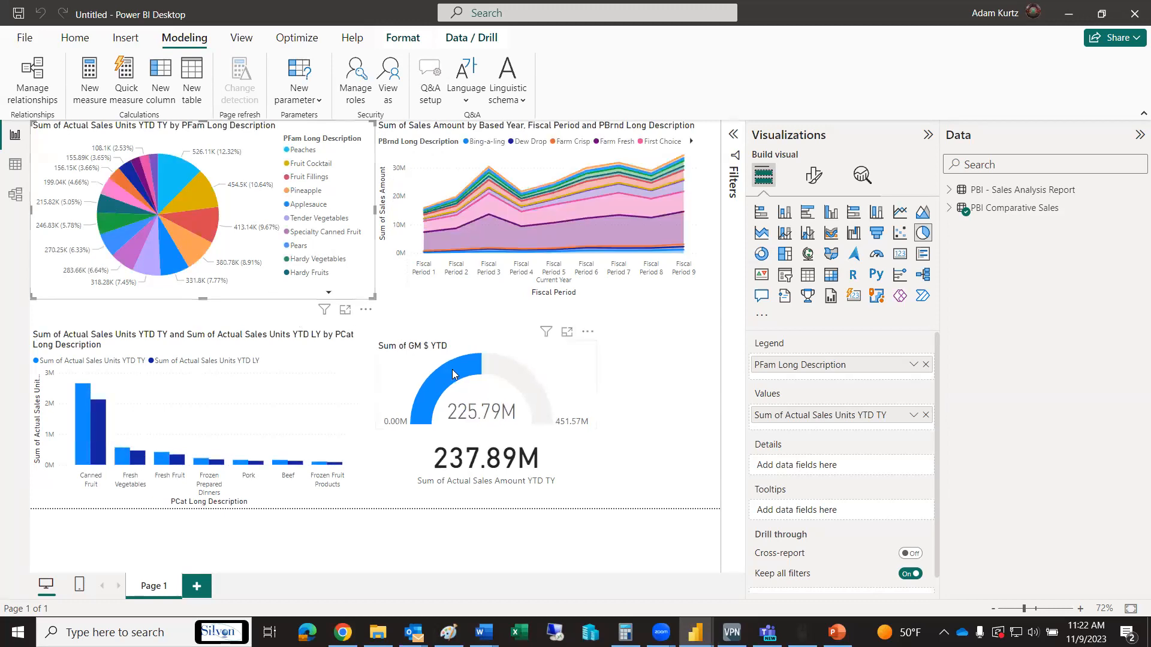
Move the GM $ YTD gauge and the Actual Sales Amount YTD TY card over to the page's right edge below the area chart
left_click_drag(453, 374, 572, 358)
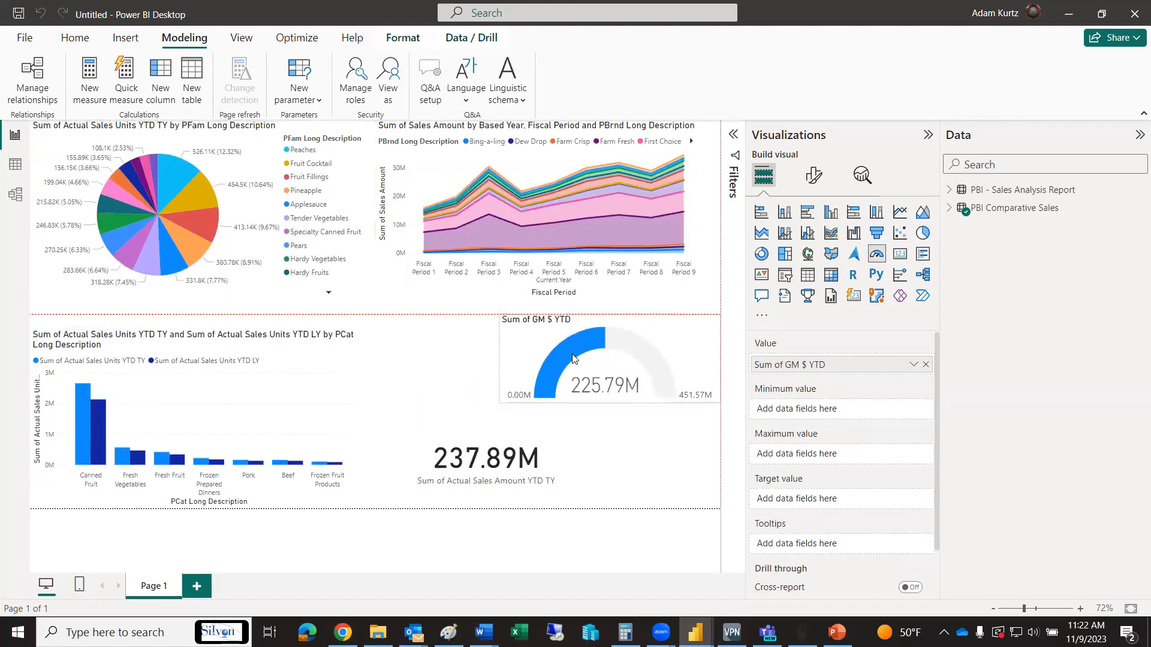
left_click_drag(498, 466, 623, 464)
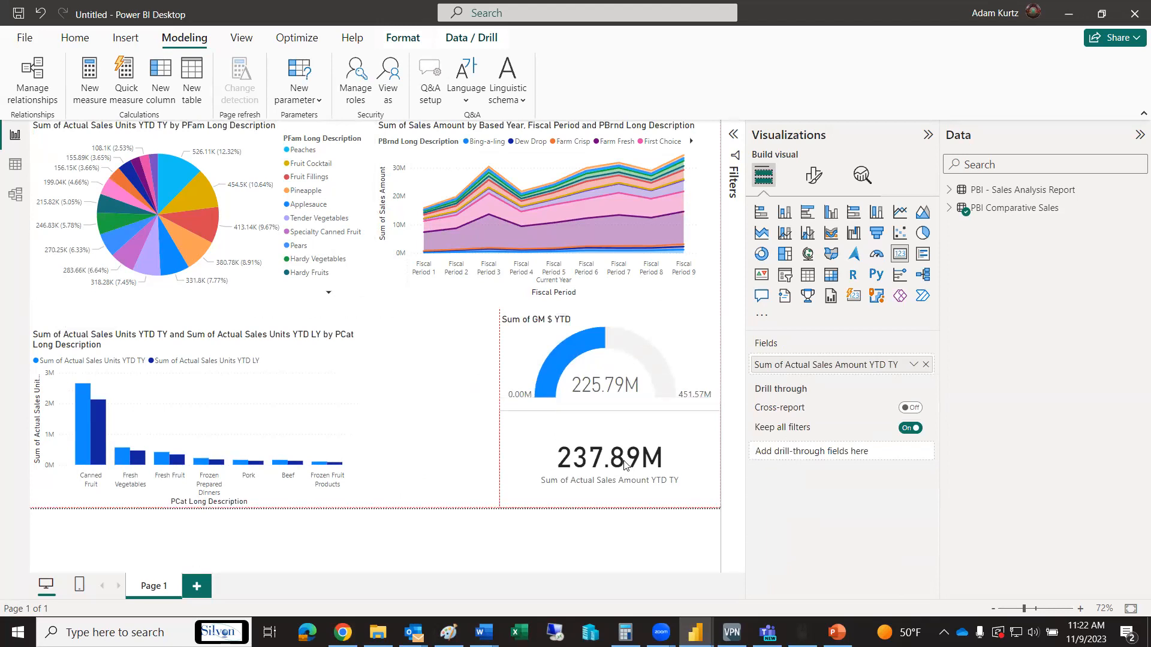
left_click(429, 382)
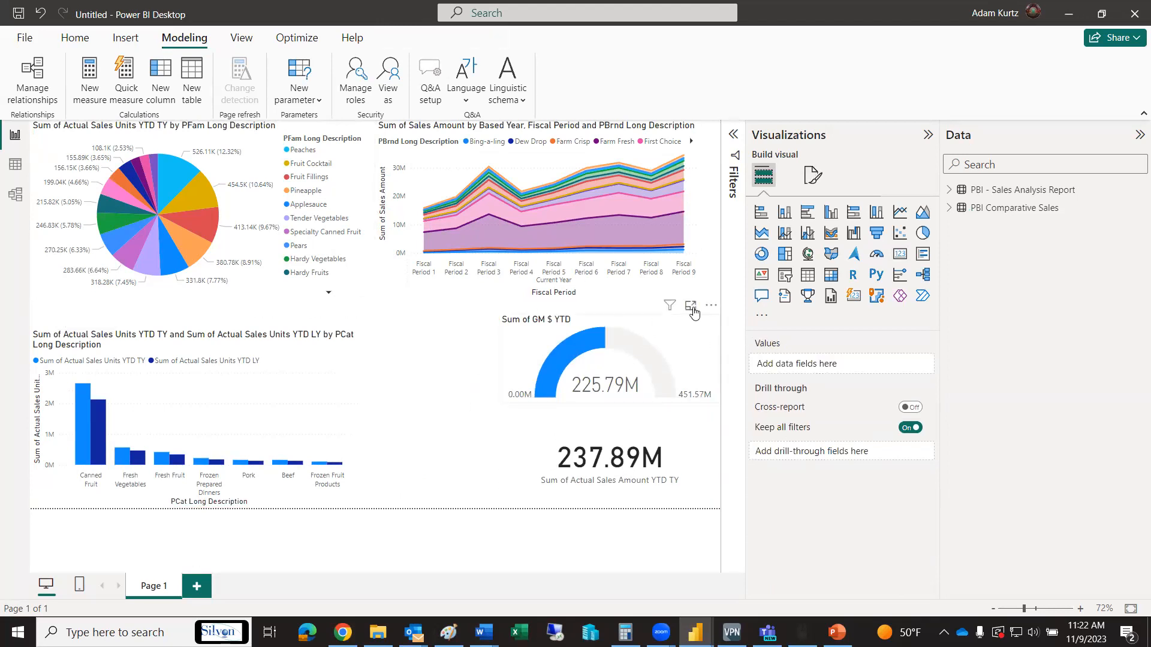
left_click(761, 317)
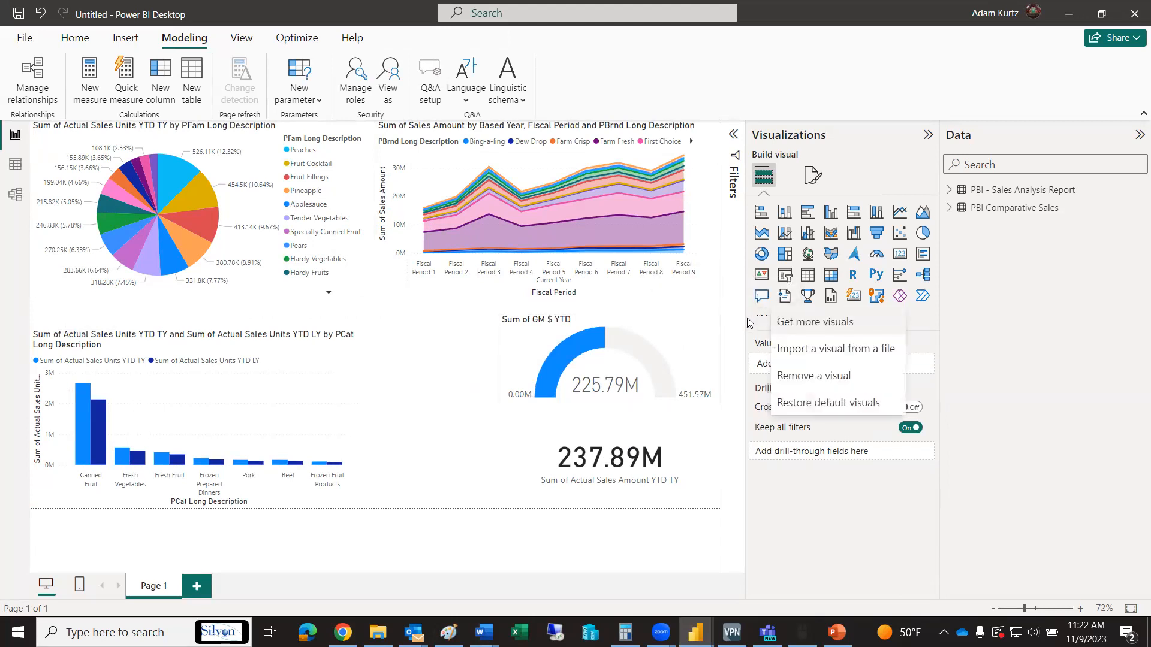
left_click(733, 328)
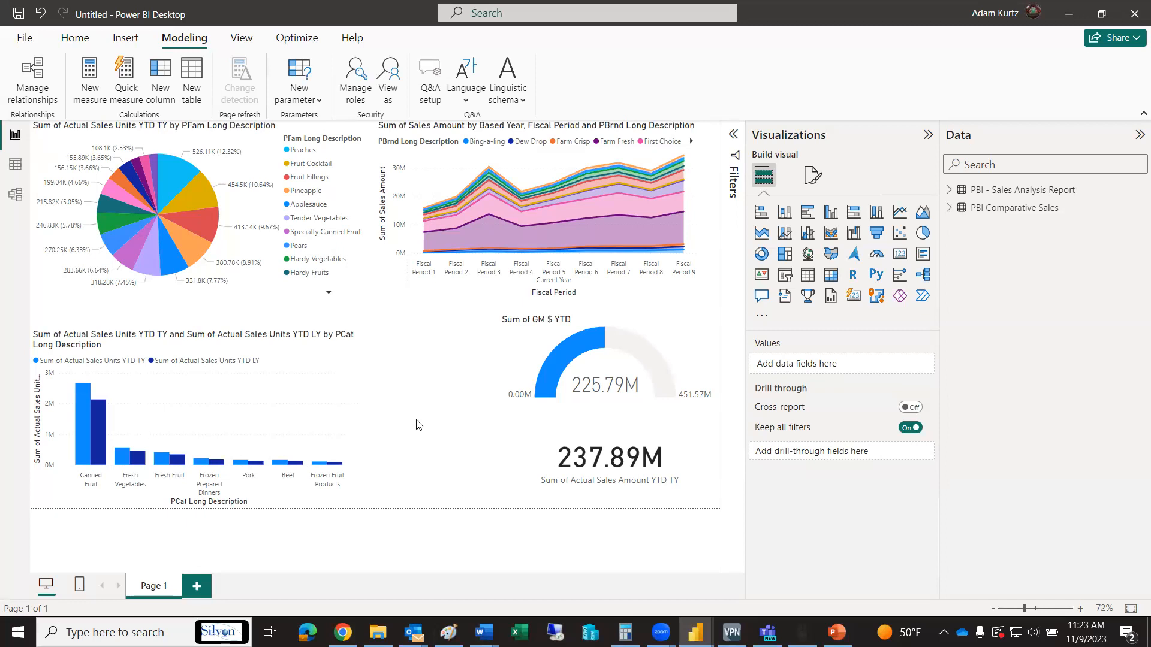
Switch to New PowerBI Report, trigger the Stratum logo visual between the bar chart and gauge, and cancel opening the browser
key("alt+Tab")
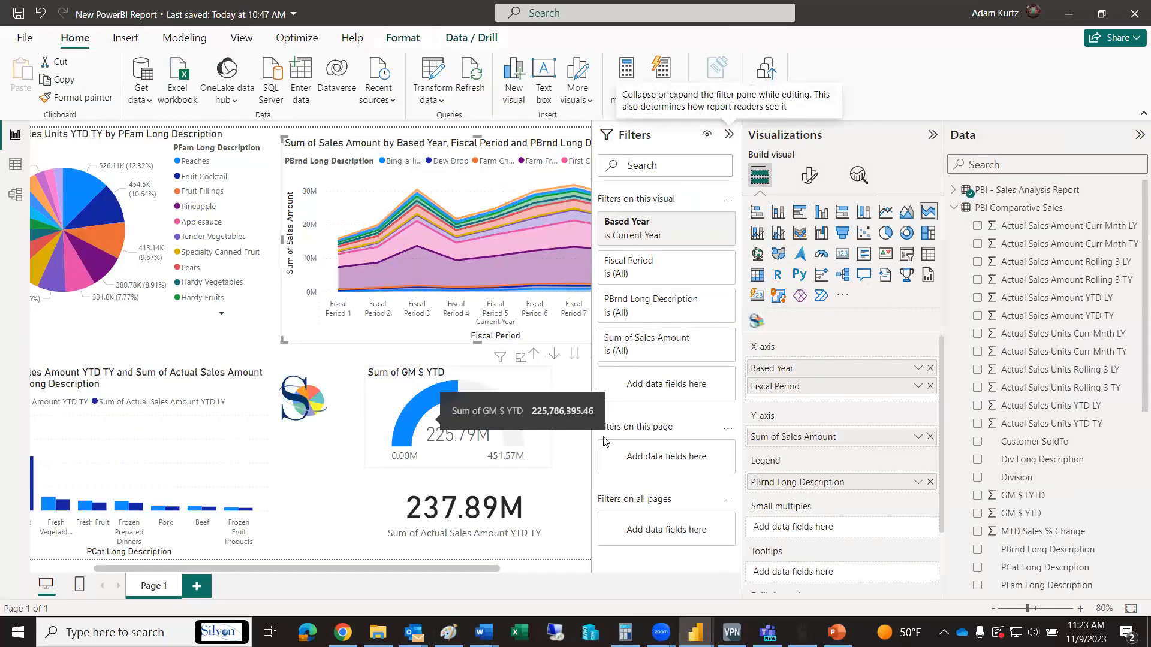
left_click(304, 404, "ctrl")
left_click(768, 349)
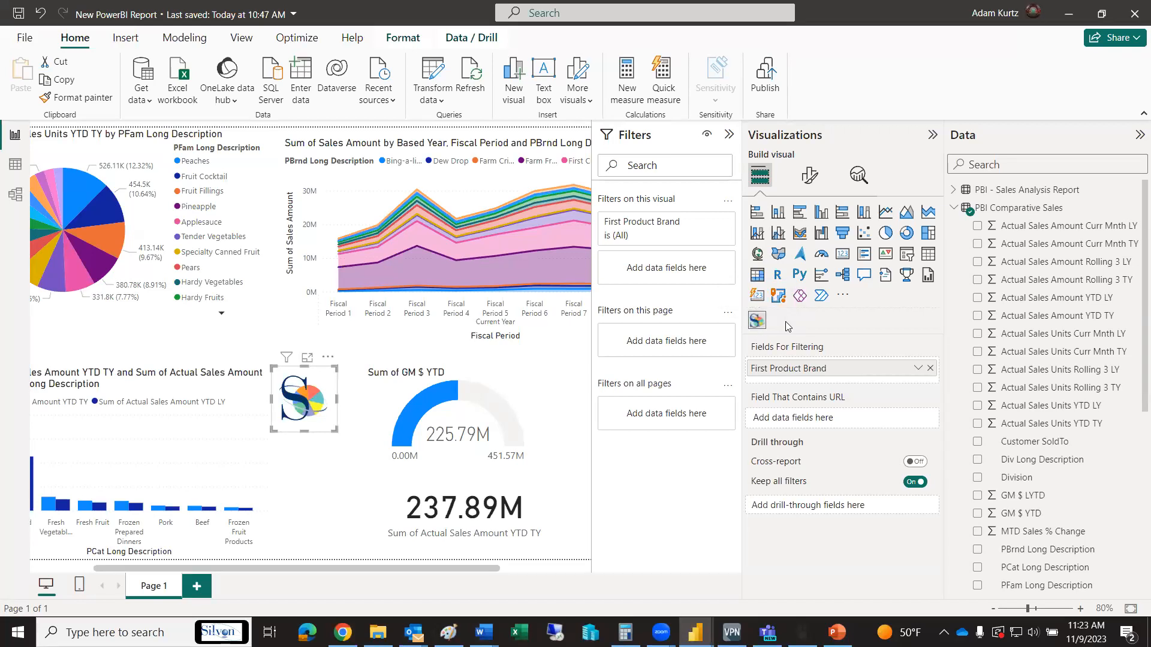
Search the Power BI visuals gallery for silvon and close the gallery
left_click(842, 298)
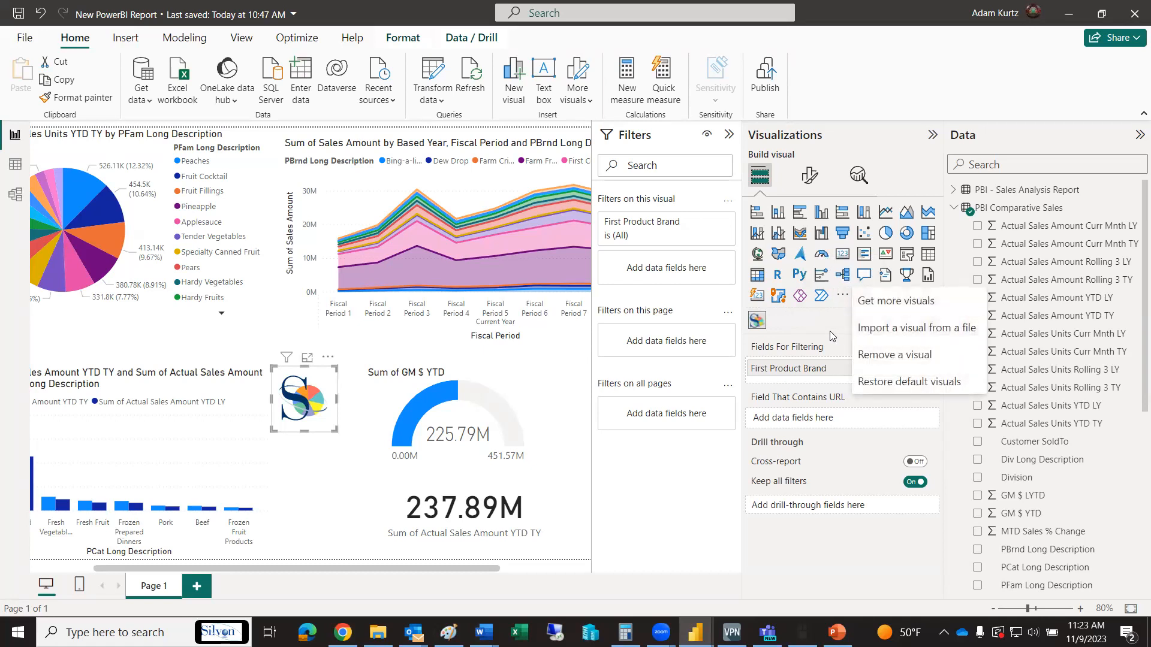
left_click(880, 301)
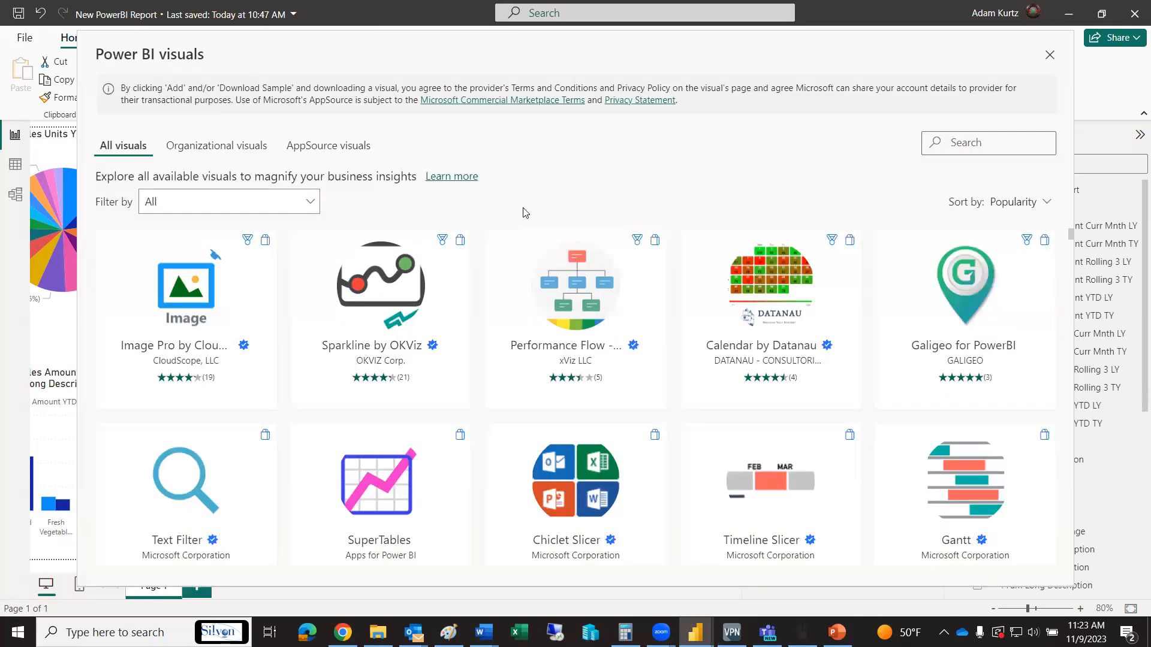
type("silvon")
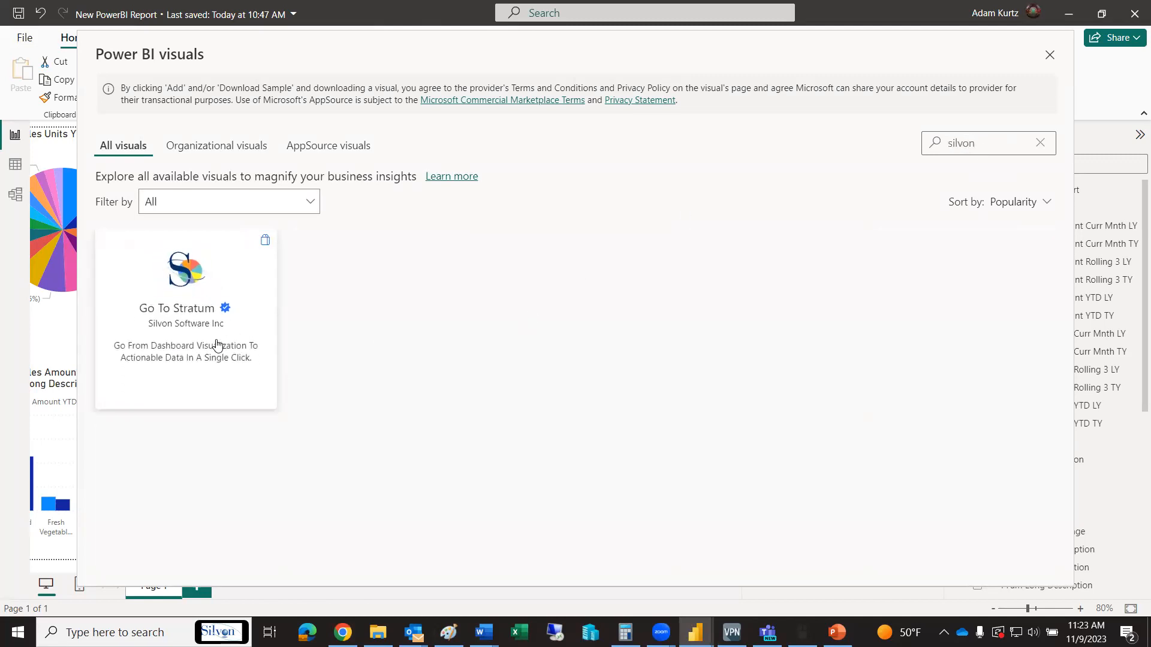
left_click(1050, 54)
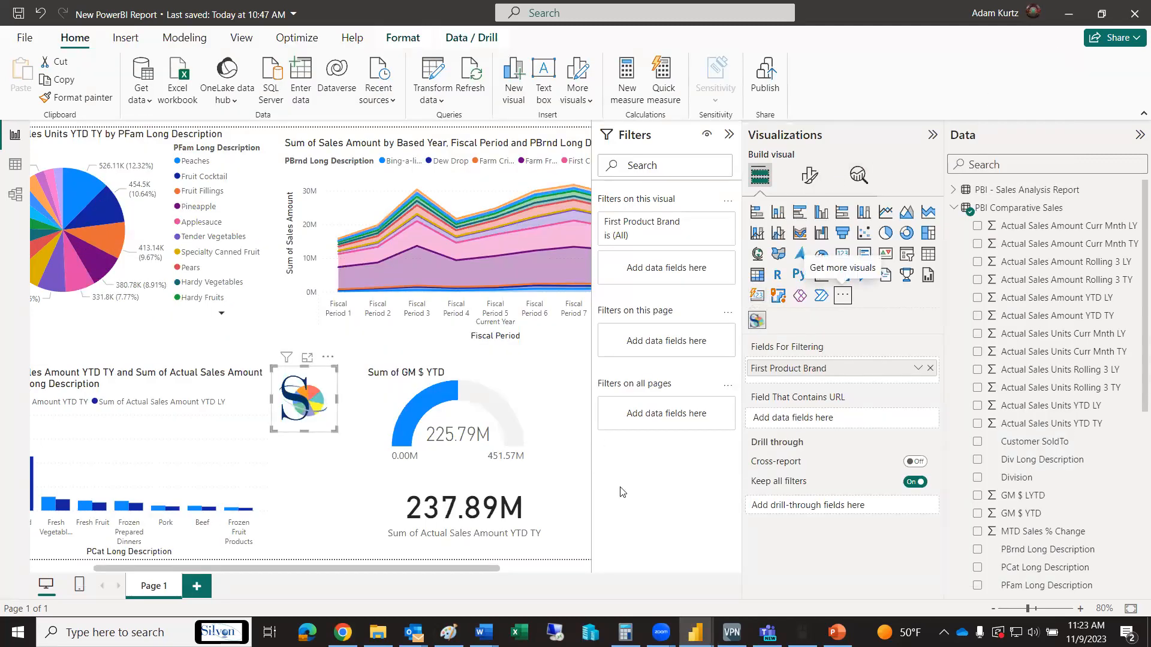
Trigger the Stratum visual again to review its destination link, cancelling the browser launch
left_click(313, 401)
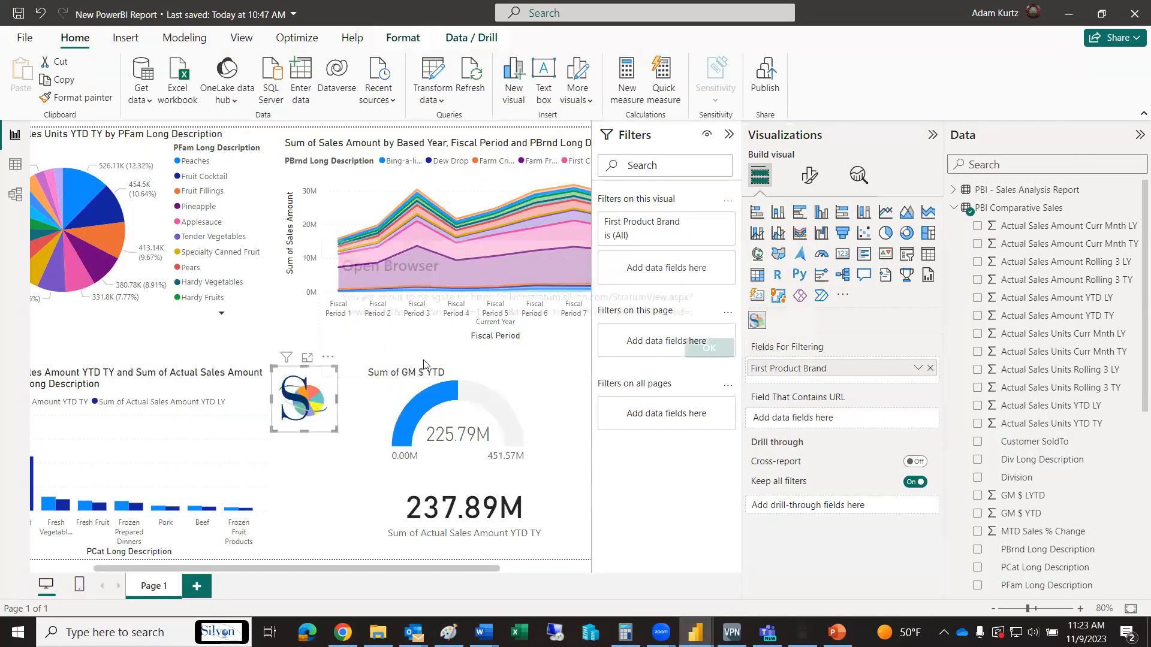
left_click(768, 347)
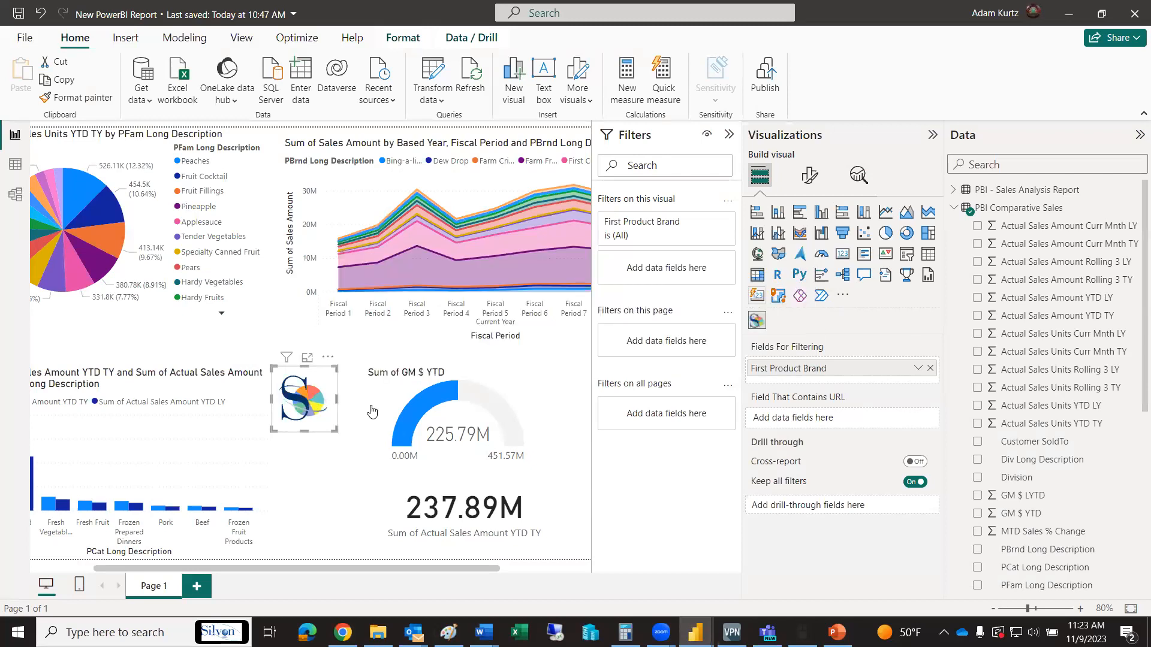
left_click(310, 401)
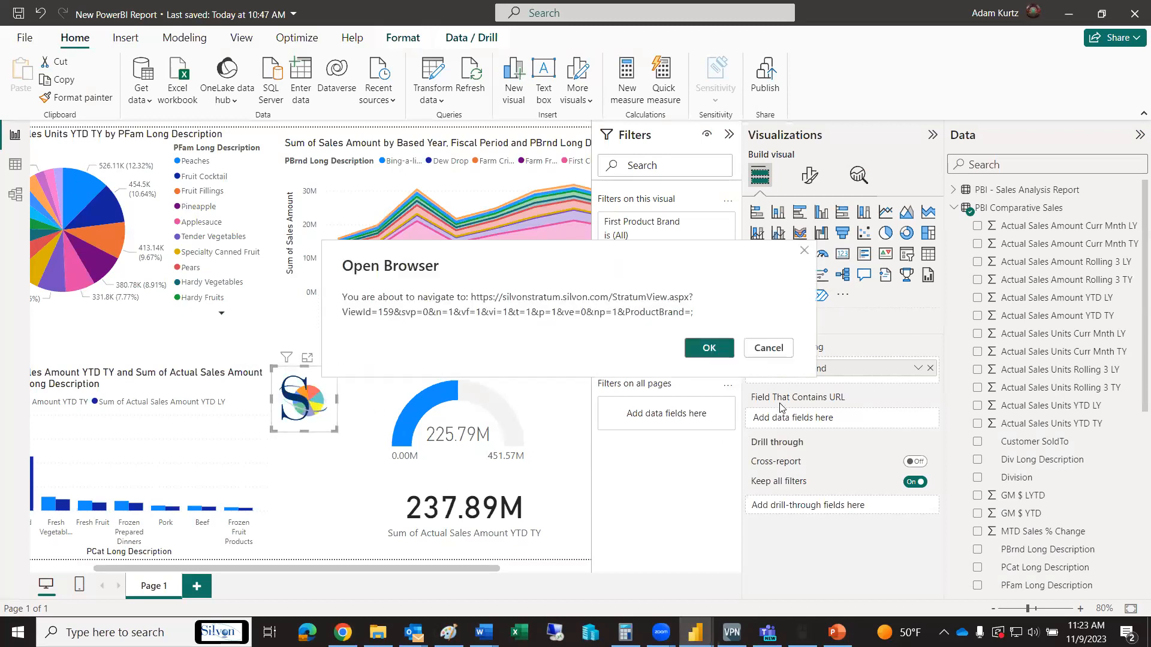
left_click(768, 347)
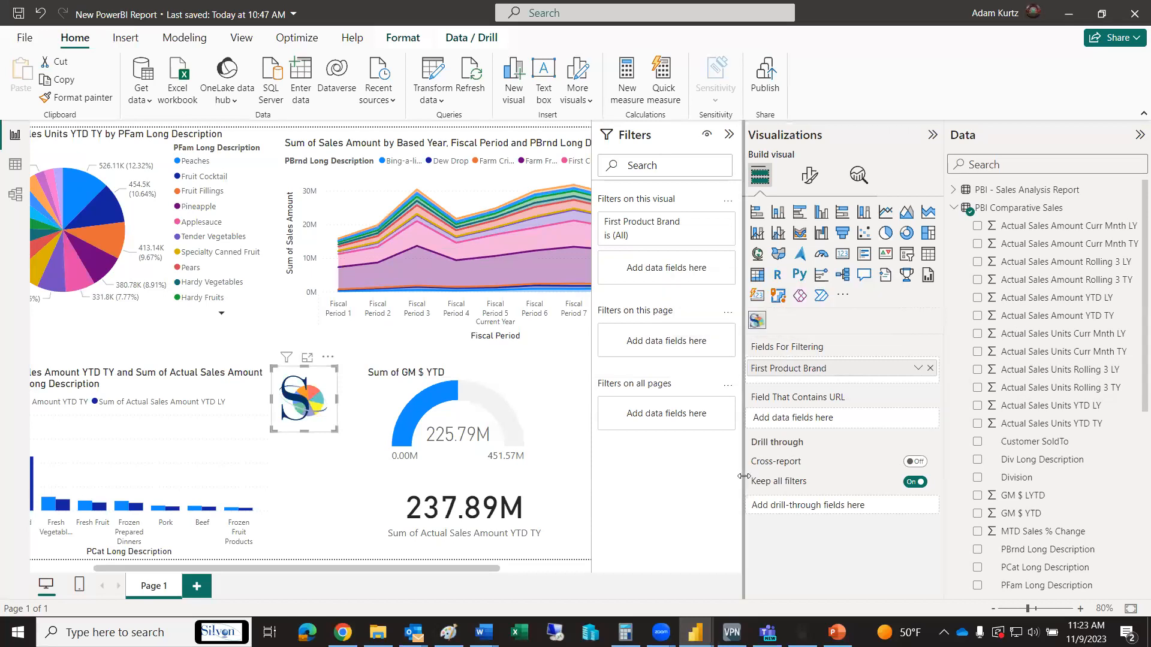
Widen the Visualizations pane, examine the Stratum Details format settings of the Stratum visual, and clear the selection
left_click_drag(742, 476, 695, 473)
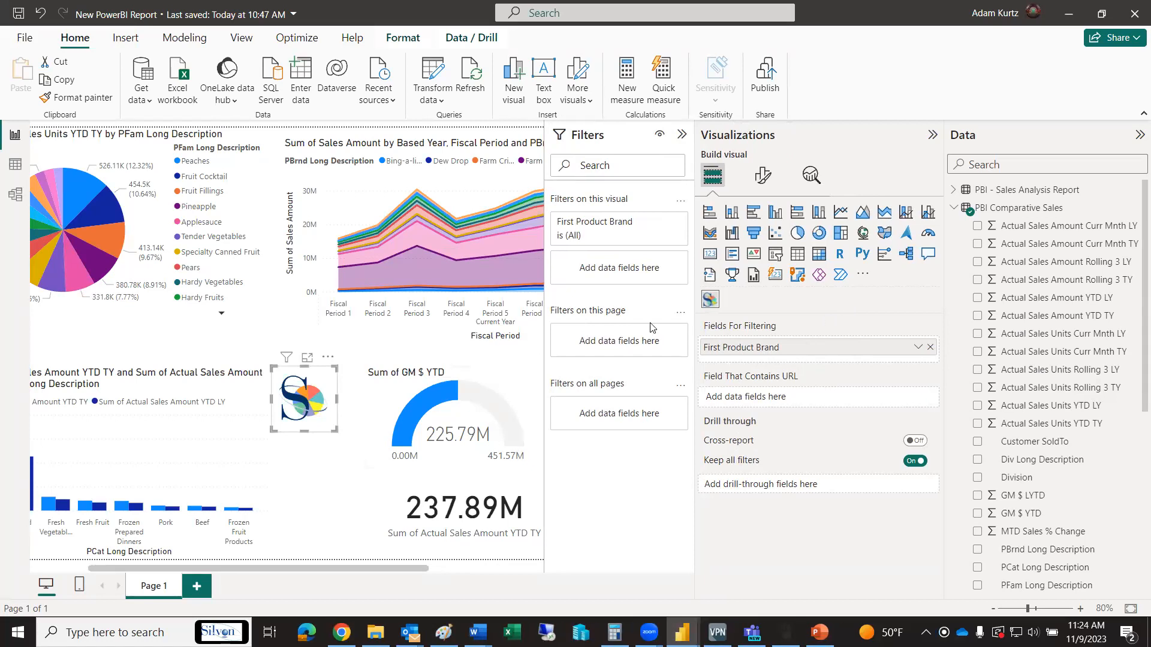
left_click(758, 179)
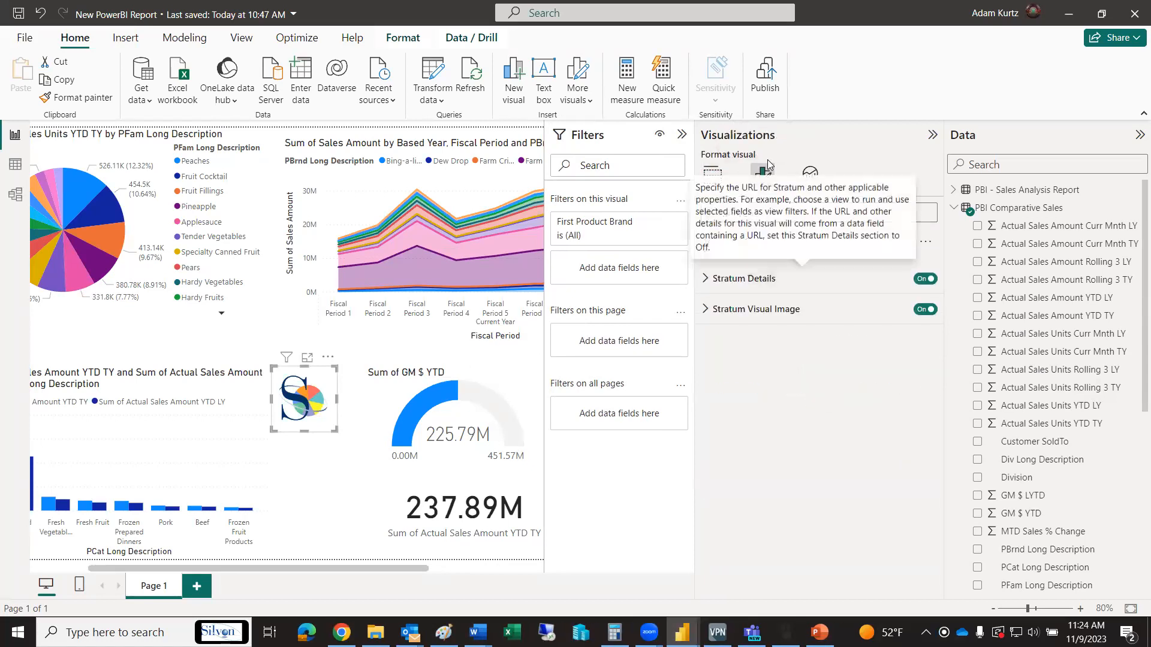
left_click(702, 279)
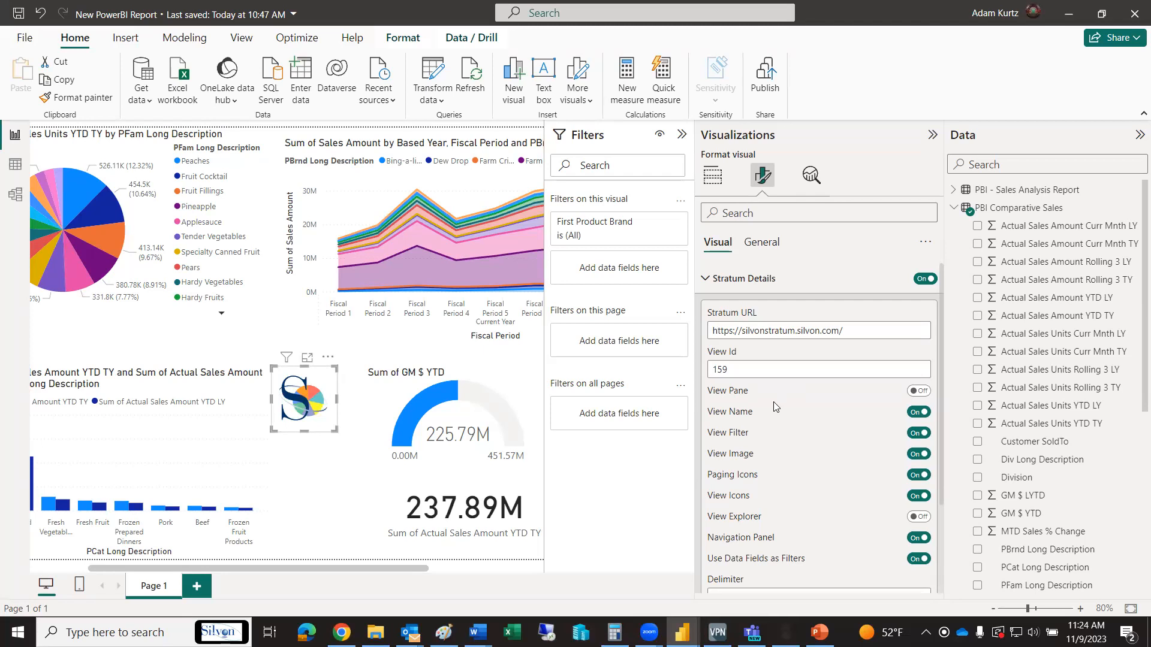
left_click(337, 487)
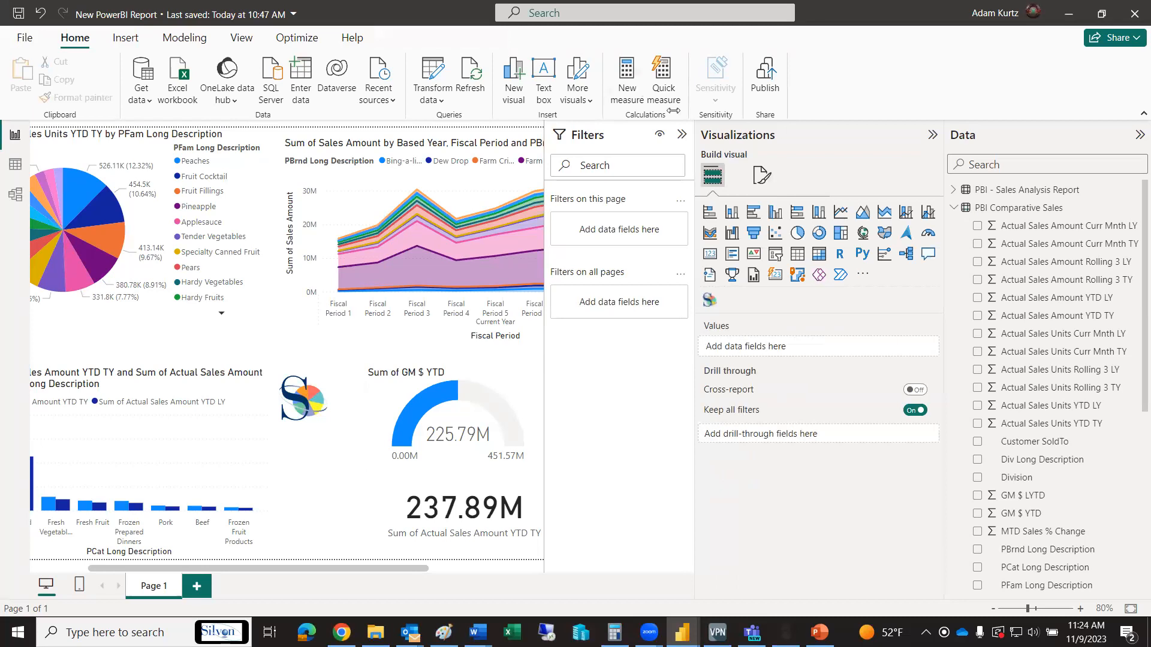
Collapse the Visualizations and Filters panes and cross-filter the page by the Canned Fruit category in the column chart
left_click(932, 134)
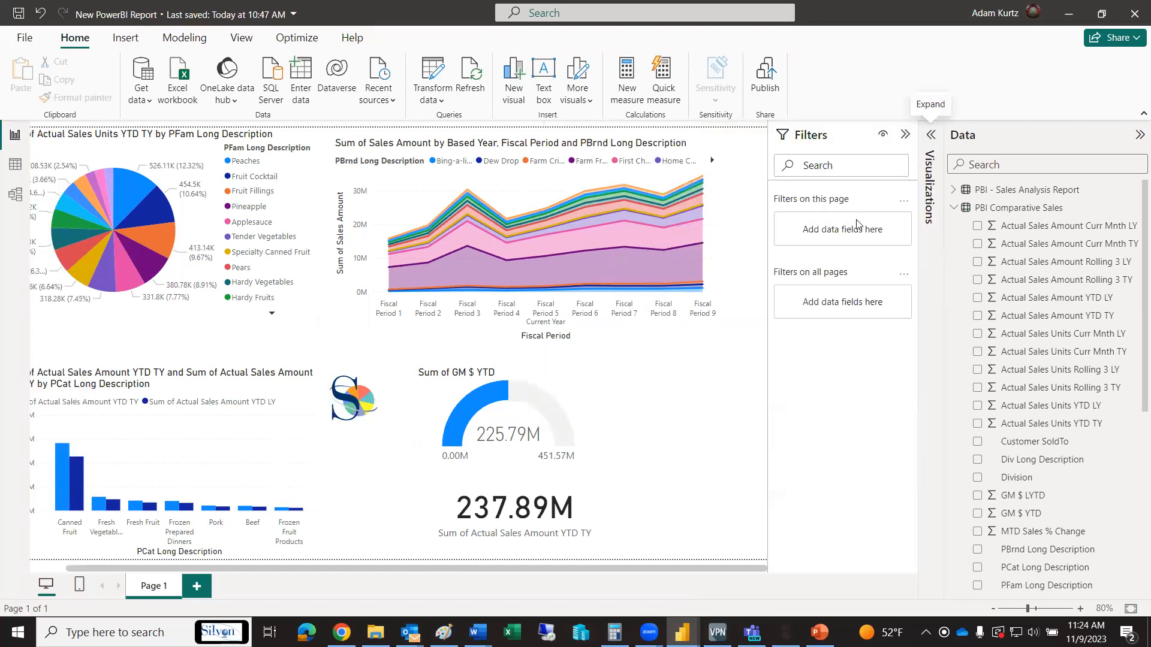
left_click(905, 135)
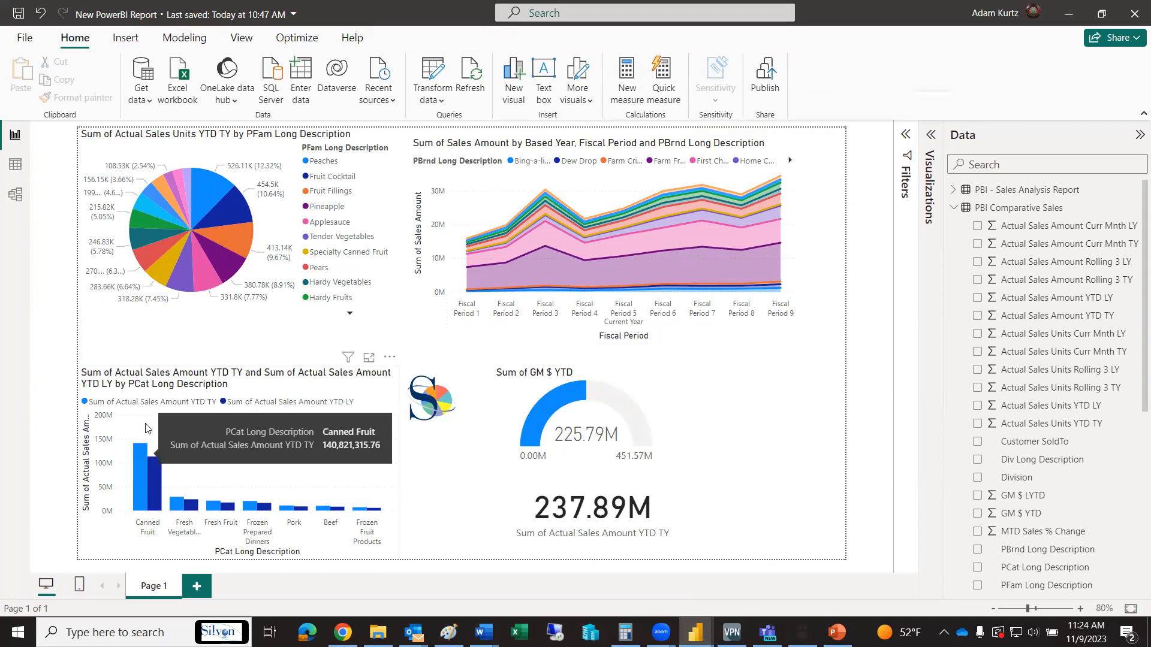
left_click(142, 460)
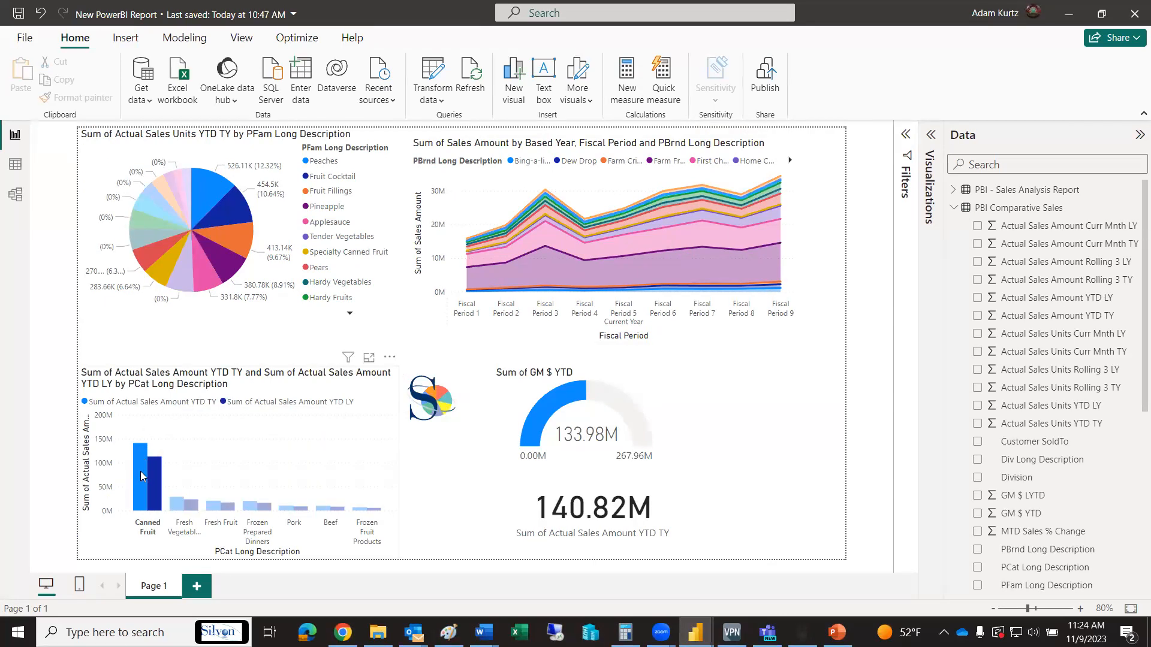
mouse_move(144, 470)
Follow the Stratum visual to the Comparative Sales view in the browser and drill Product Brand 009 down to Region and Customer SoldTo
left_click(431, 403, "ctrl")
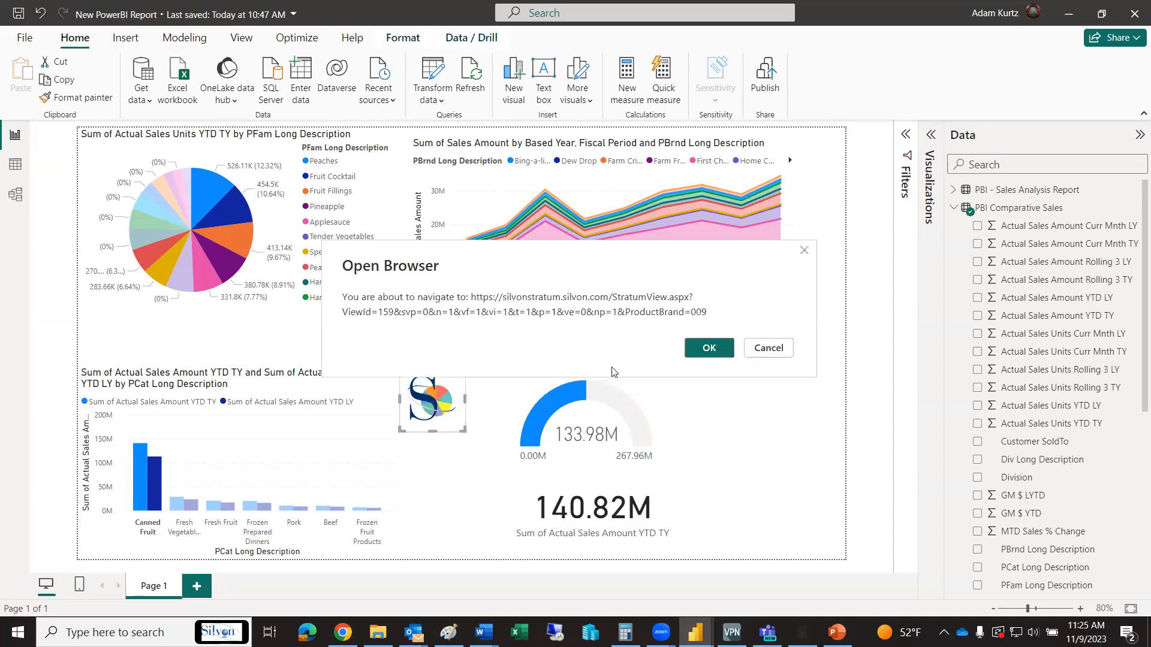
left_click(713, 348)
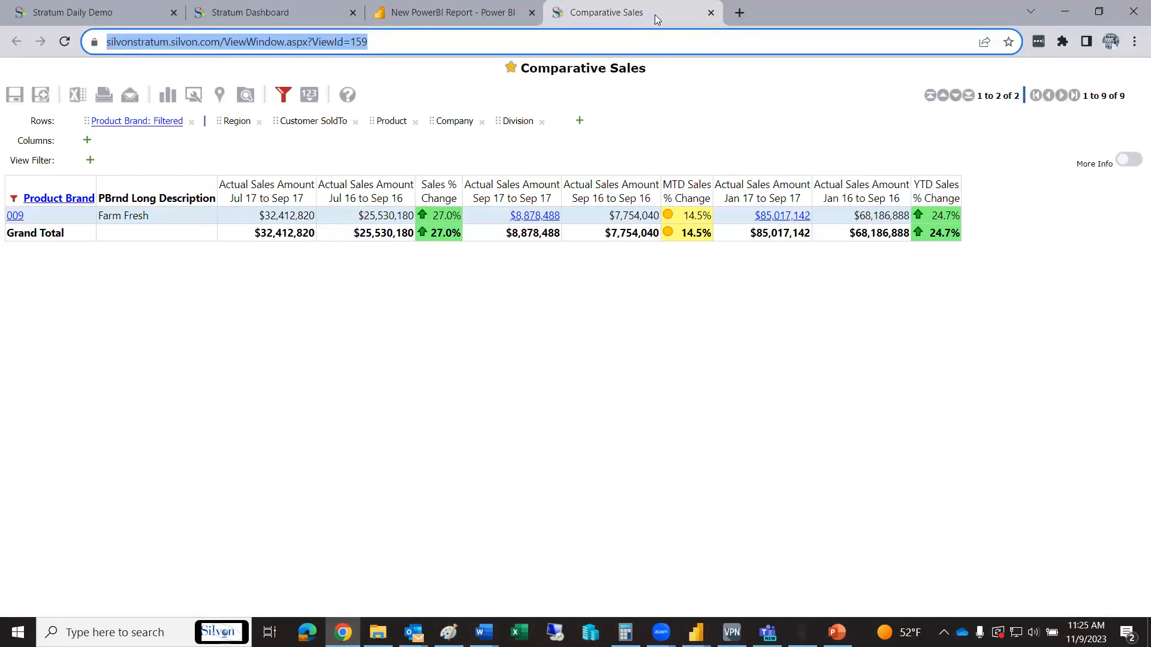
left_click(13, 219)
left_click(243, 202)
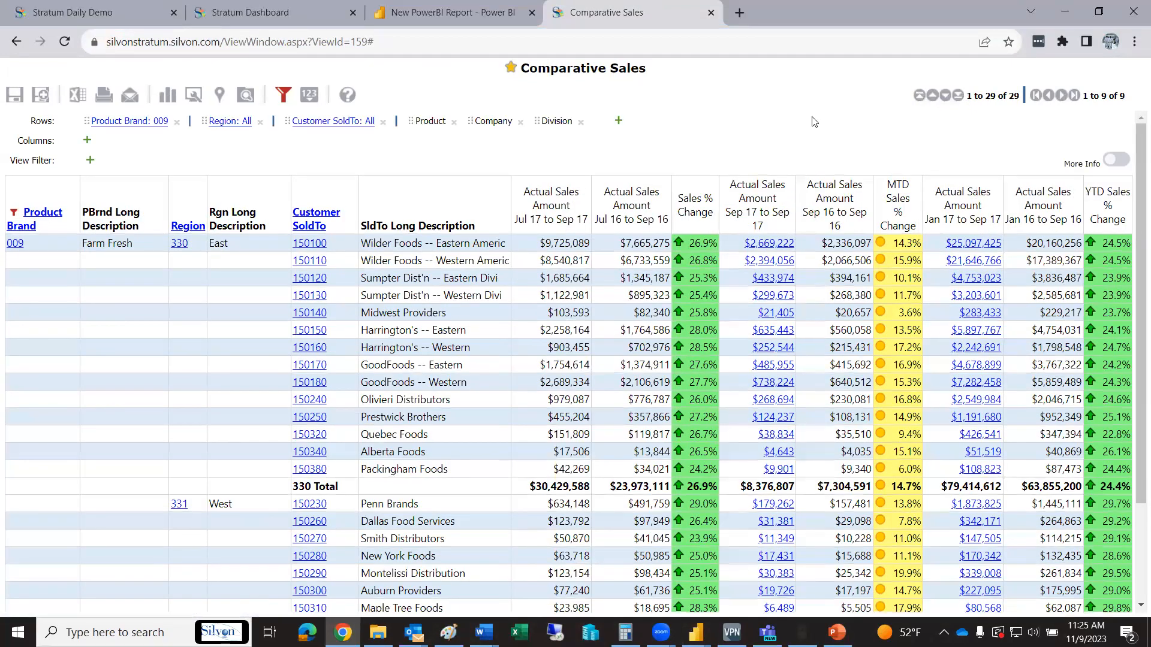
Add the Customer Ship To hierarchy to the view's rows and drill into the first East region customer, Wilder Foods -- Eastern Americ
left_click(618, 123)
left_click_drag(302, 144, 316, 195)
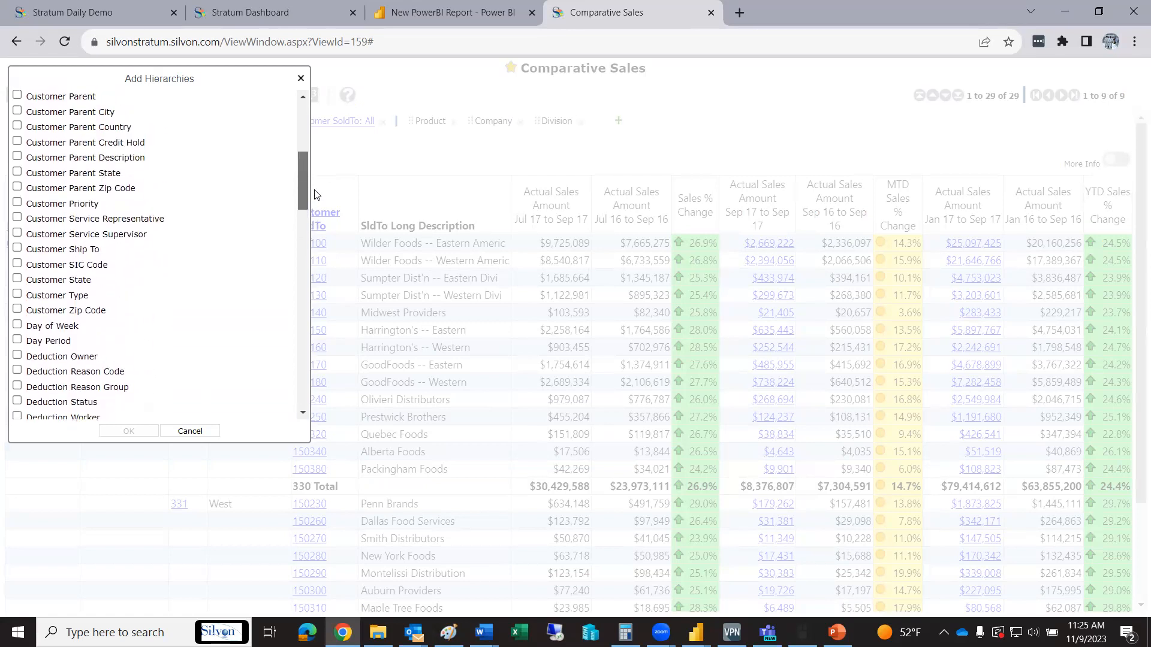
left_click(80, 251)
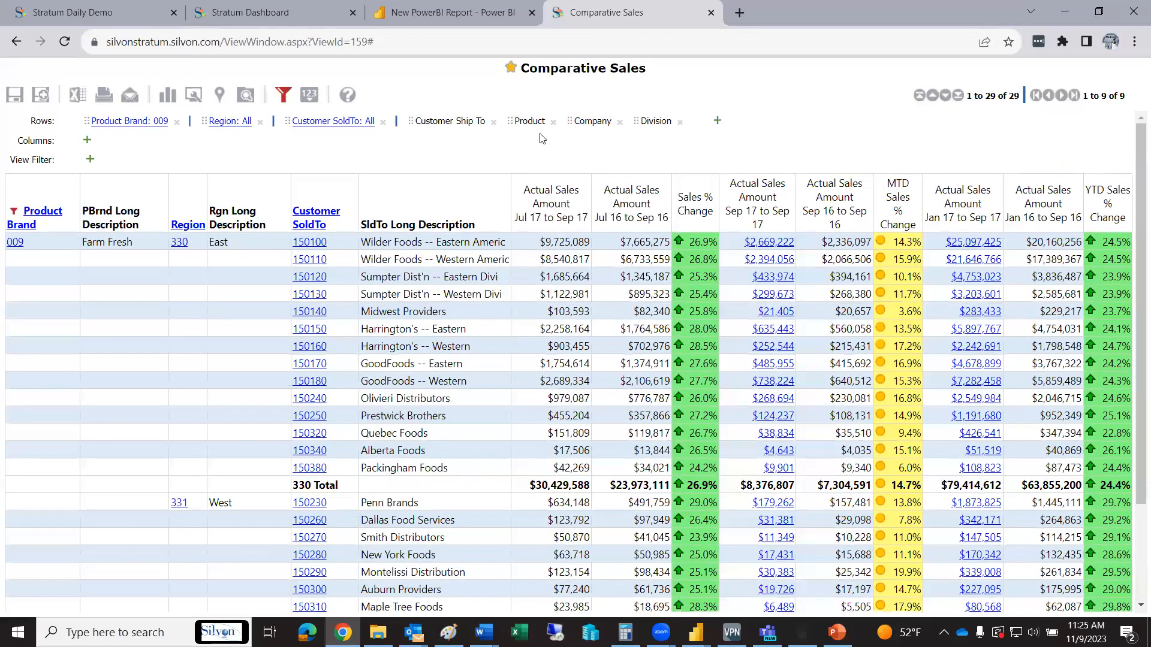
left_click(308, 244)
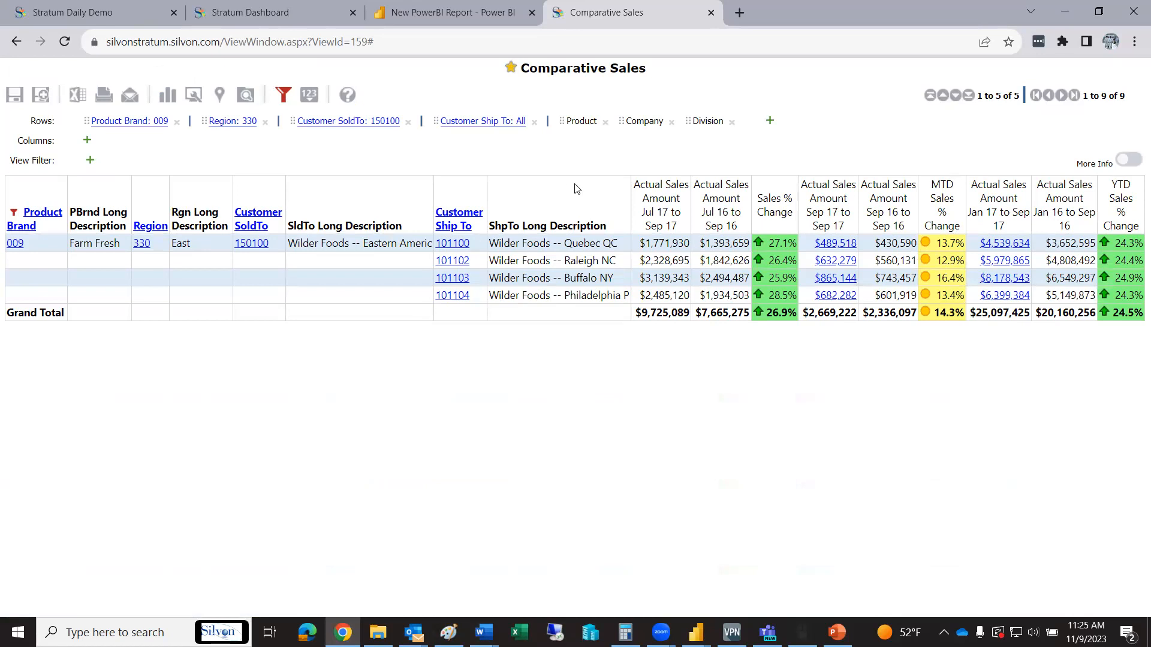
Close the Comparative Sales browser tab and switch back to New PowerBI Report in Power BI Desktop
left_click(710, 13)
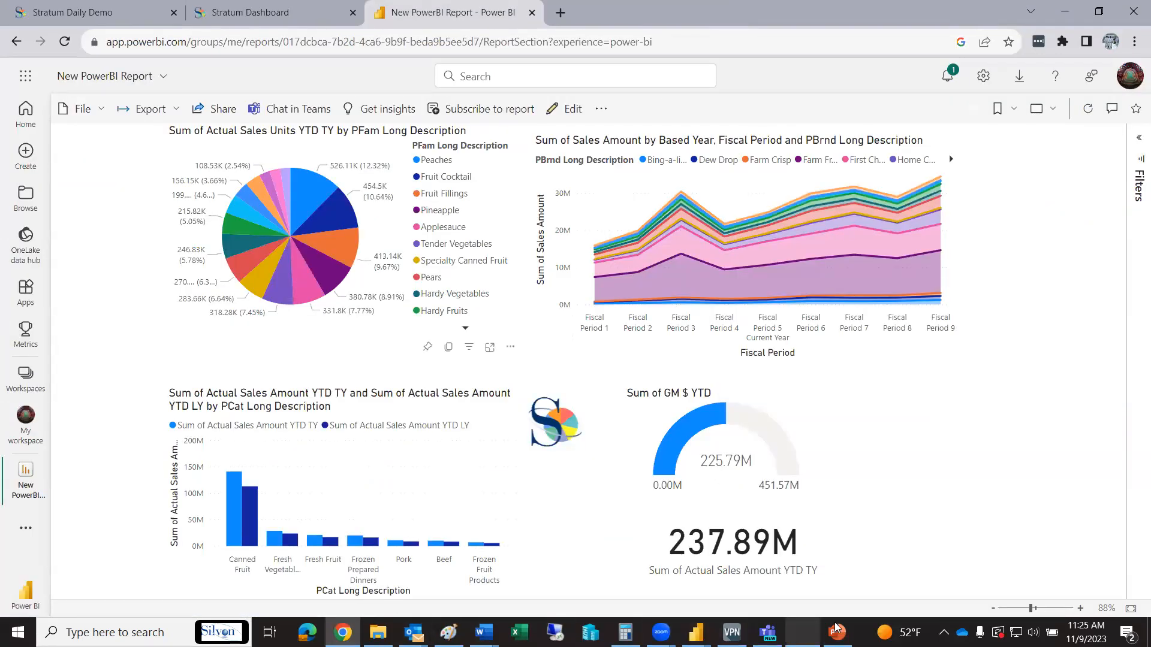
mouse_move(695, 632)
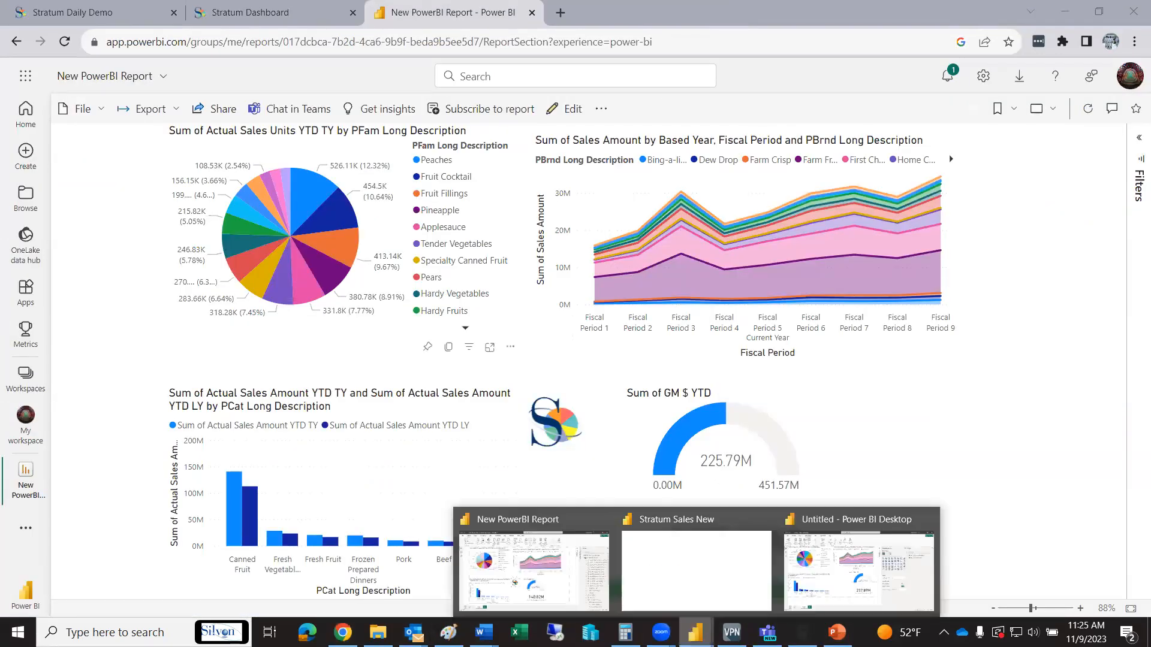
left_click(542, 579)
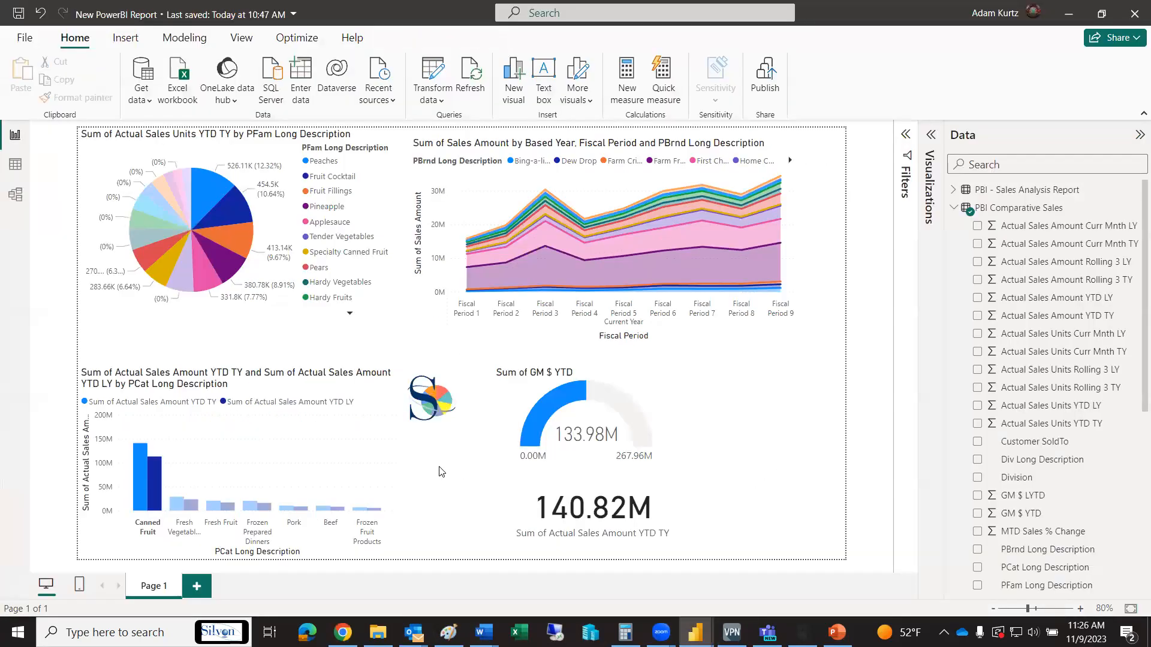
Replace the Canned Fruit cross-filter with the Fresh Vegetables category in the column chart
left_click(135, 468)
left_click(134, 467)
left_click(177, 508)
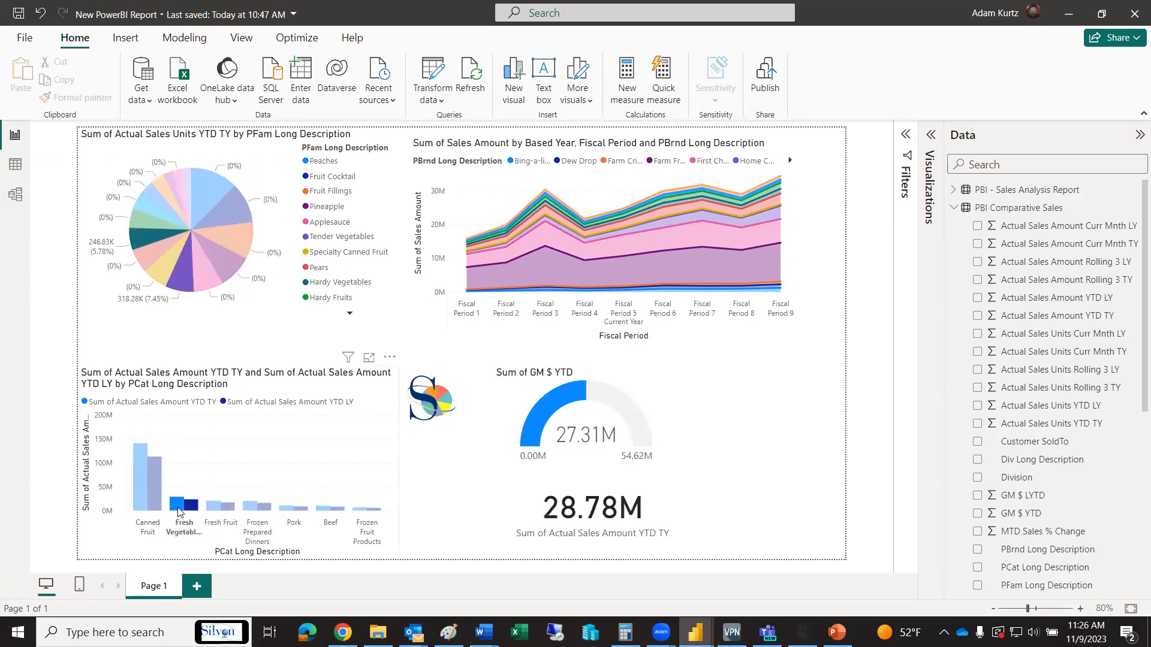
Open the filtered Comparative Sales view from the Stratum visual and drill Product Brand 001 down to Region
left_click(433, 407, "ctrl")
left_click(695, 348)
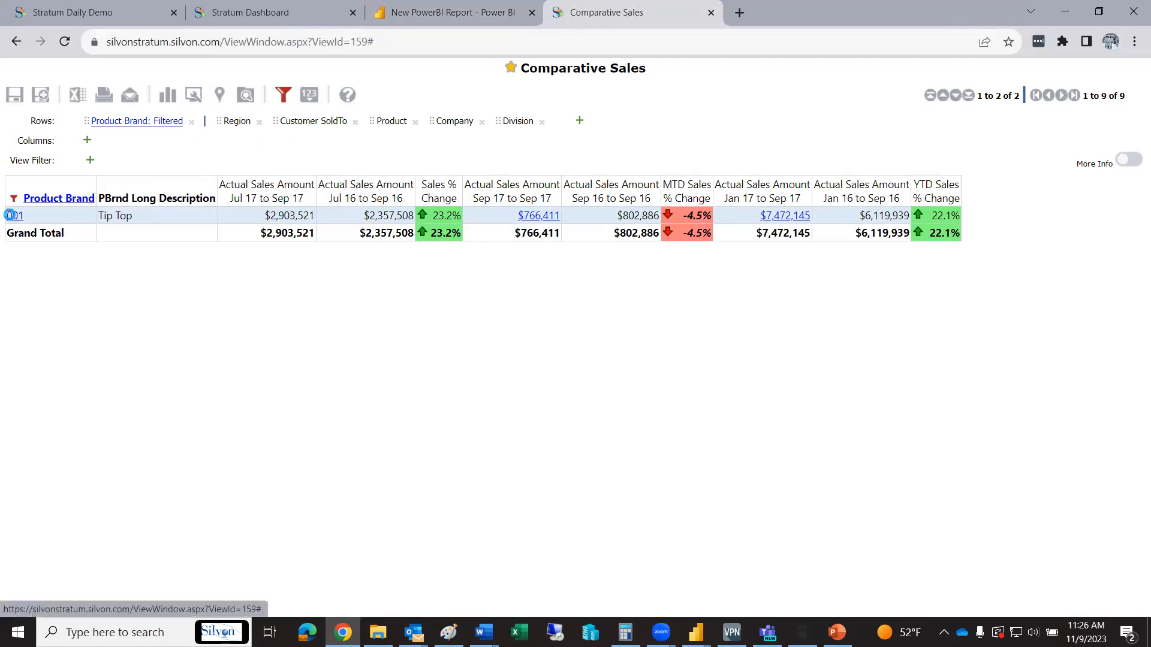
left_click(13, 216)
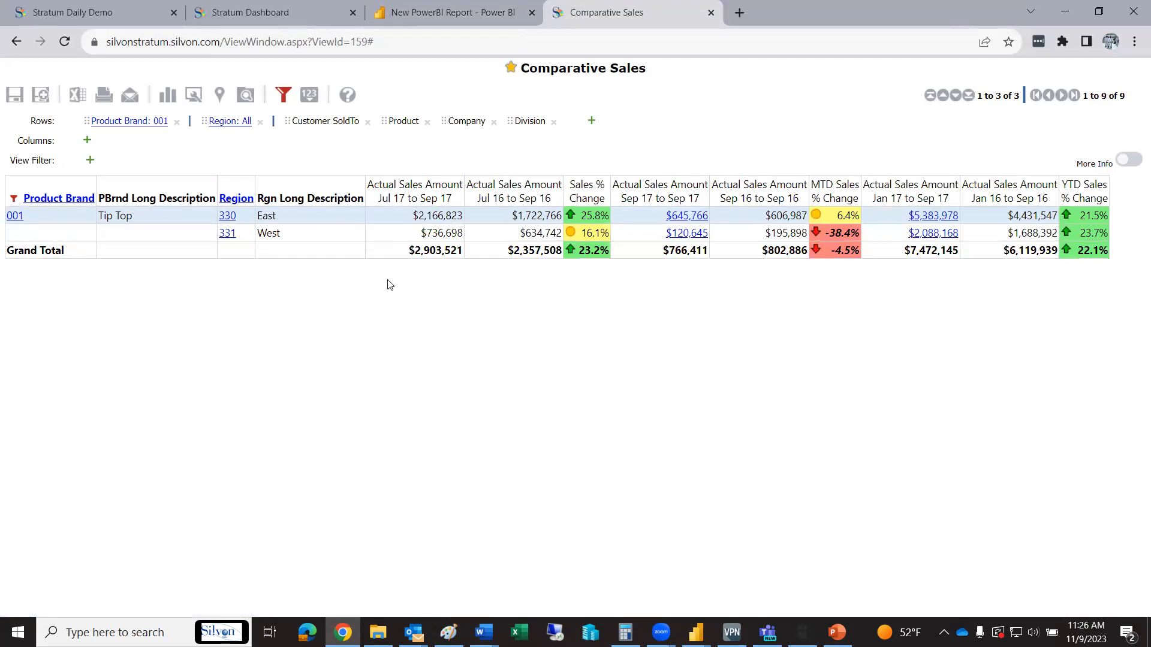
Close the Comparative Sales view opened for Fresh Vegetables and return to New PowerBI Report in Power BI Desktop
left_click(711, 12)
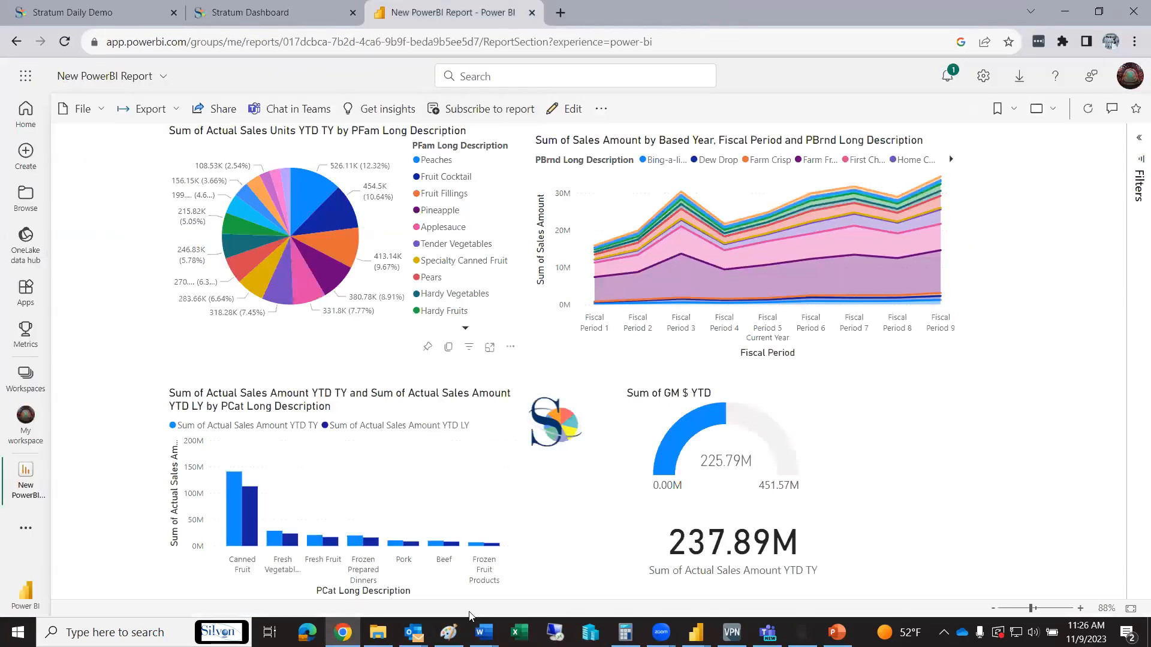
mouse_move(695, 632)
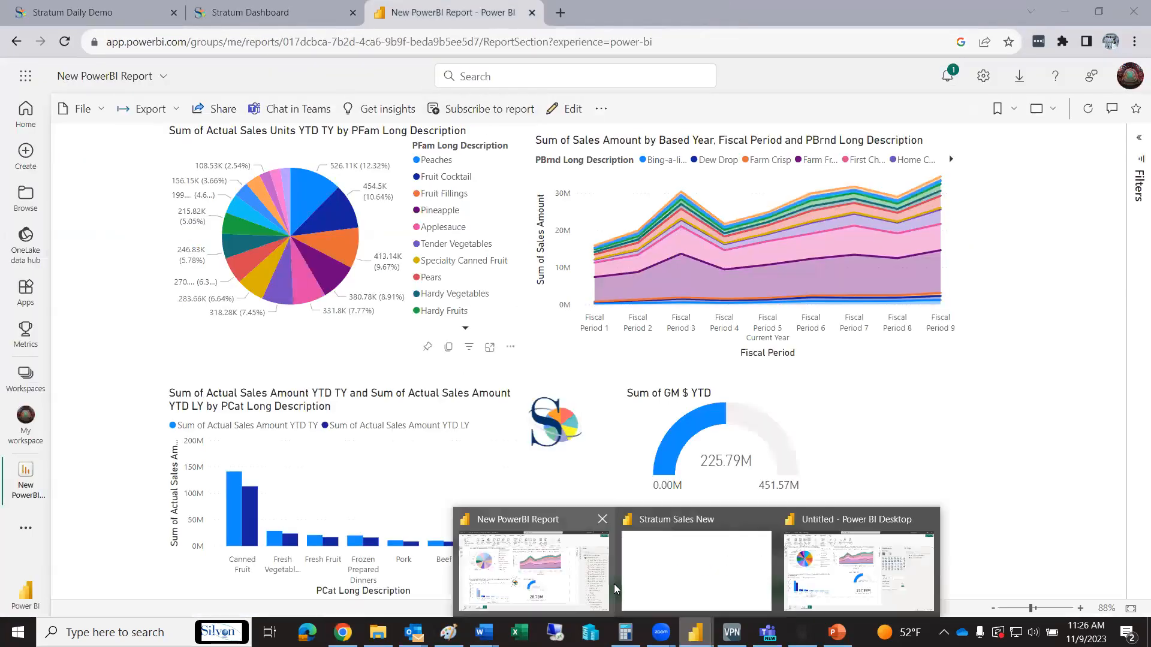
left_click(582, 579)
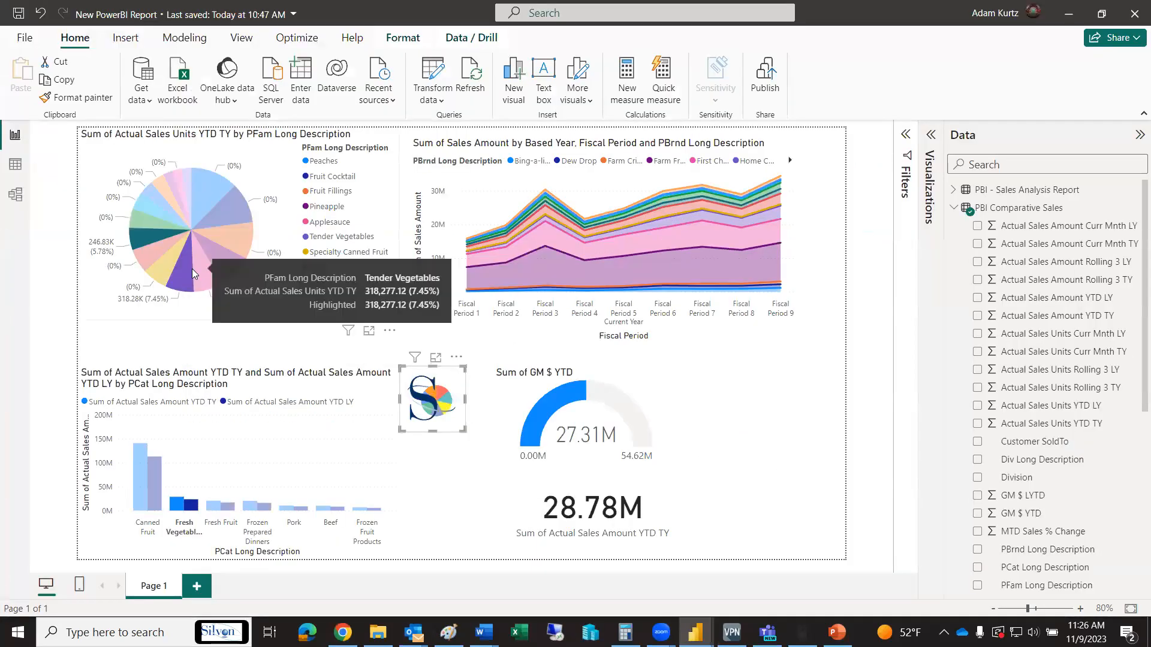
Try the Pears and Fruit Cocktail slices of the product family pie chart and leave the report cross-filtered by Peaches
left_click(171, 241)
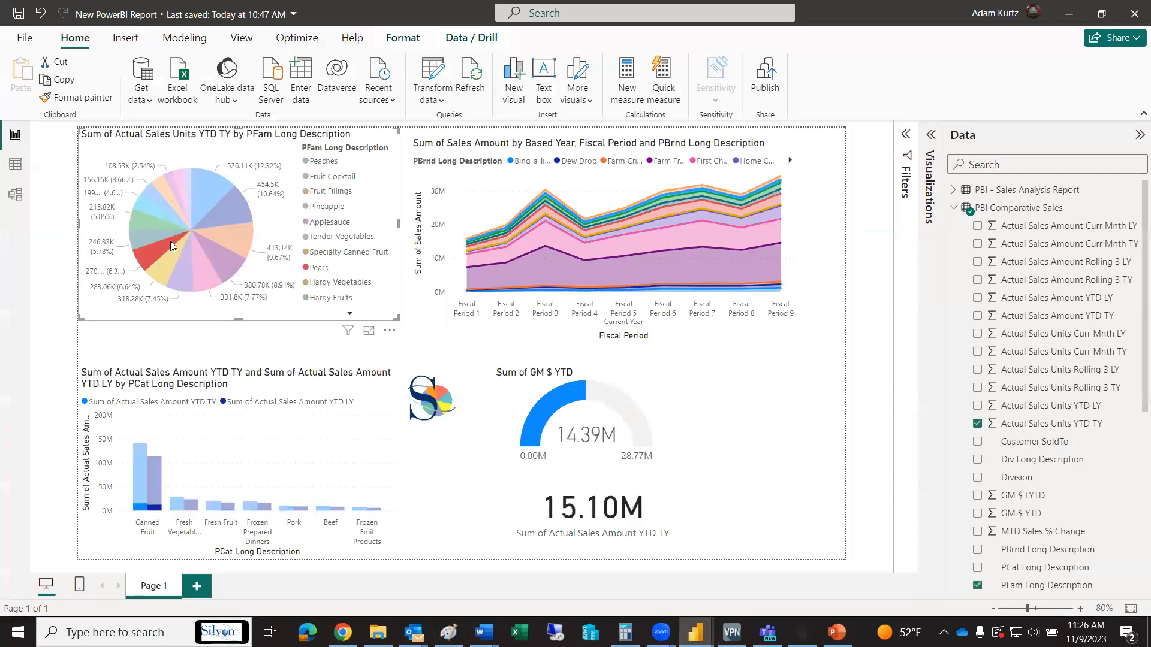
left_click(243, 205)
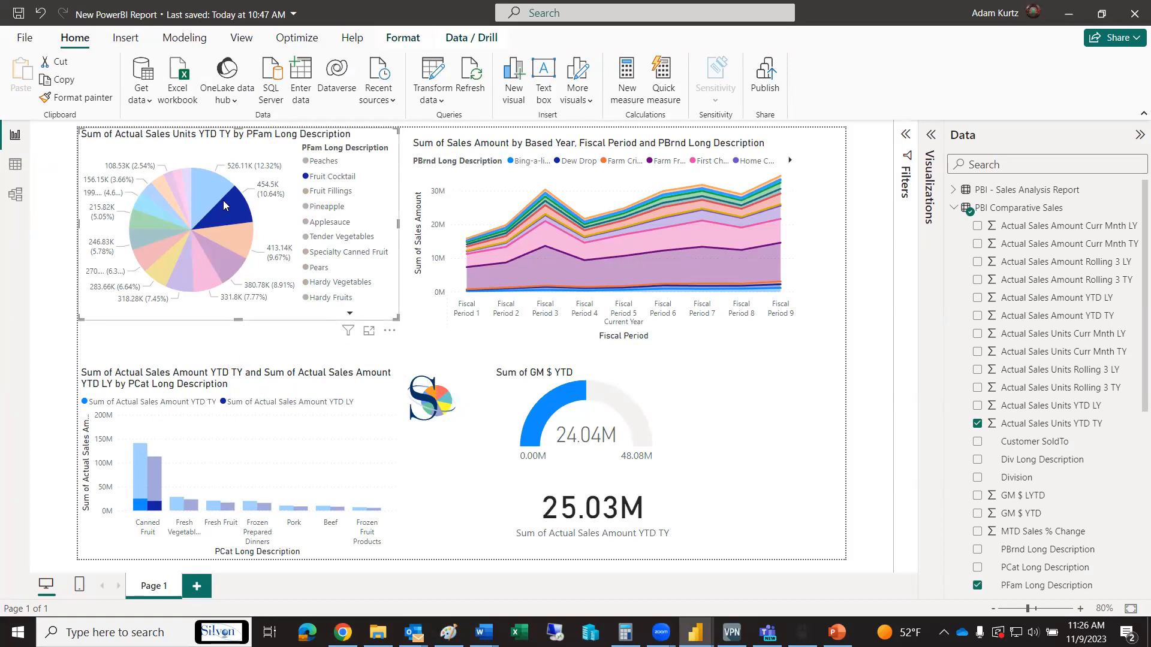
left_click(207, 187)
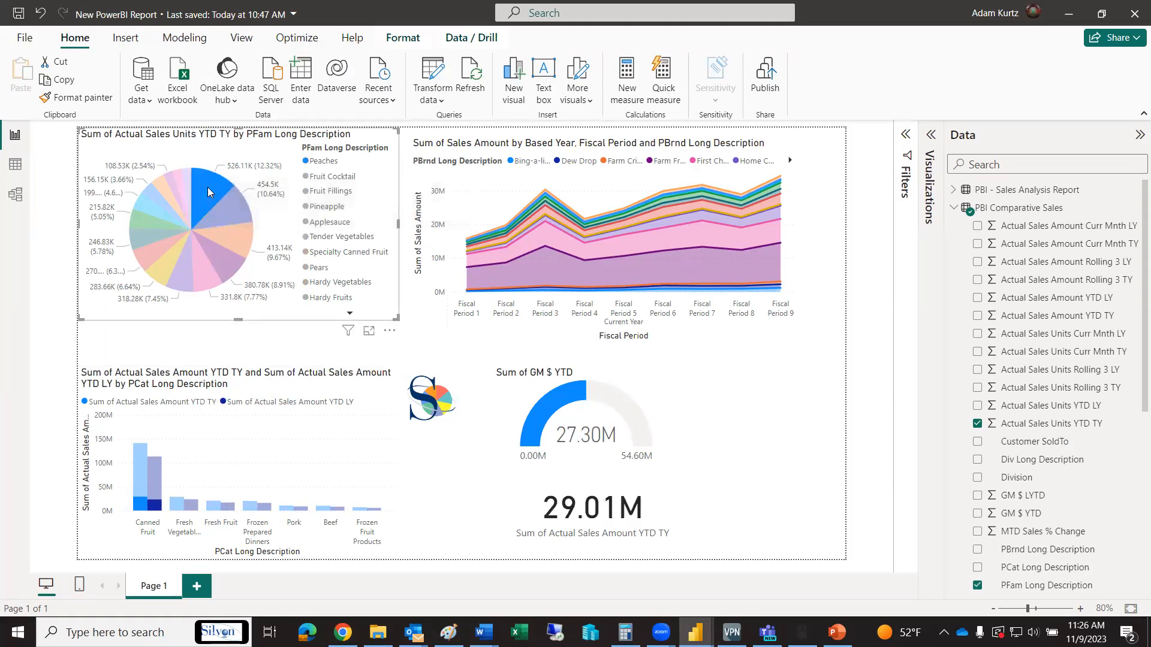
left_click(201, 187)
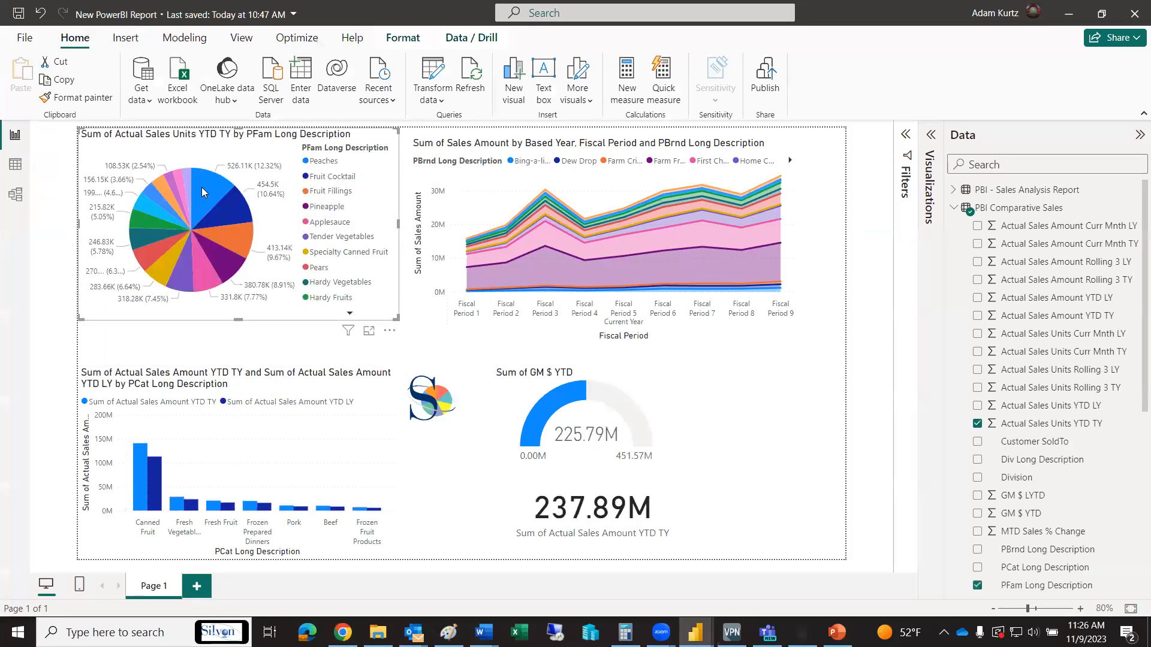
left_click(201, 187)
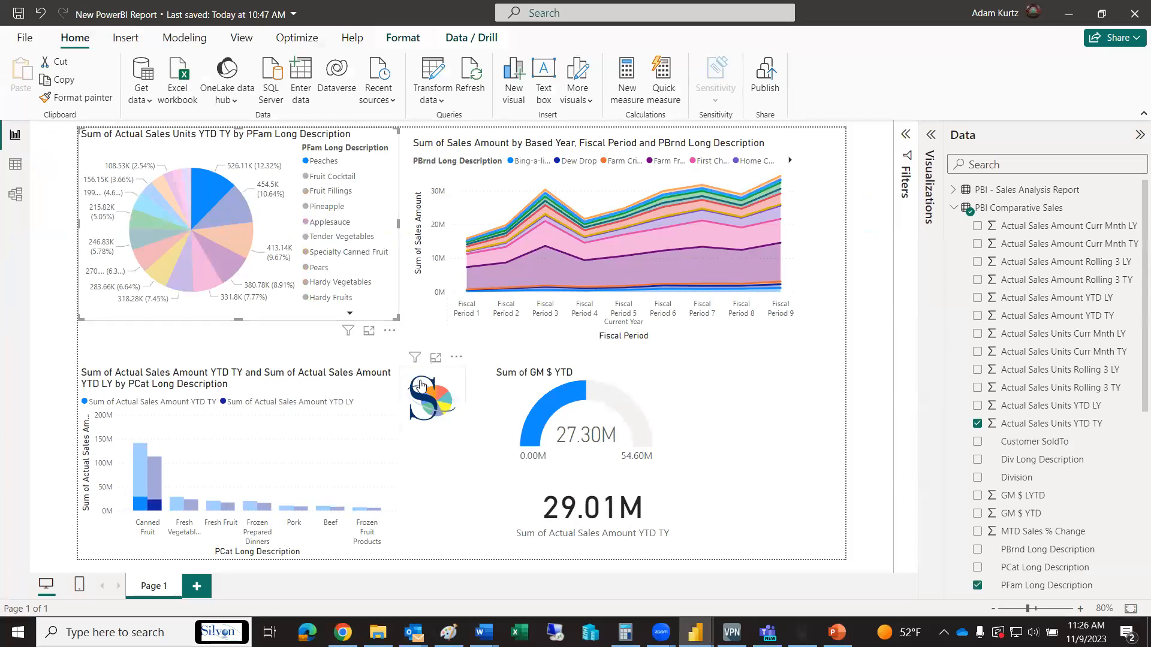
Open the filtered Comparative Sales view from the Stratum visual and add the Product Family hierarchy to its rows
left_click(425, 397, "ctrl")
left_click(709, 348)
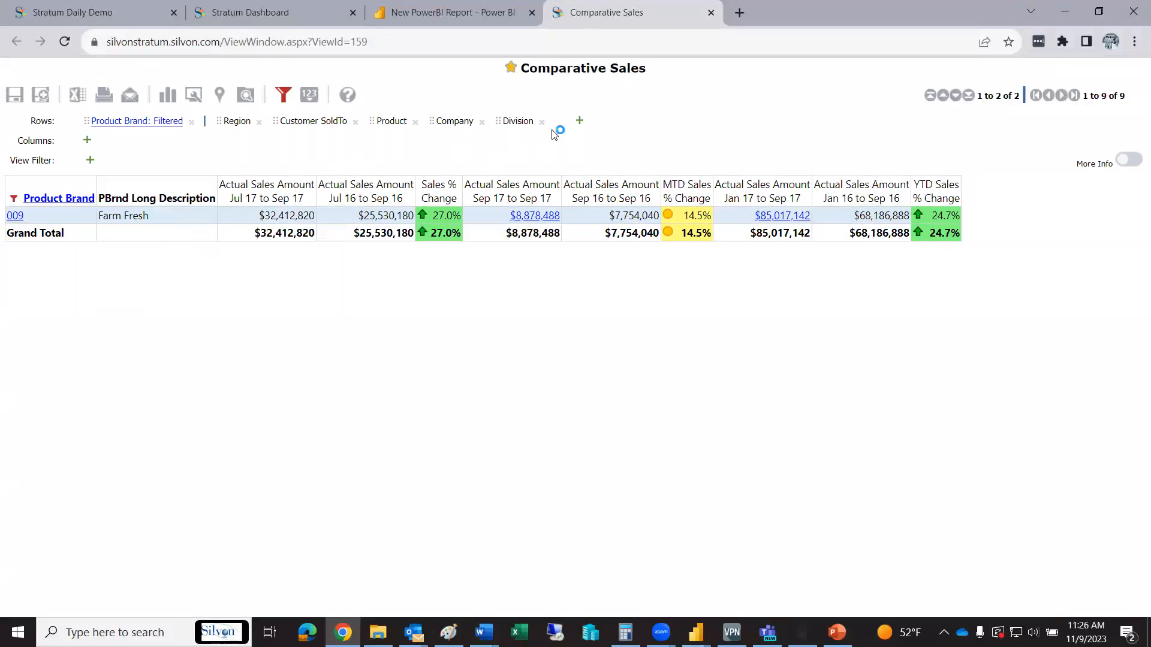
left_click(579, 121)
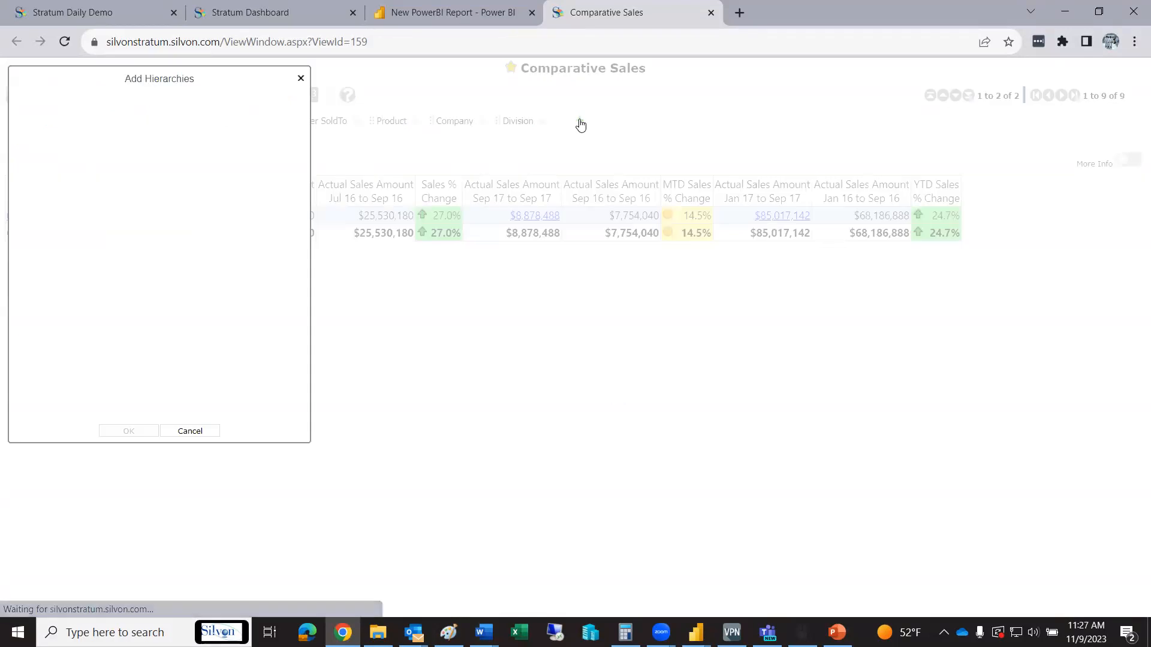
left_click_drag(302, 155, 324, 309)
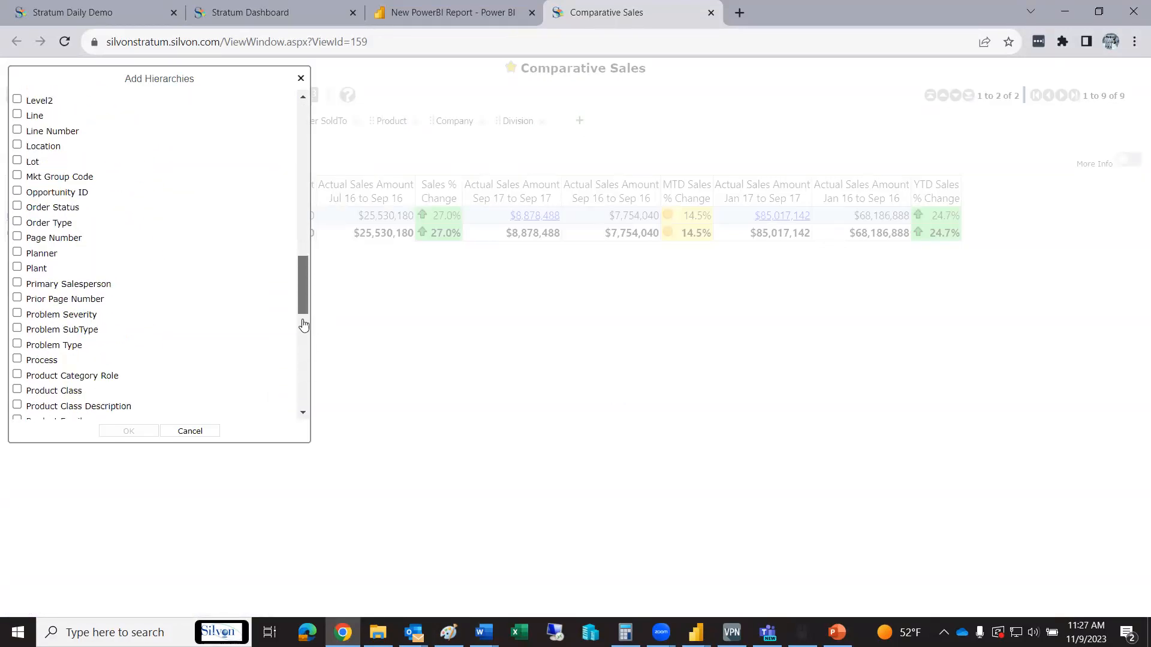
left_click(304, 376)
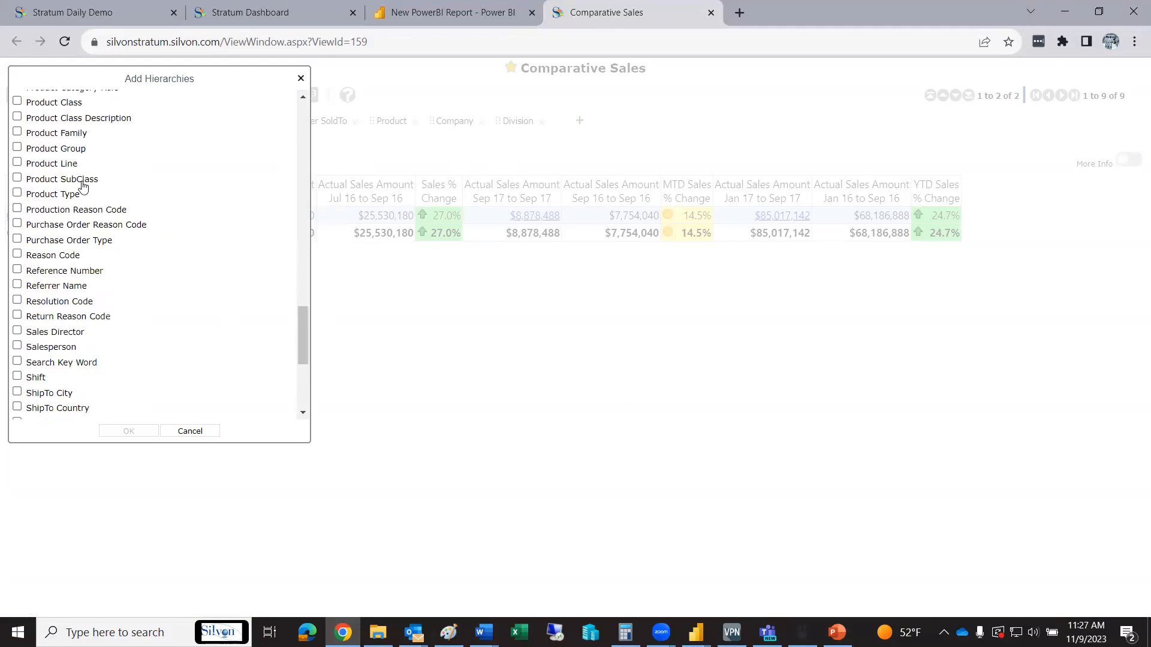
left_click(54, 133)
left_click(128, 431)
Drill Product Brand 009 and its Peaches family down to Region, and move Product Family ahead of Product Brand in the rows
left_click(15, 214)
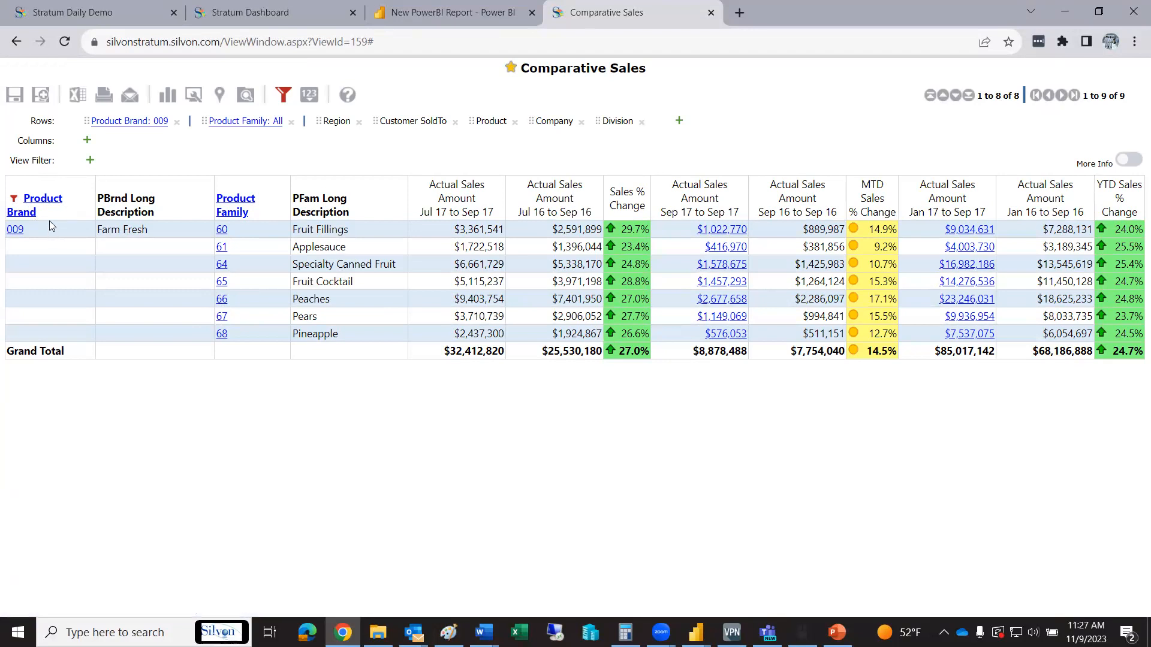
left_click(364, 312)
left_click(223, 299)
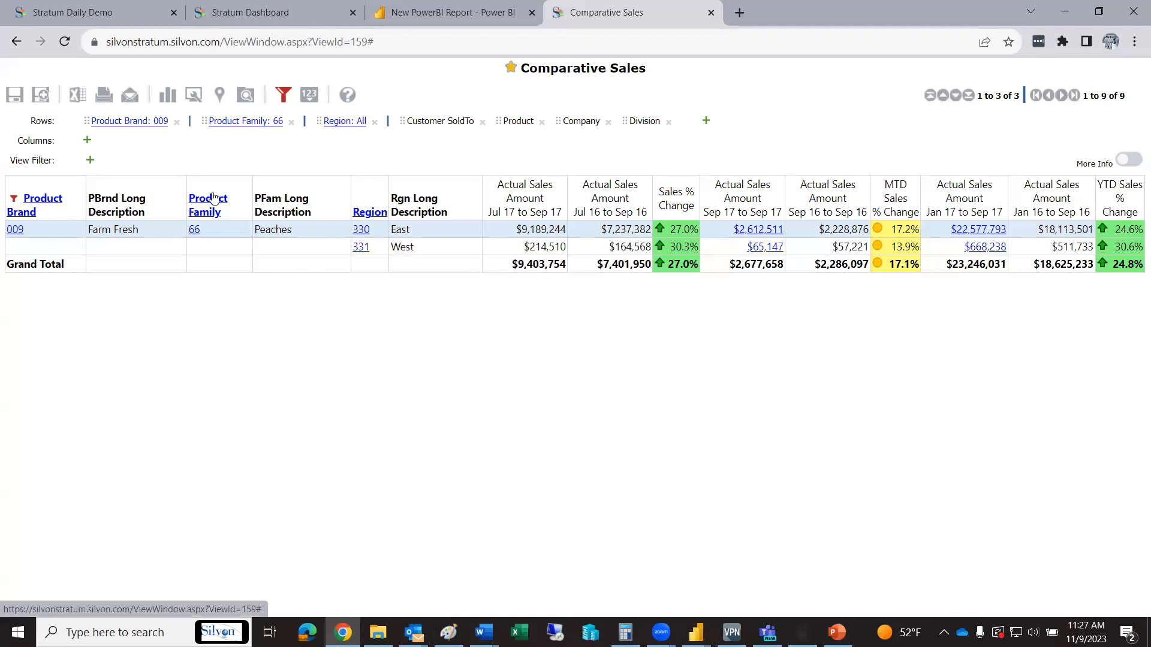
left_click_drag(213, 198, 45, 123)
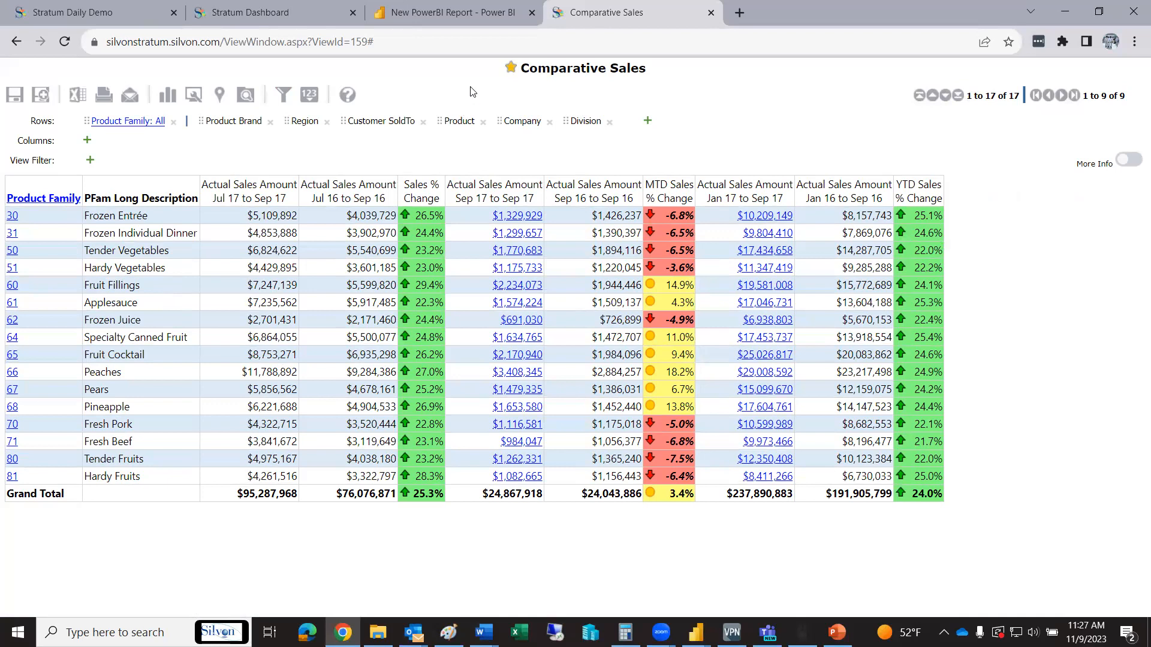
Close the Comparative Sales view and switch to the Untitled report in Power BI Desktop to view its Publish command
left_click(710, 13)
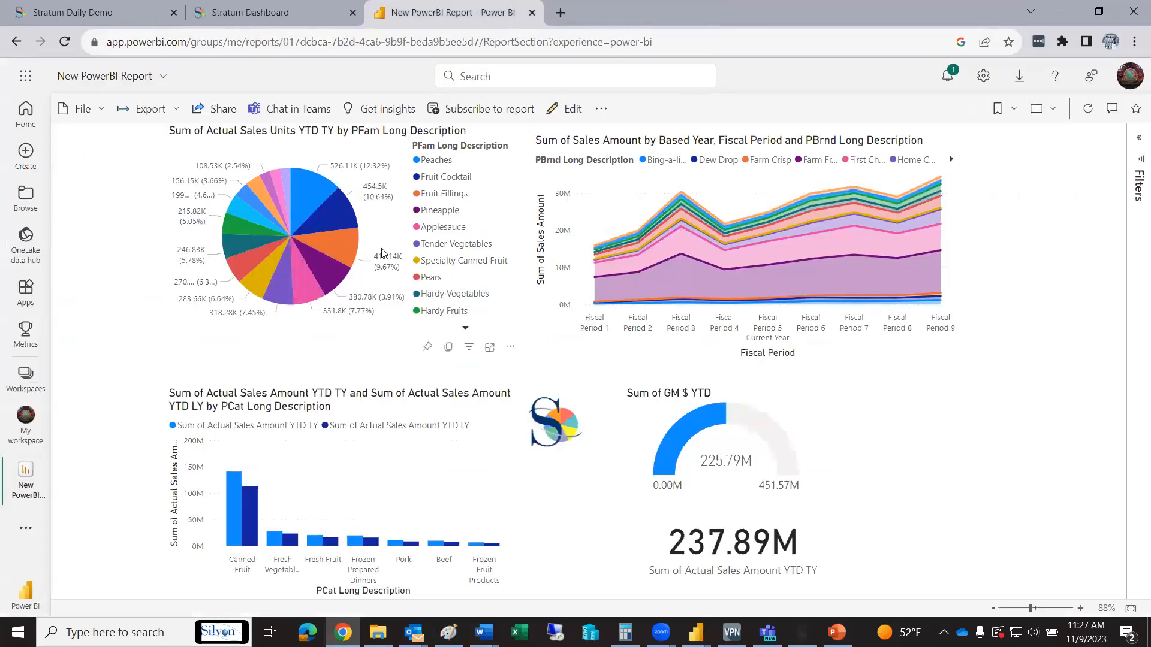
left_click(313, 20)
left_click(460, 15)
left_click(695, 632)
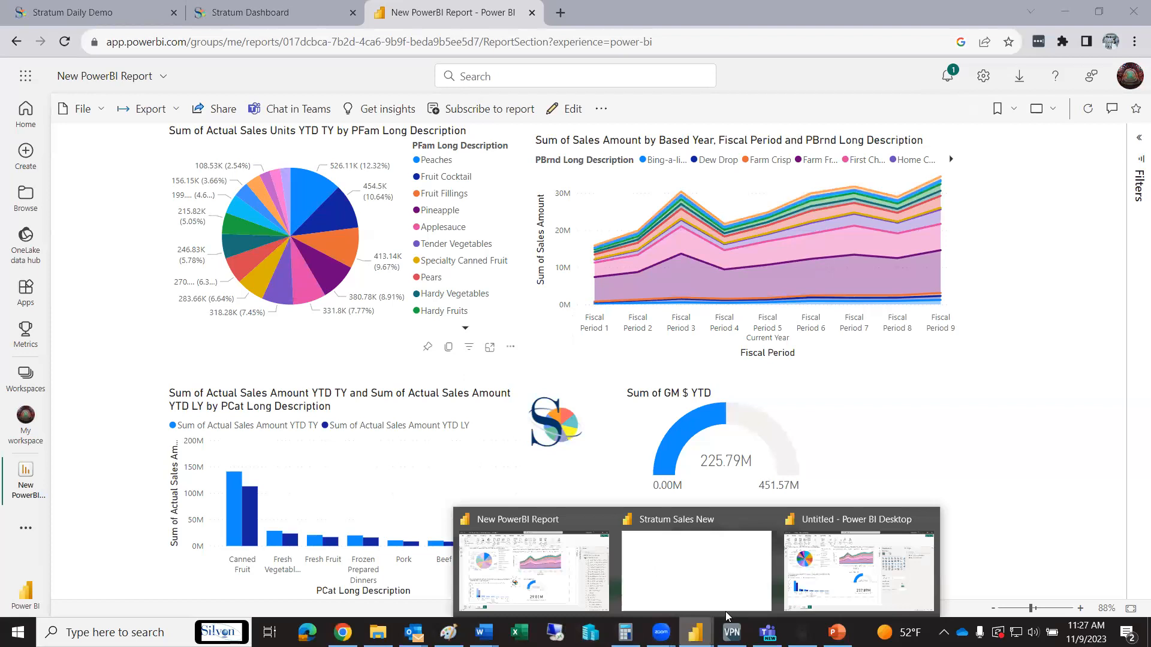
left_click(863, 590)
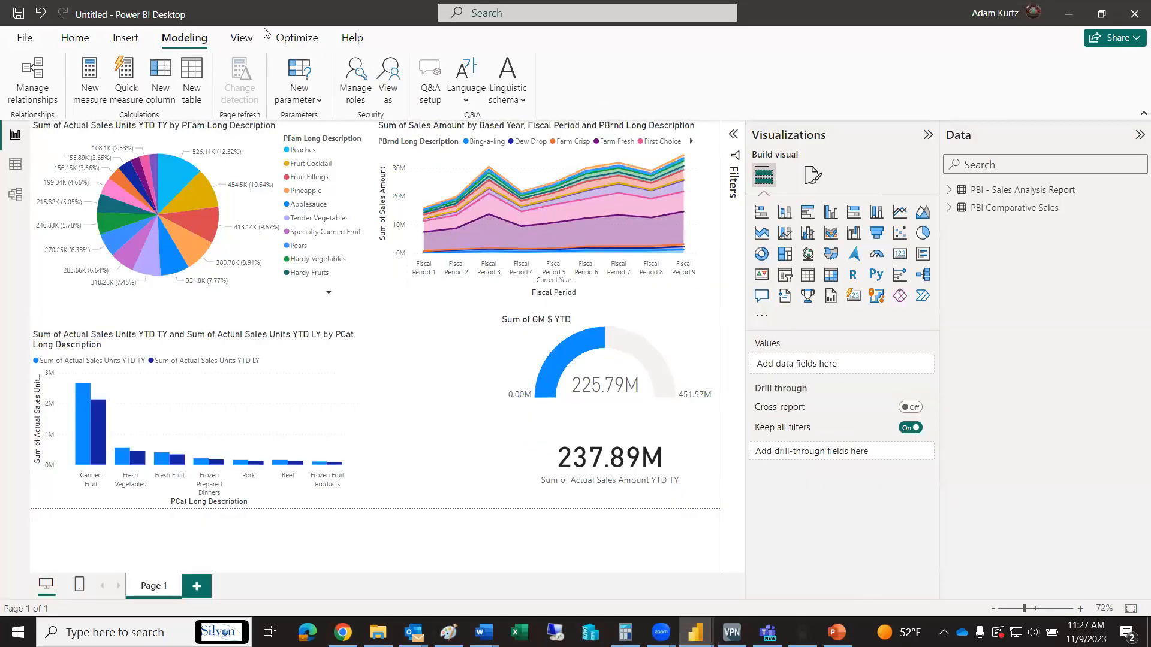
left_click(87, 38)
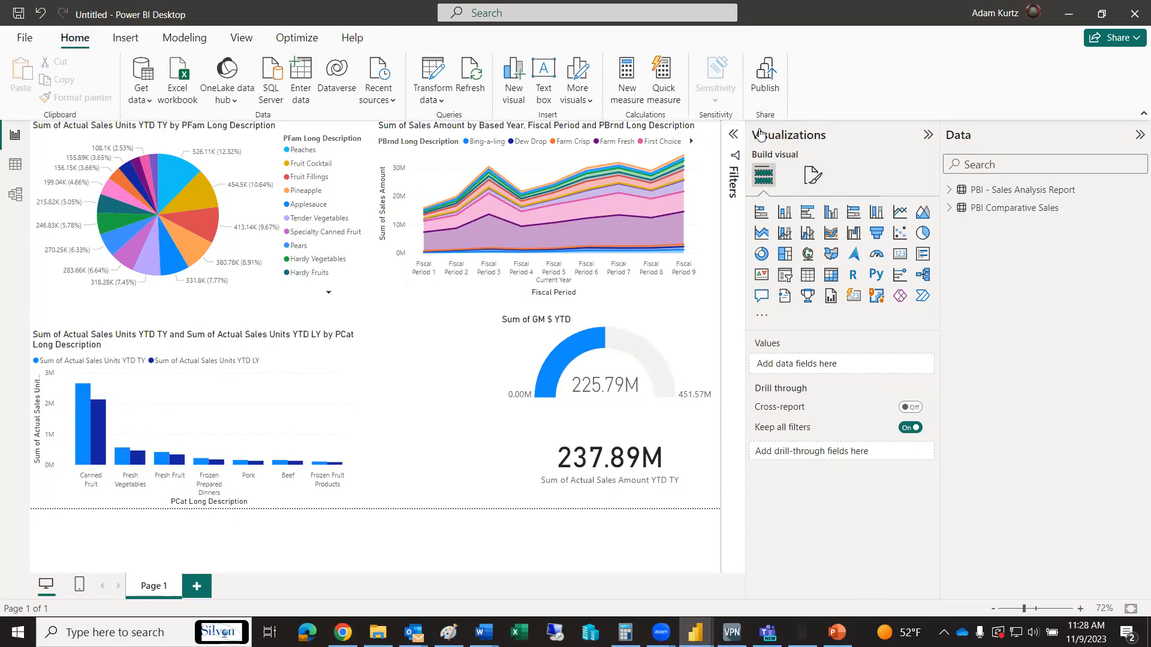
Switch to New PowerBI Report in the browser and cross-filter it by Pineapple, replacing that with the Canned Fruit category
left_click(342, 632)
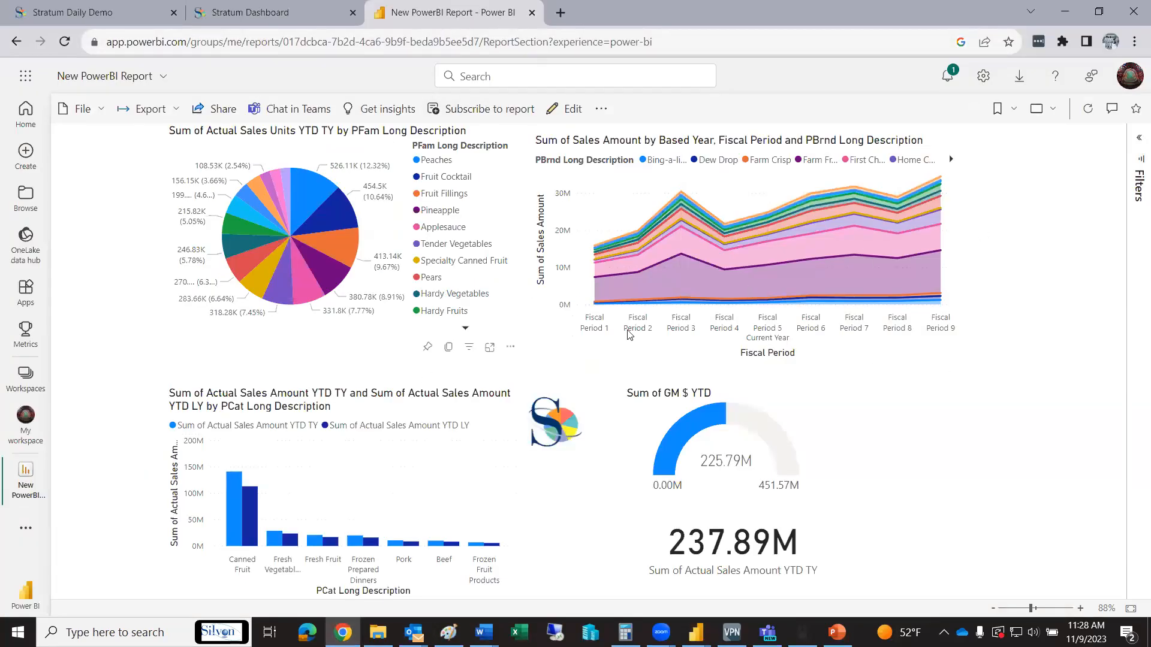
left_click(334, 279)
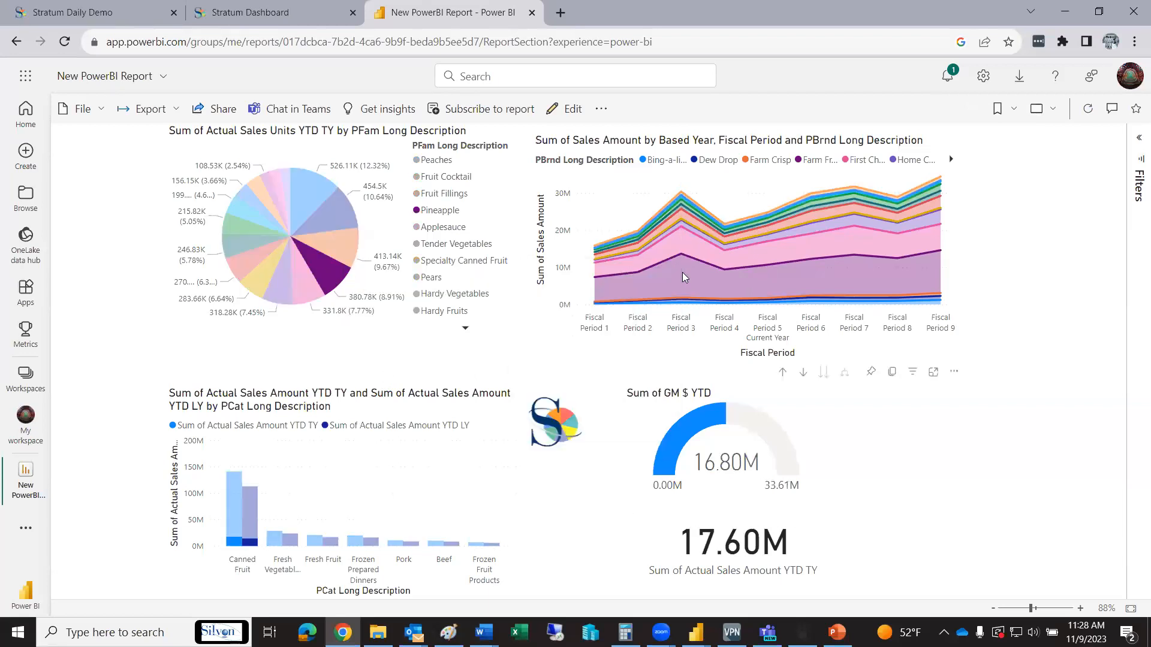
left_click(249, 494)
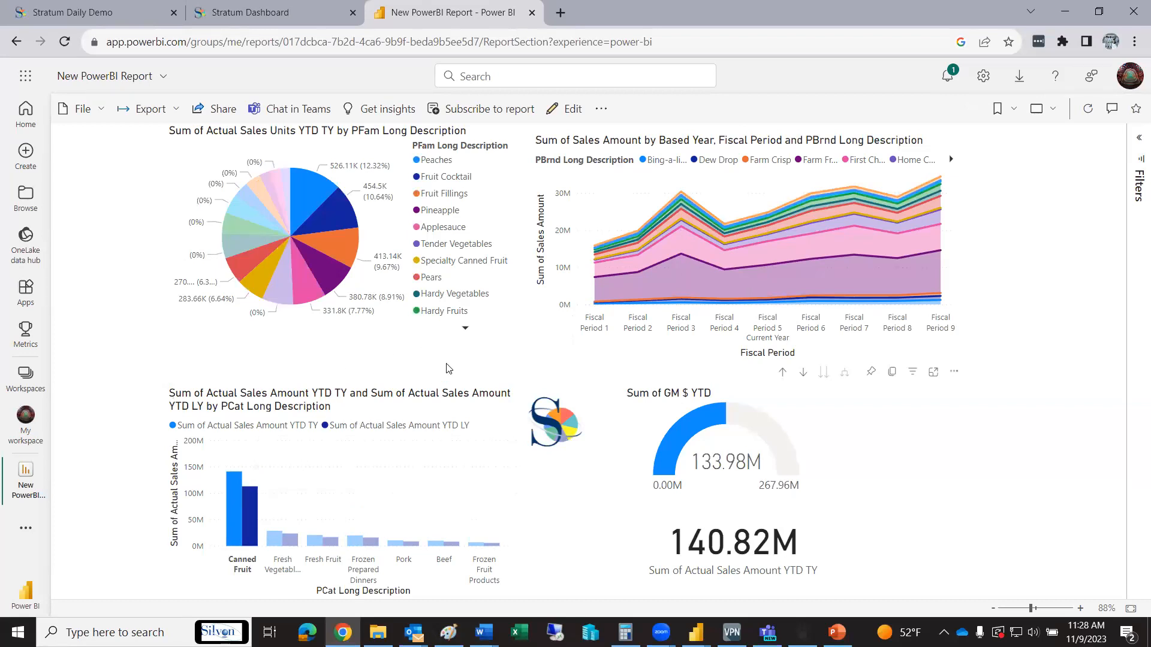
Display the report's secure embed code for a website or portal, select the embed link and close the dialog
left_click(81, 109)
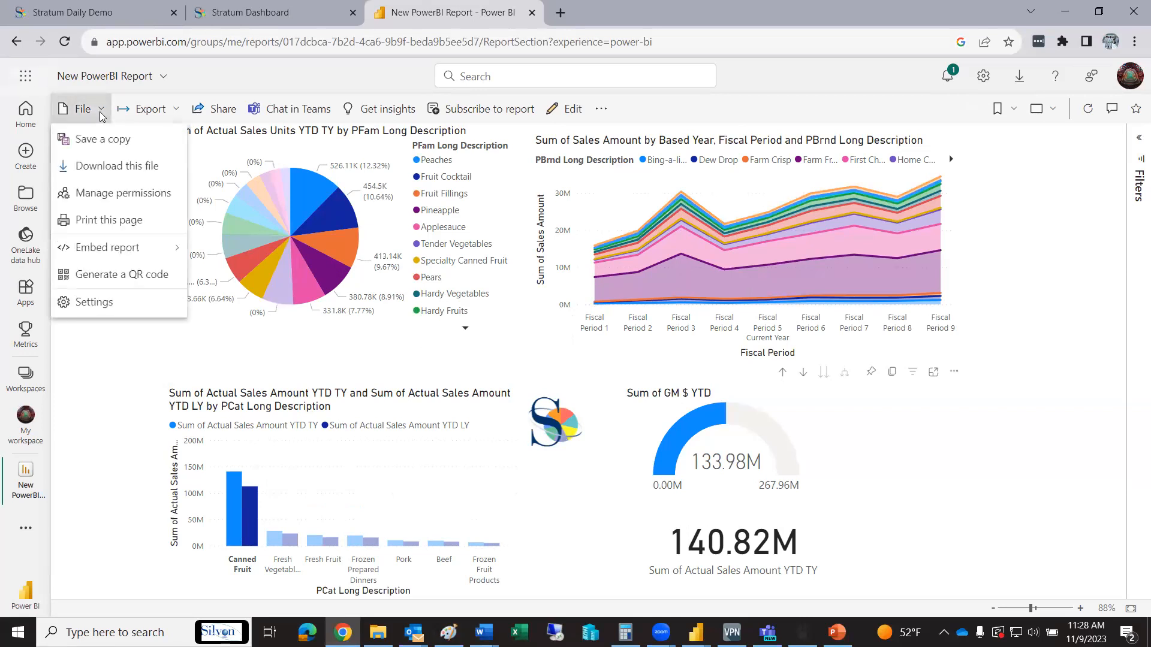
mouse_move(144, 247)
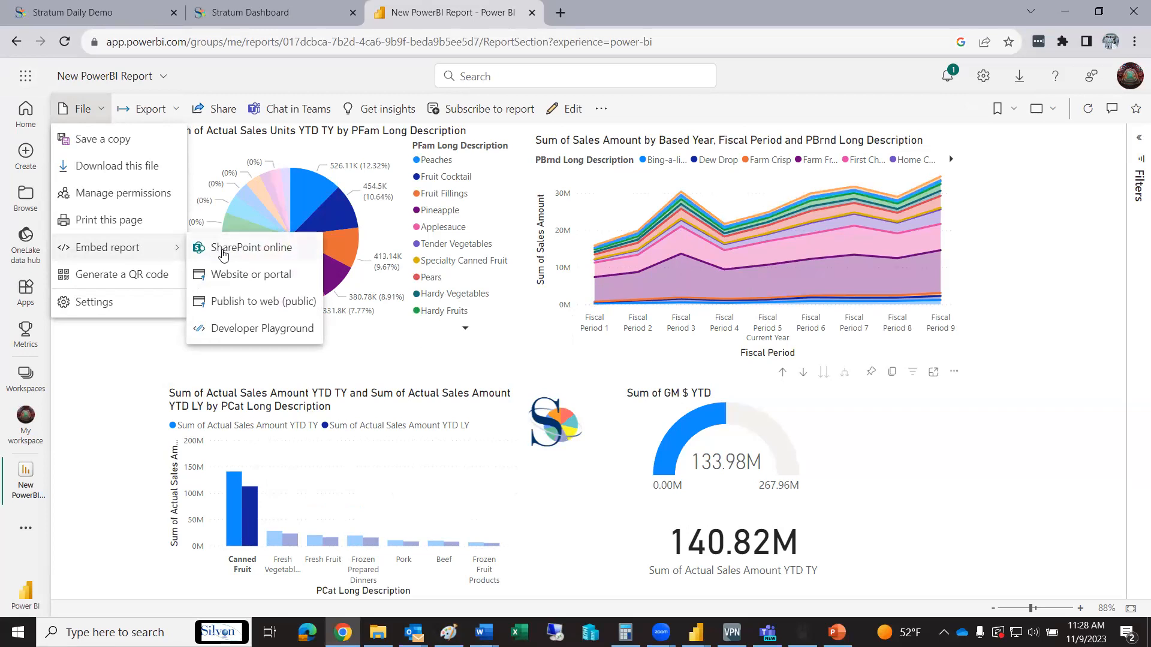
left_click(294, 276)
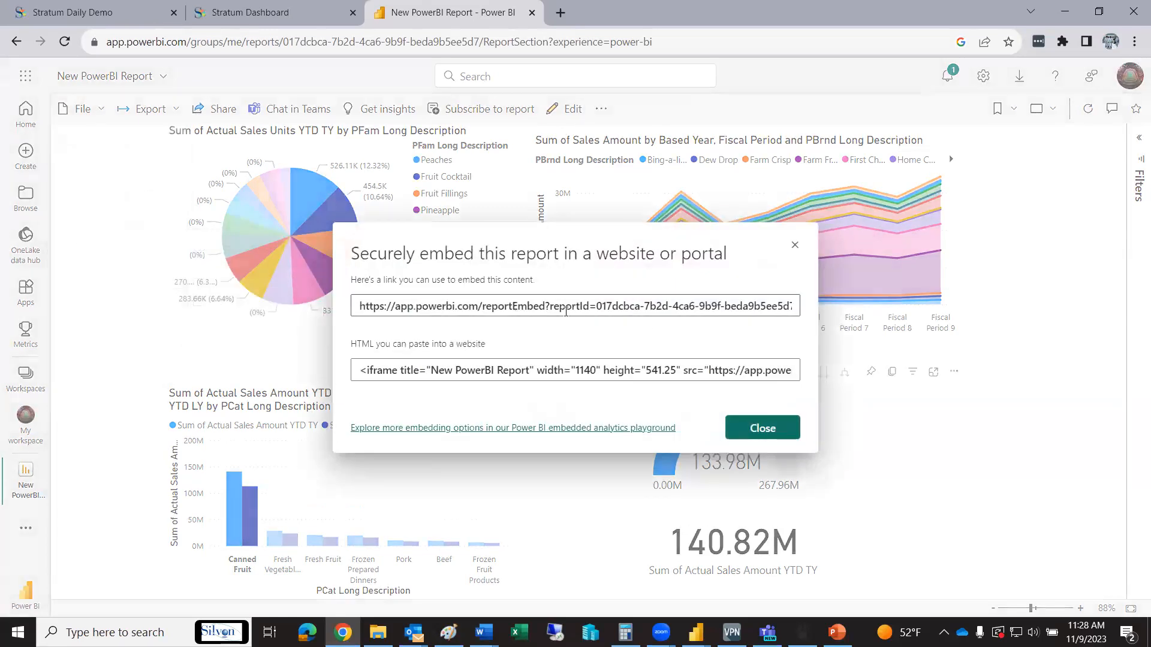
left_click(607, 298)
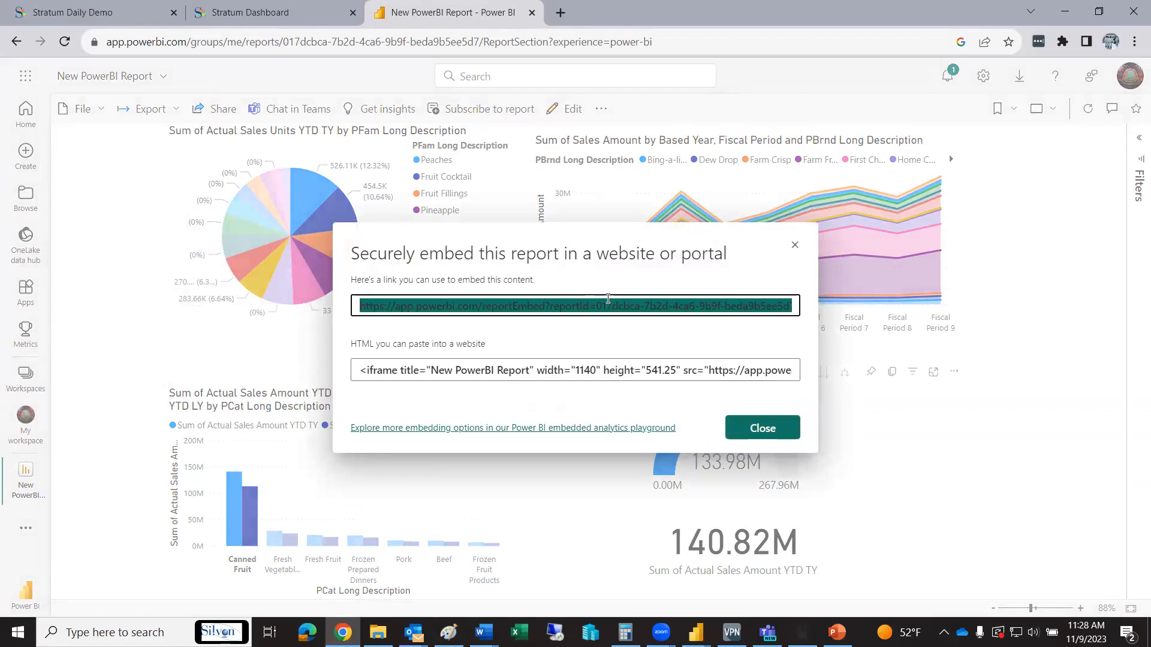
left_click(764, 426)
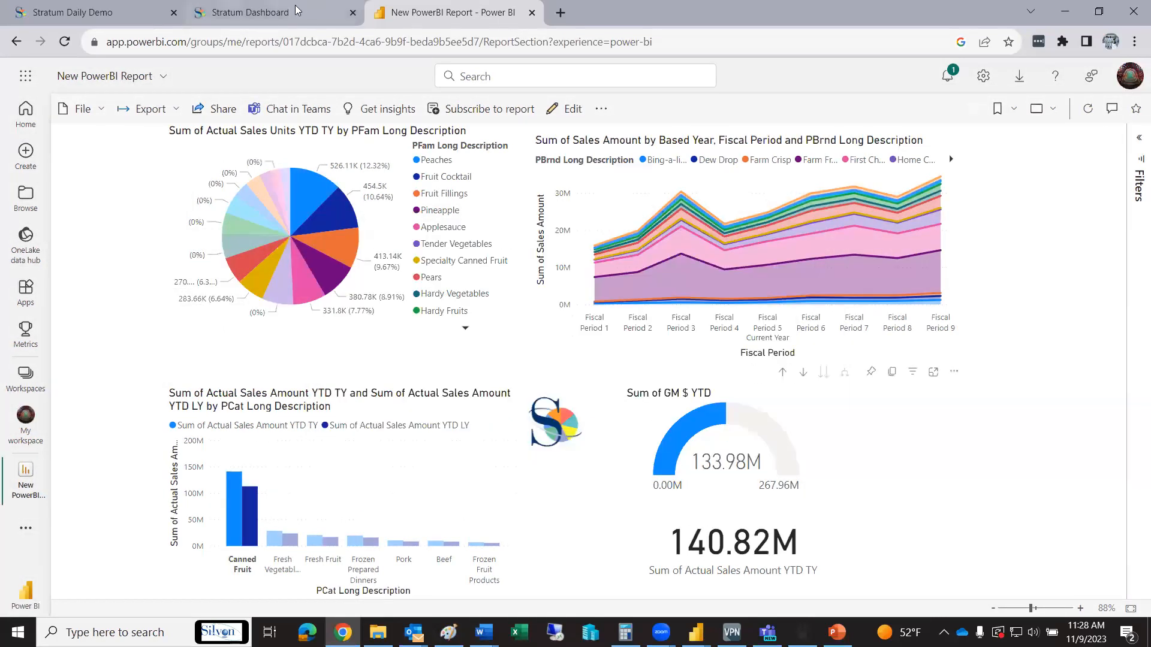
Reload the Stratum Dashboard page in the browser, view New Dash and open the Stratum Dashboard with the embedded Sales Analysis report
left_click(268, 17)
left_click(653, 453)
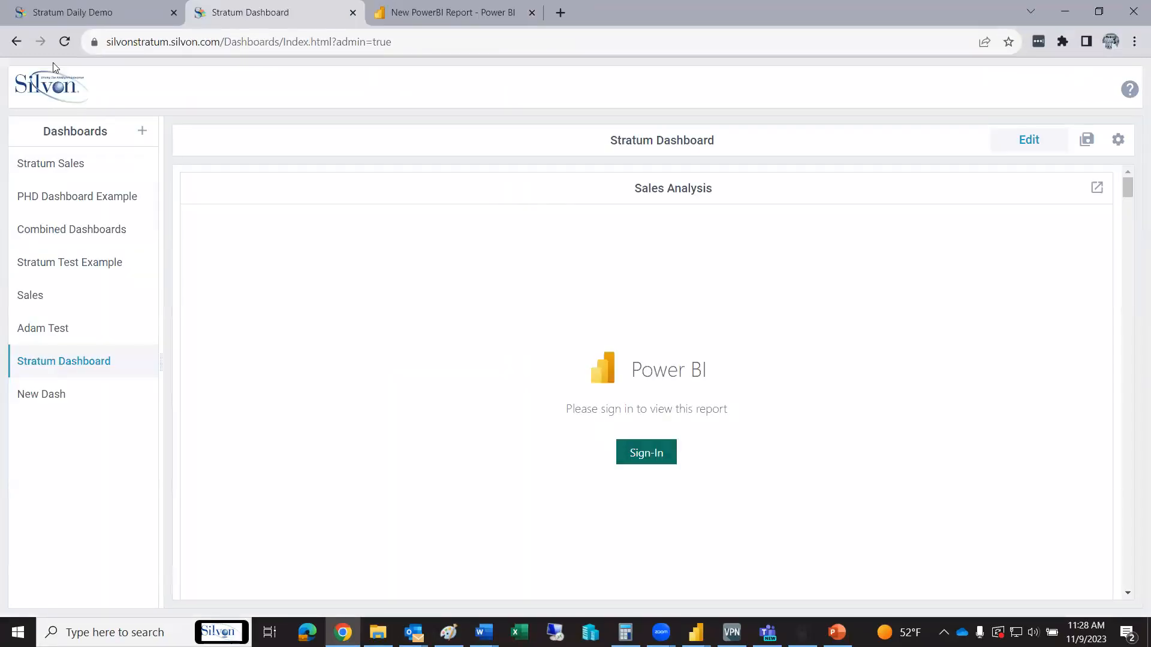
left_click(65, 42)
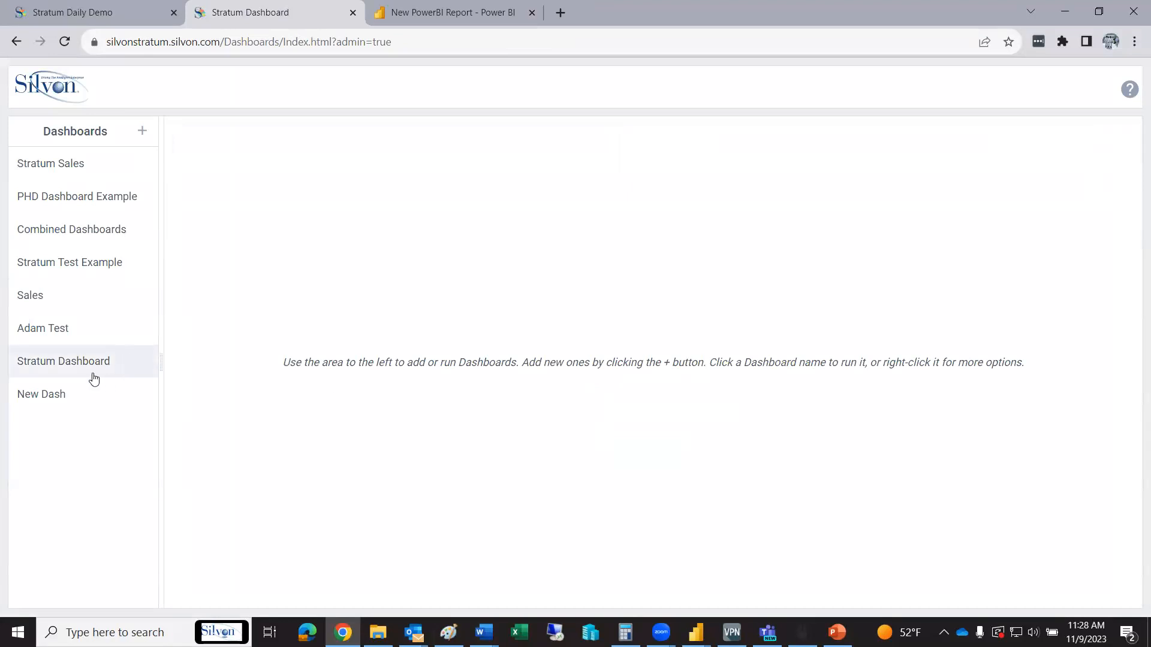
left_click(60, 396)
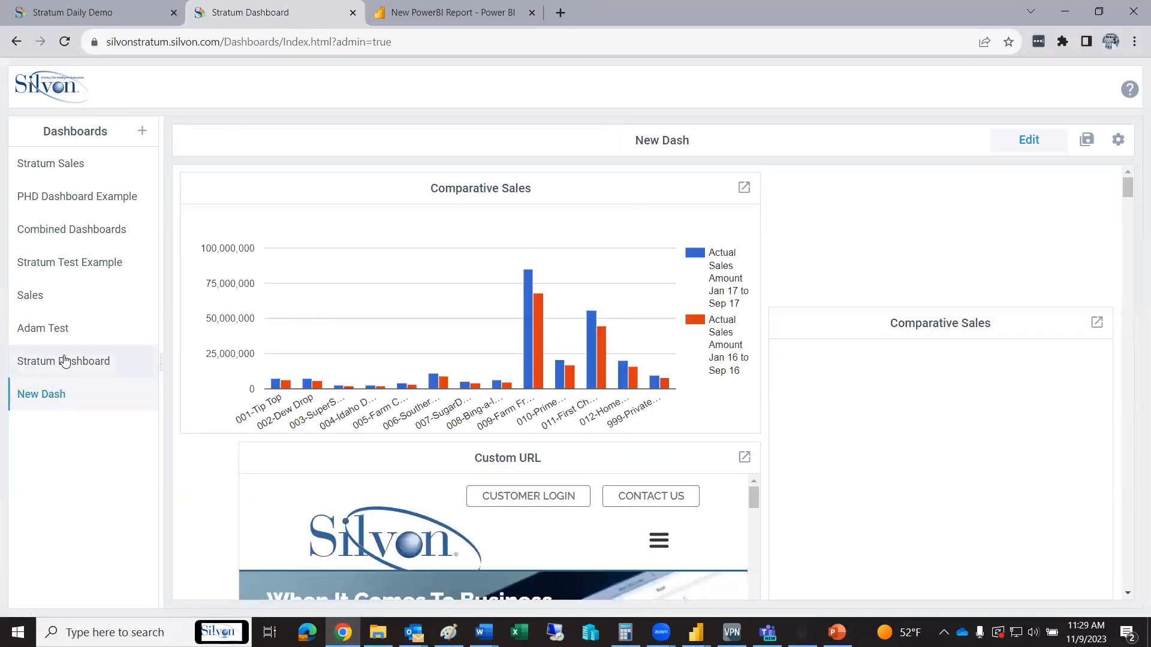
left_click(64, 362)
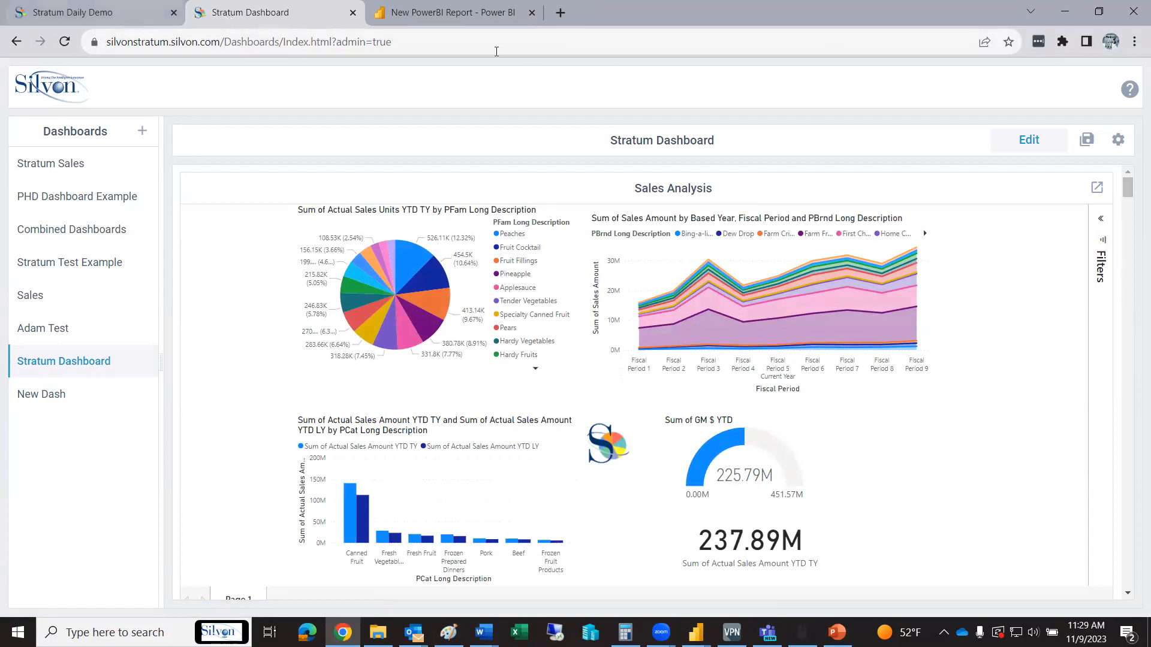
Switch to Stratum Daily Demo in the browser and open the Application management page
left_click(123, 13)
left_click(1130, 88)
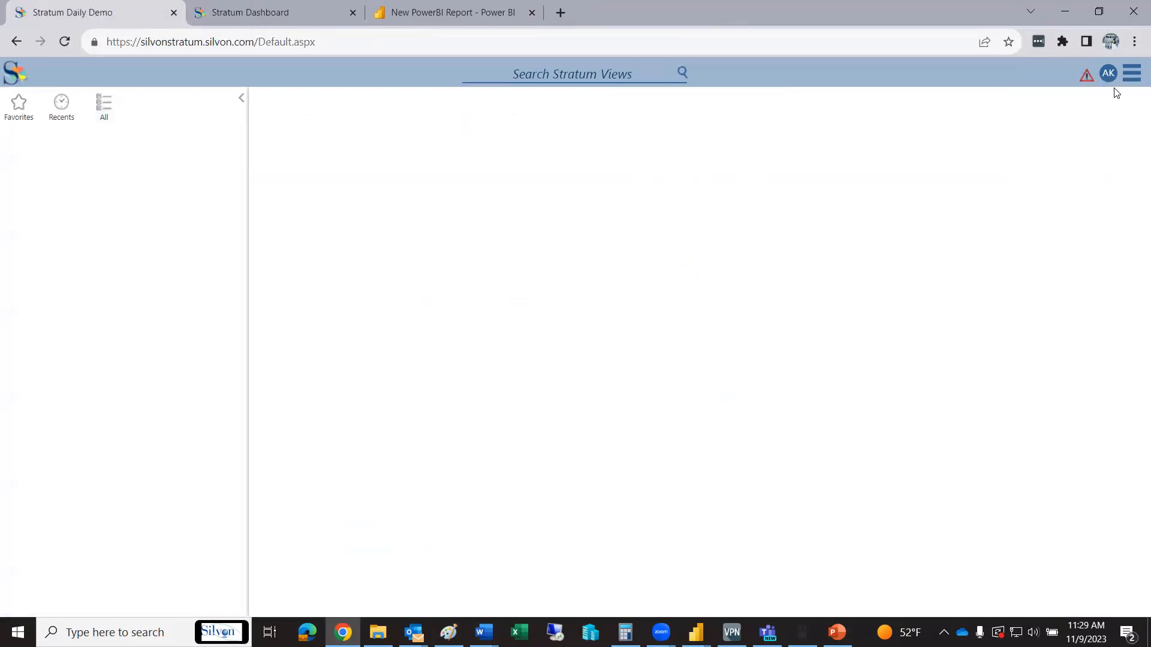
mouse_move(1091, 181)
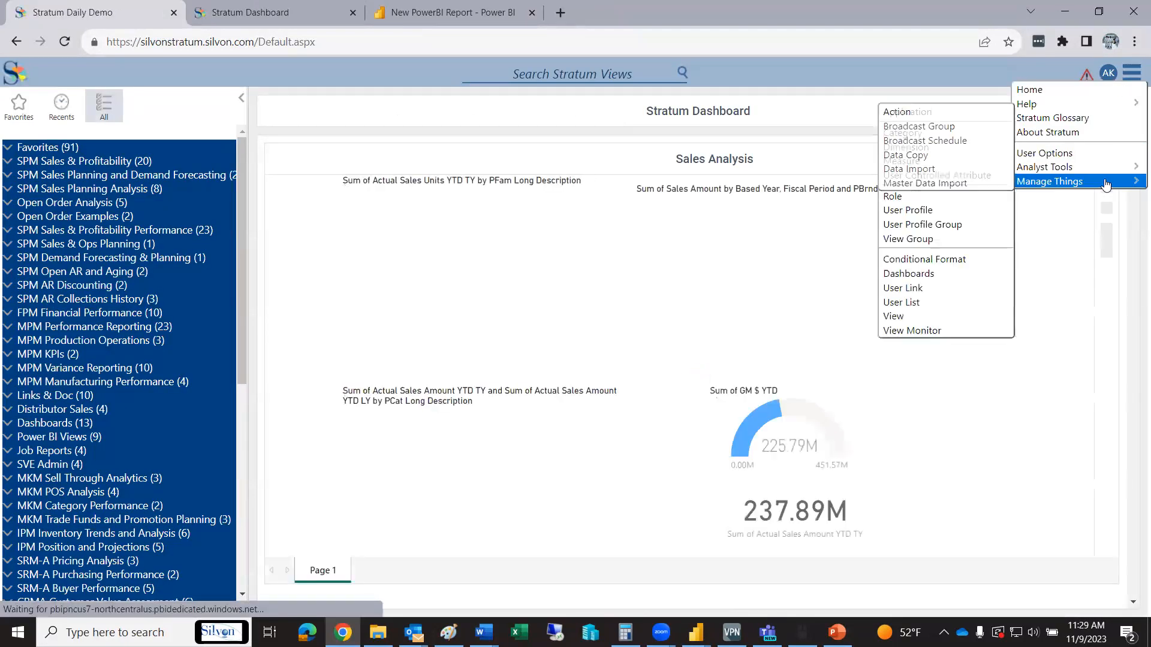
left_click(907, 112)
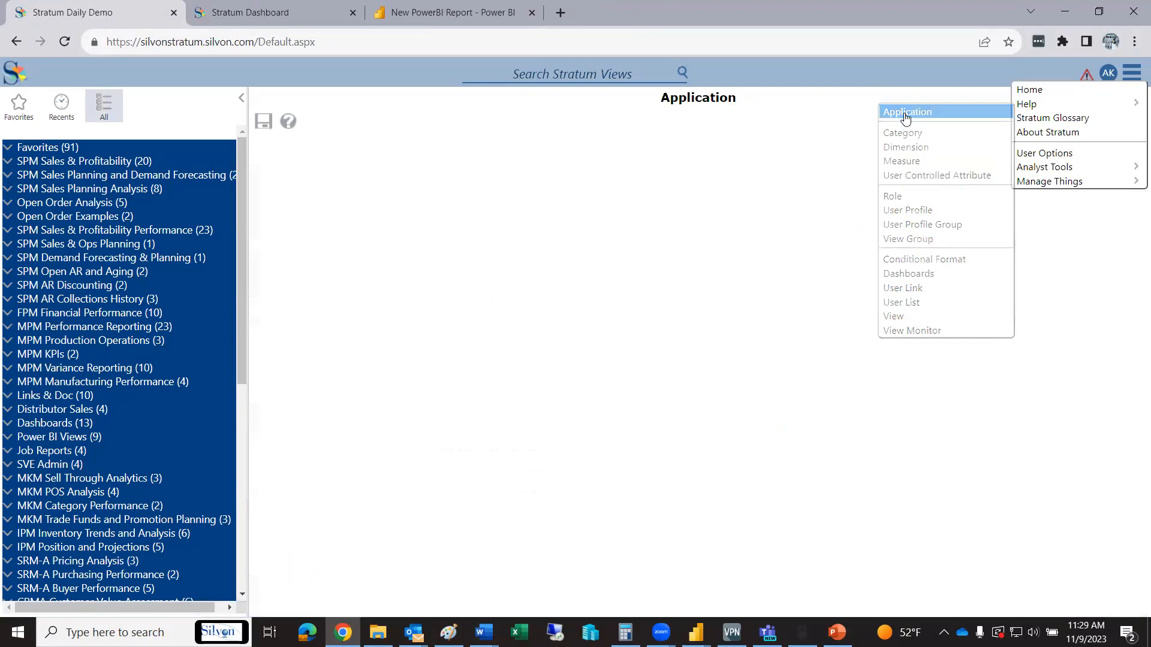
Select the Global Home Page URL in the application settings and return to the Stratum home page
left_click_drag(727, 176, 230, 203)
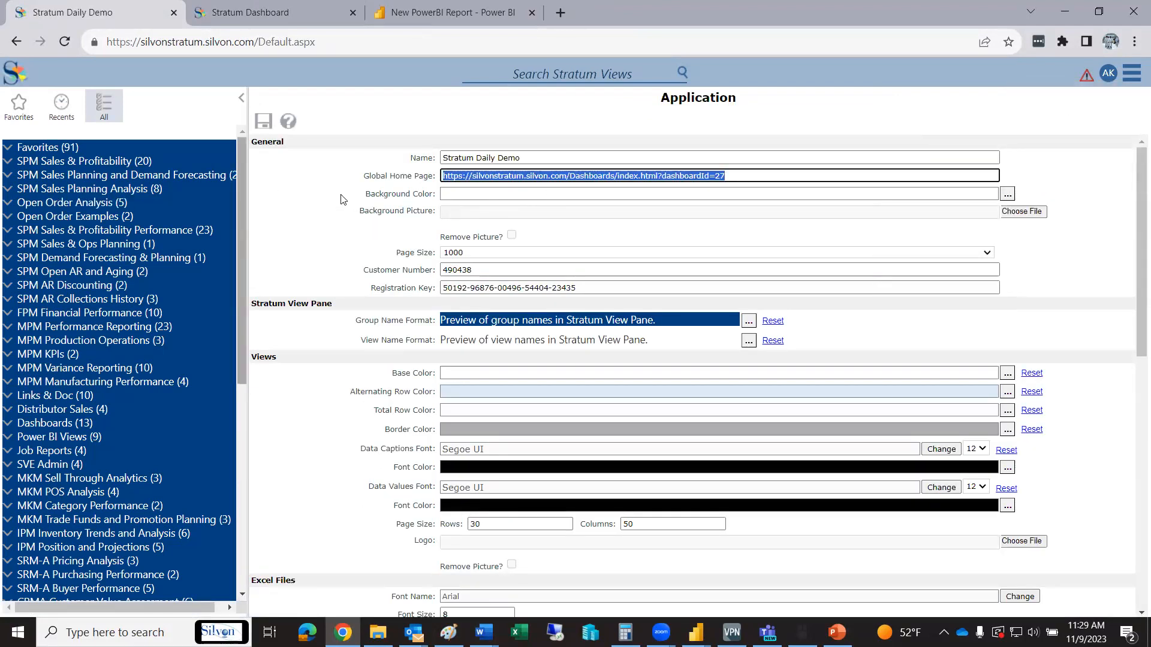
left_click(1130, 72)
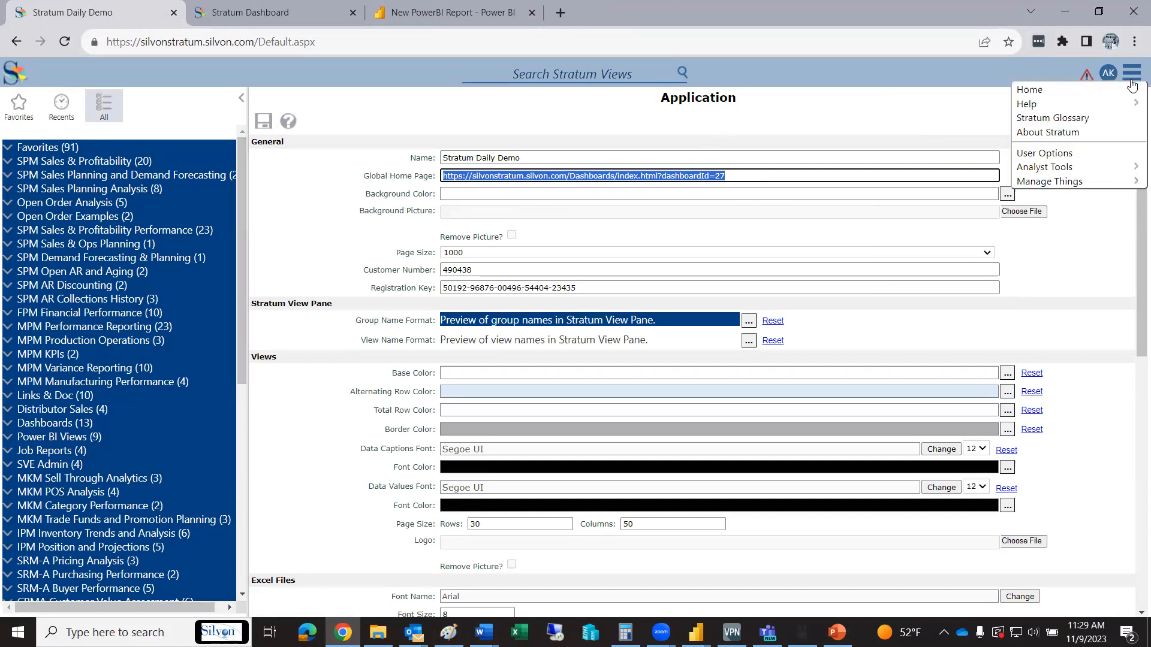
left_click(1131, 89)
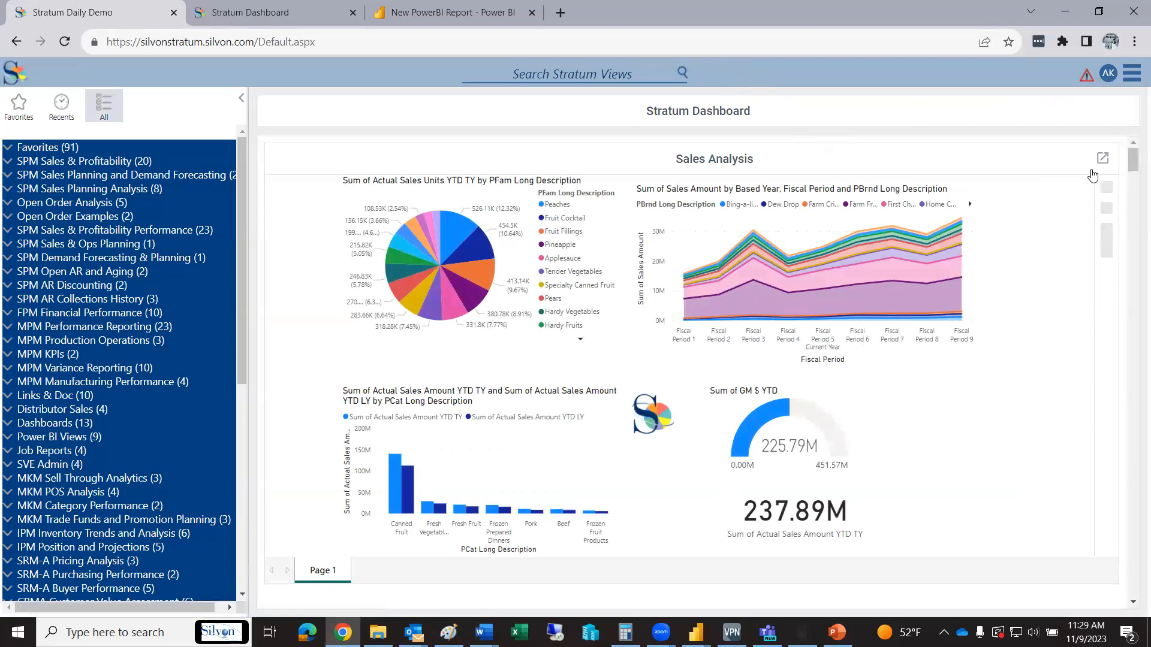
Cross-filter the embedded Sales Analysis report by the Fruit Cocktail slice, replacing that with Pears
left_click(482, 242)
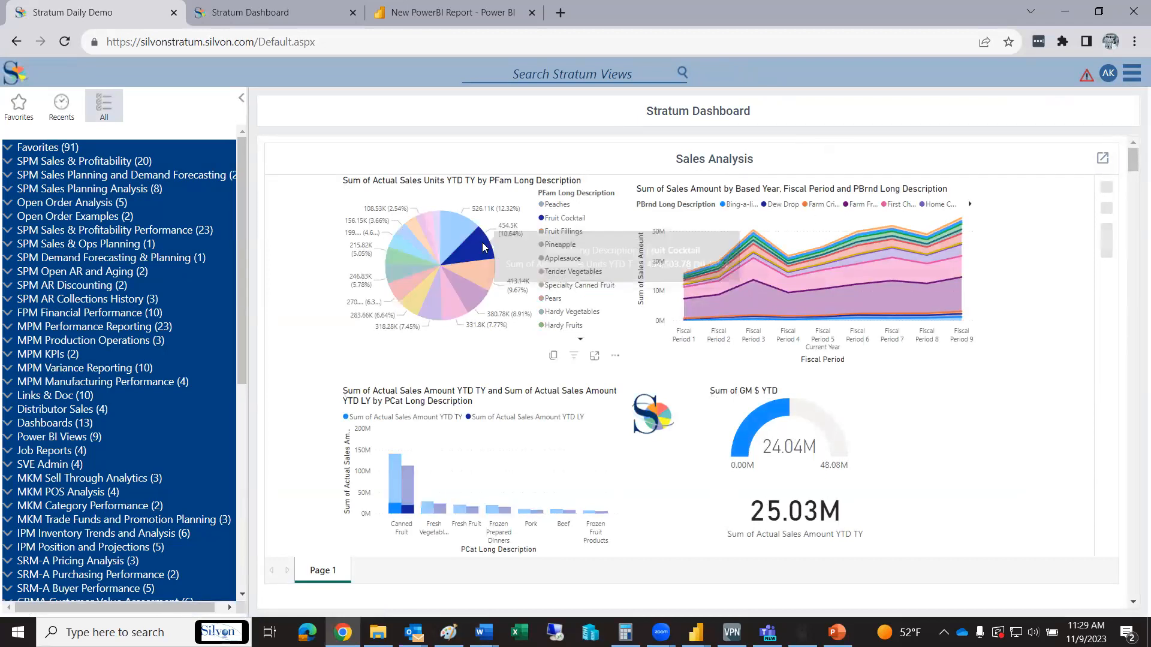
left_click(399, 283)
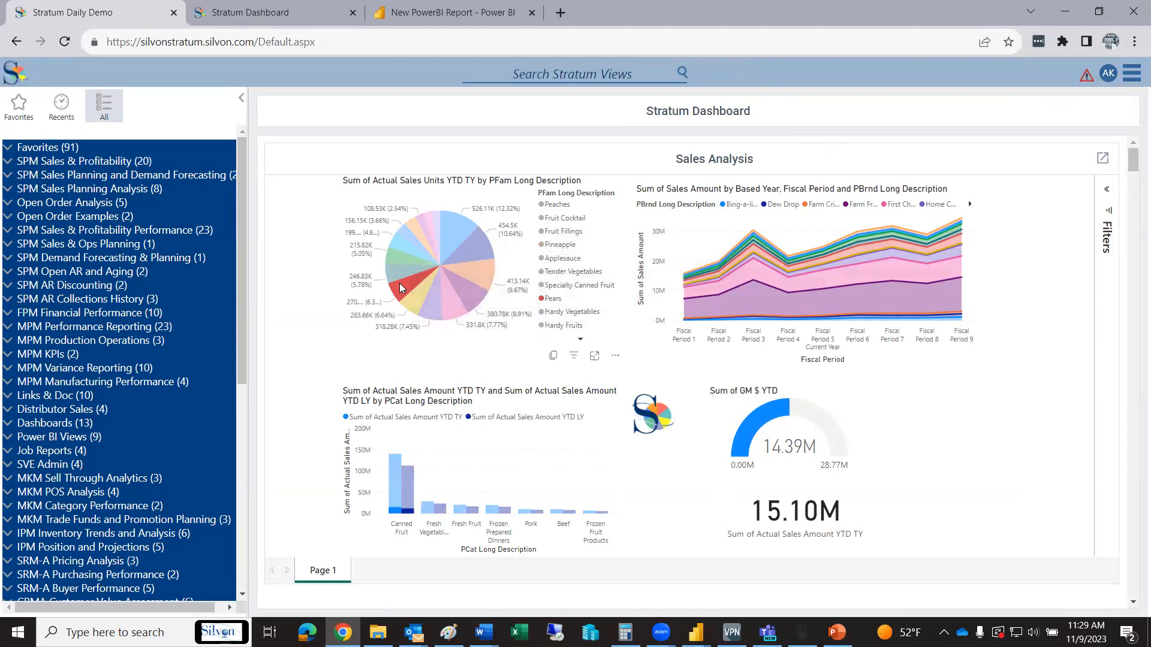
Open the linked Comparative Sales view from the report's logo, allowing navigation once, drill Product Brand down to Region and close the view
left_click(663, 420)
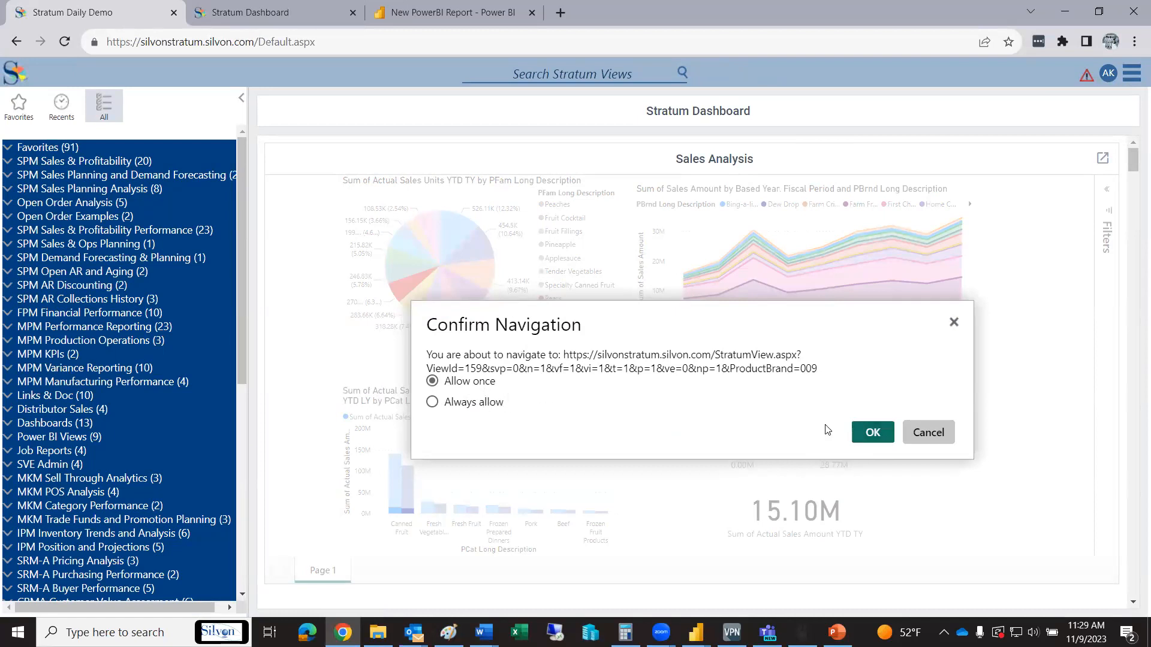
left_click(870, 432)
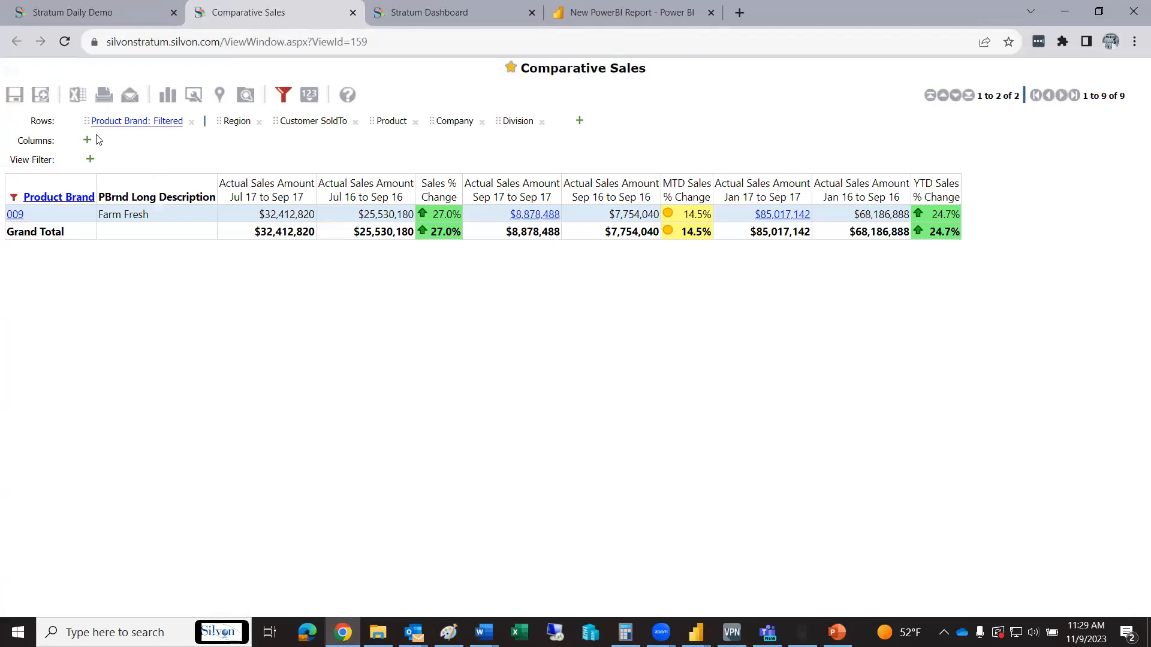
left_click(63, 197)
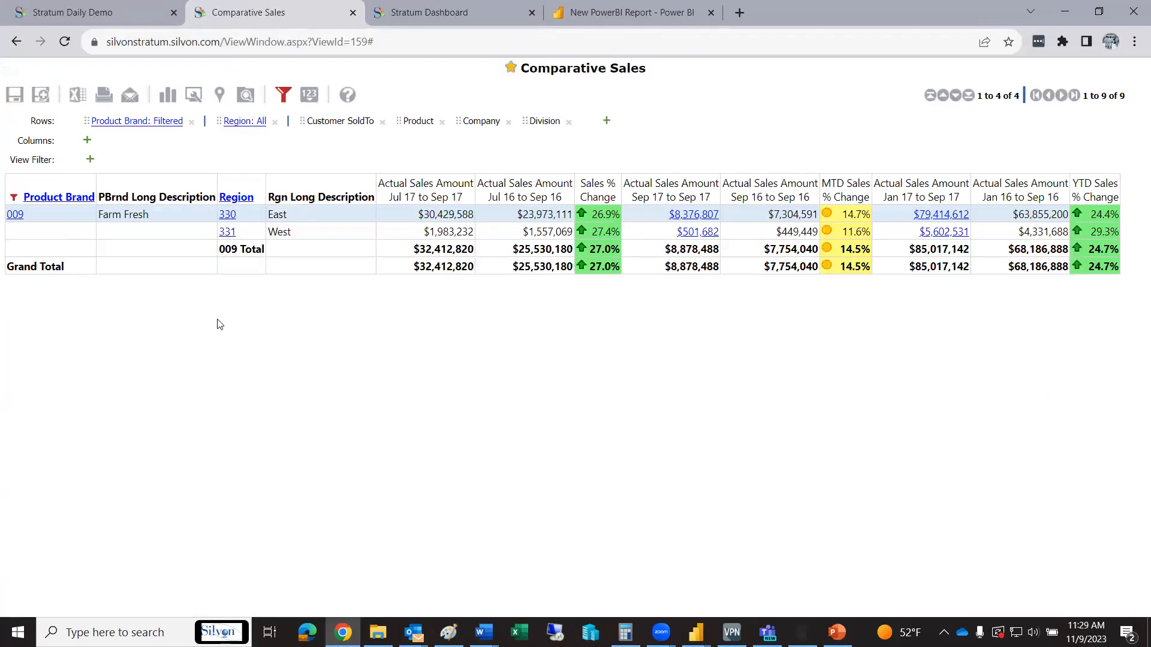
left_click(353, 13)
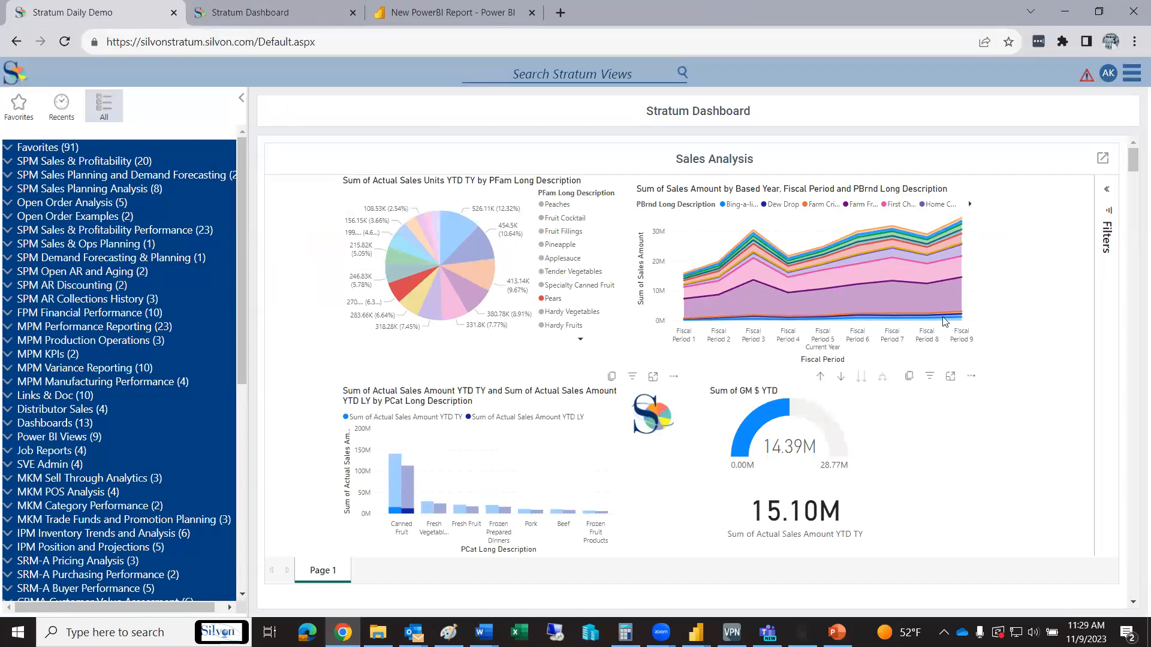